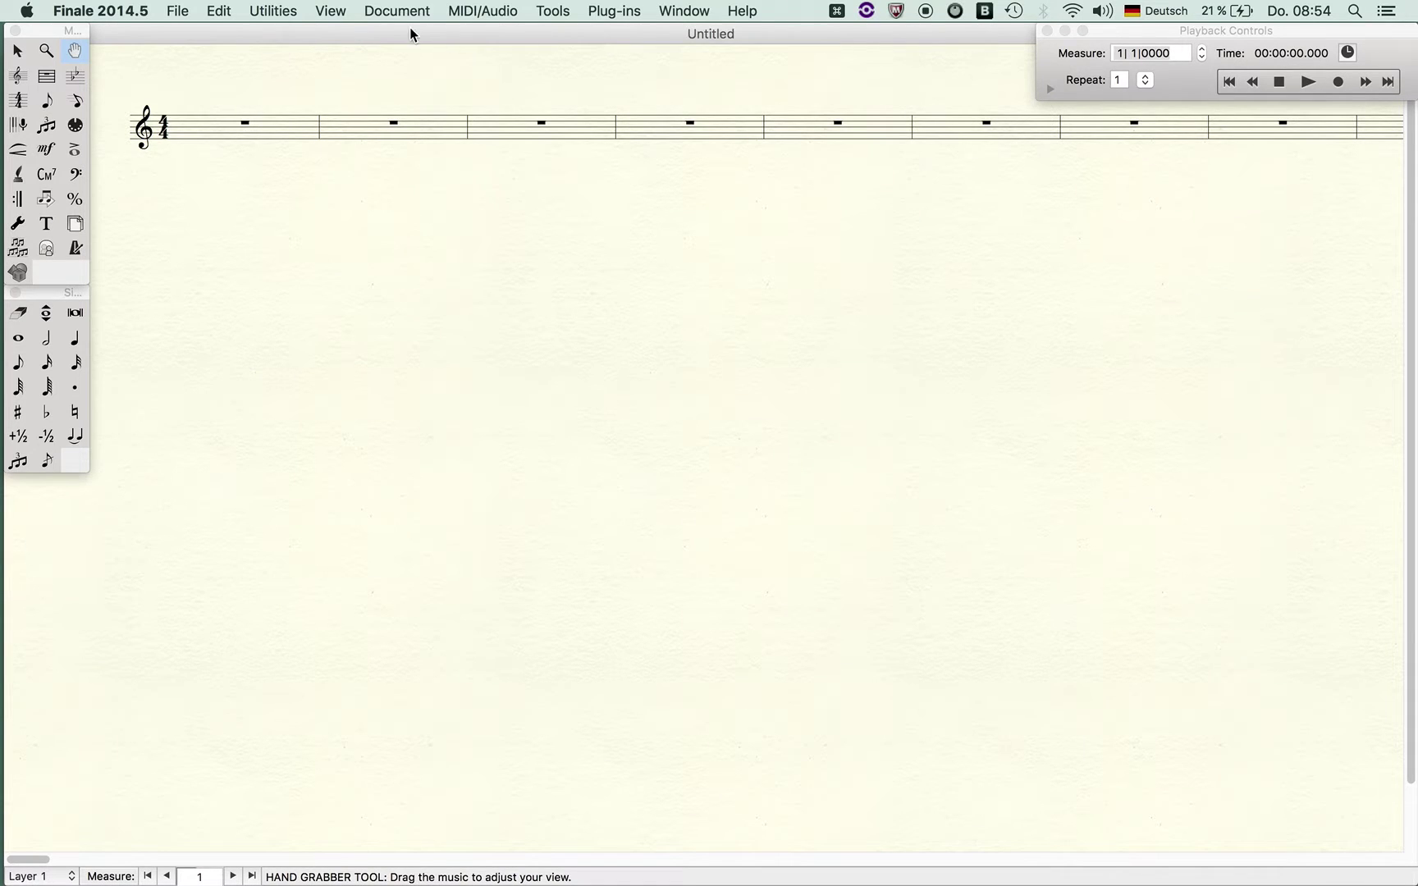
Show the Edit Part submenu from the Document menu.
click(379, 9)
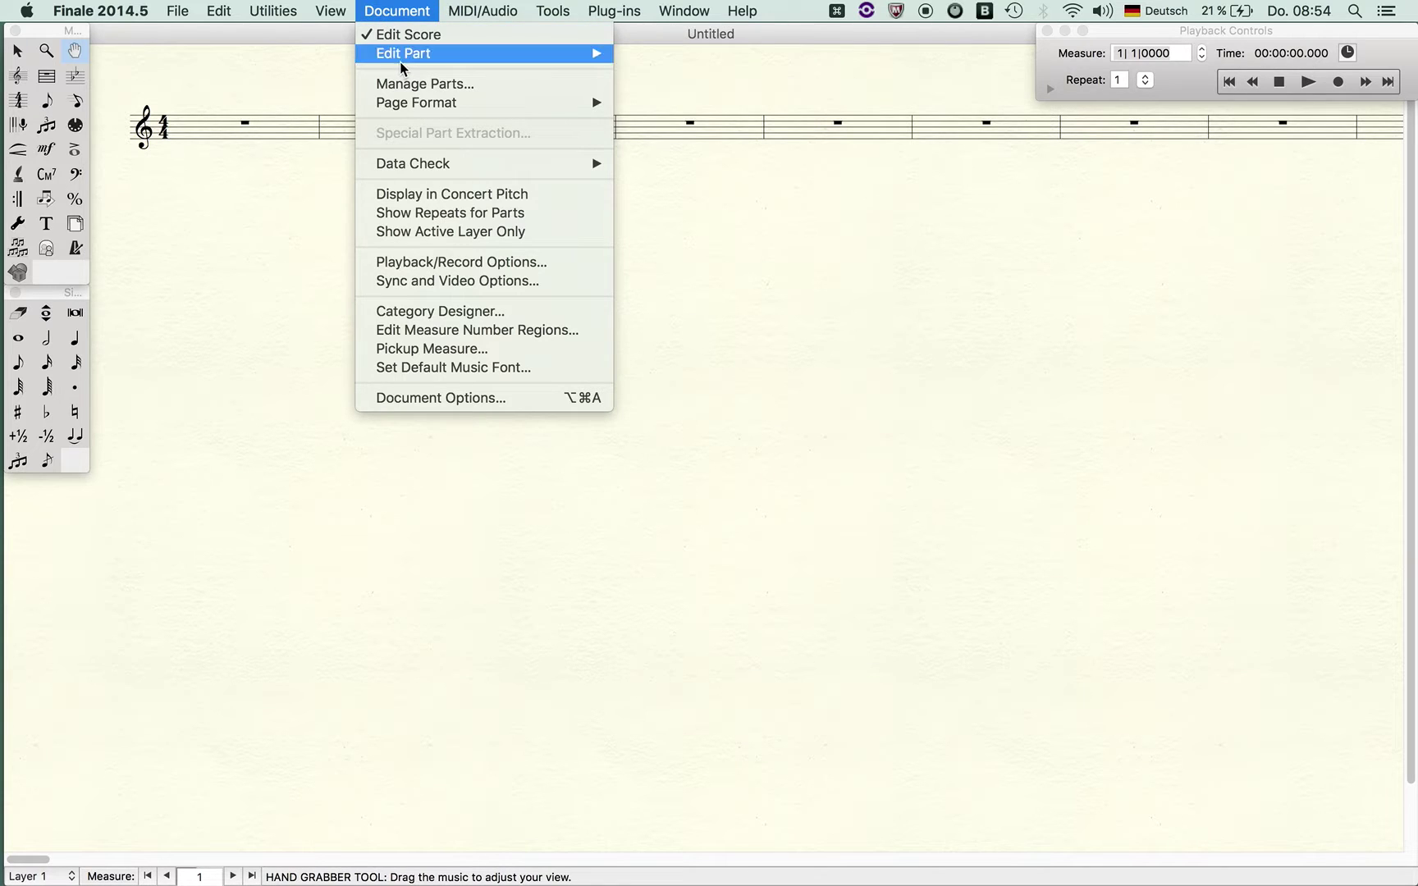
mouse_move(402, 57)
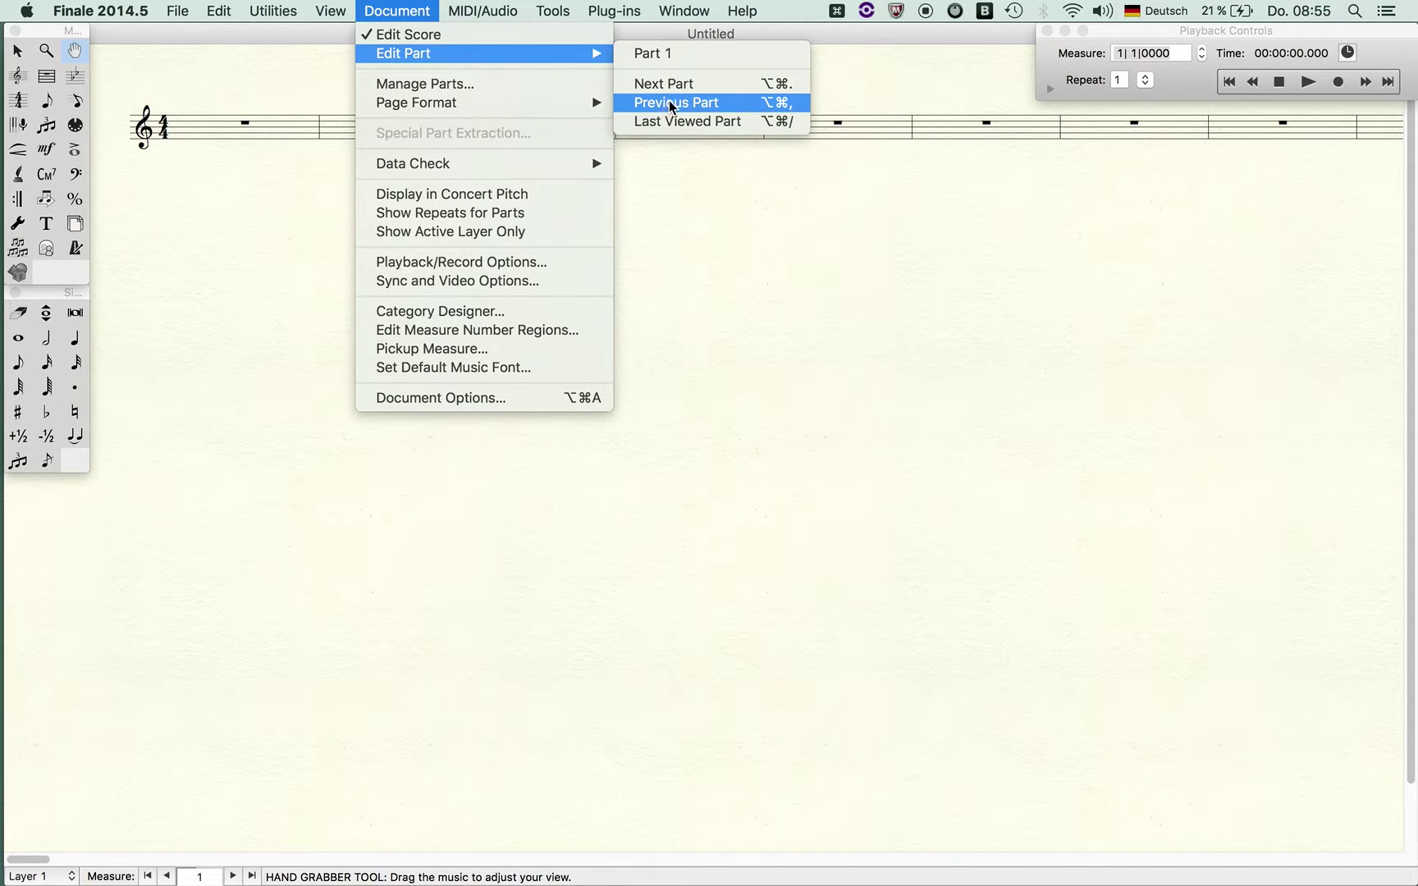
Add a Keyboards > Piano instrument to the score in Score Manager.
click(710, 225)
key(super+k)
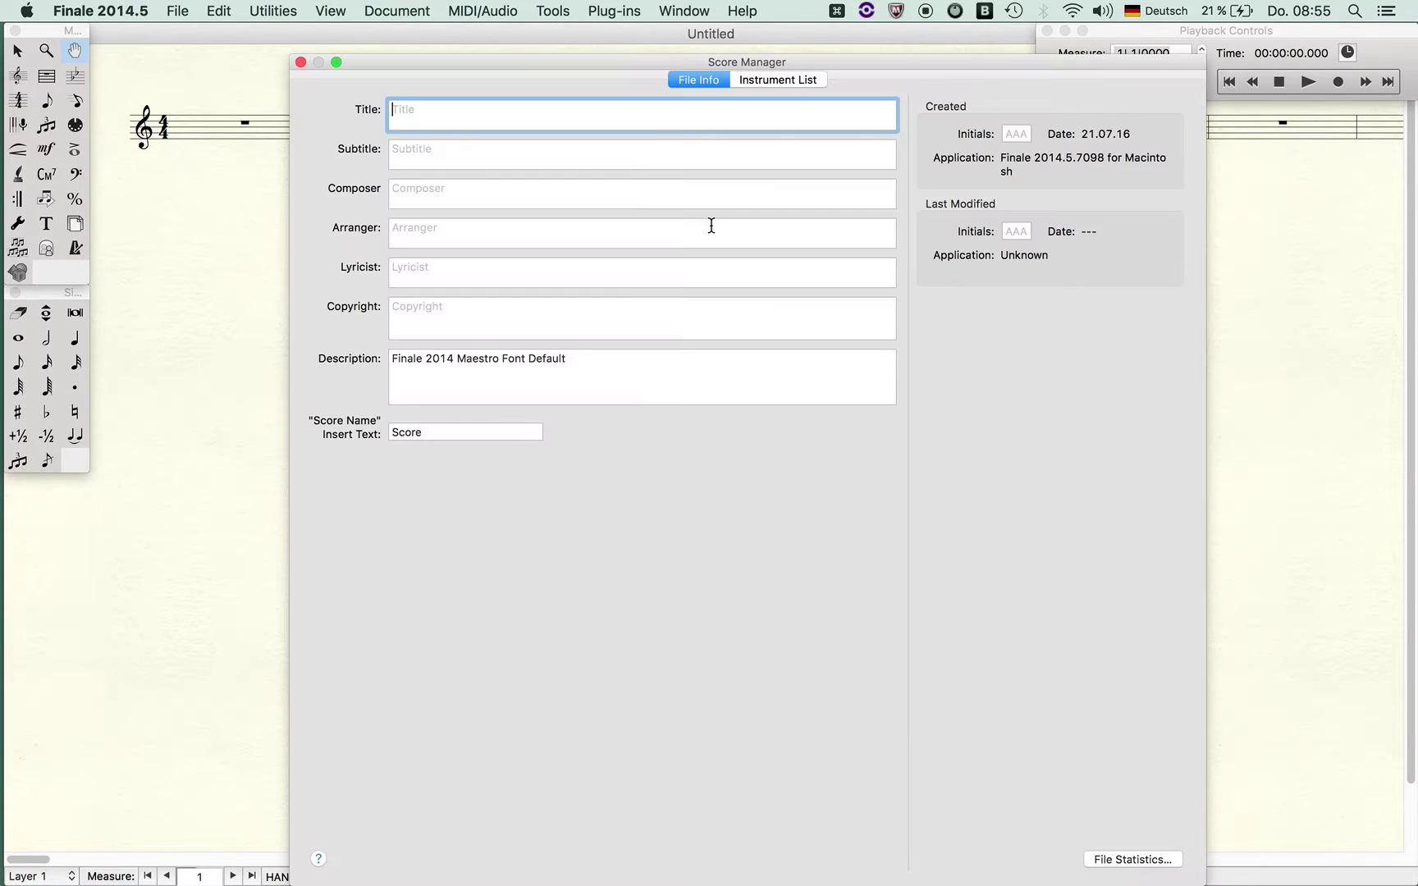
click(773, 82)
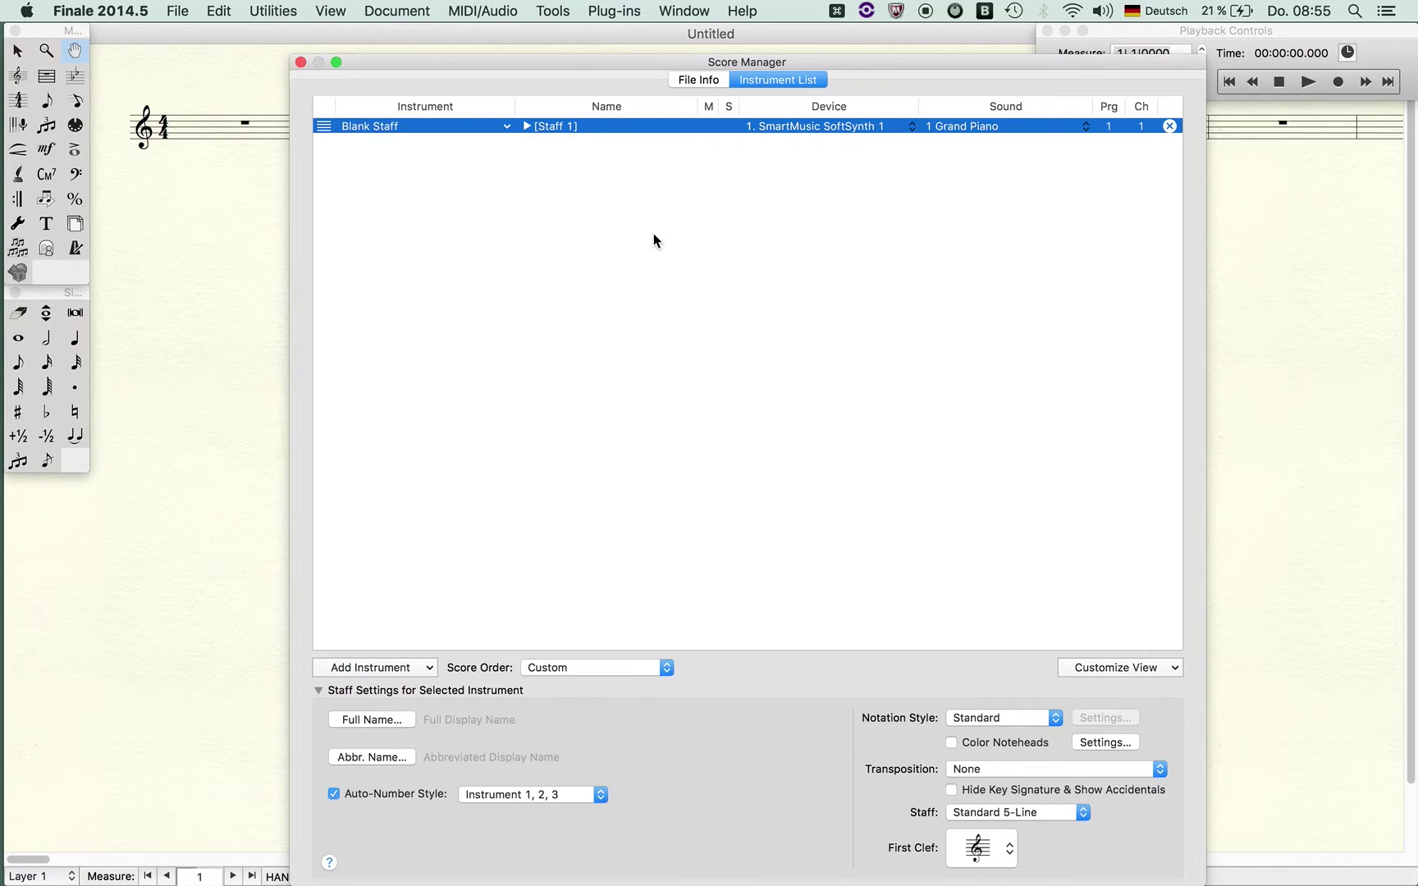
click(388, 671)
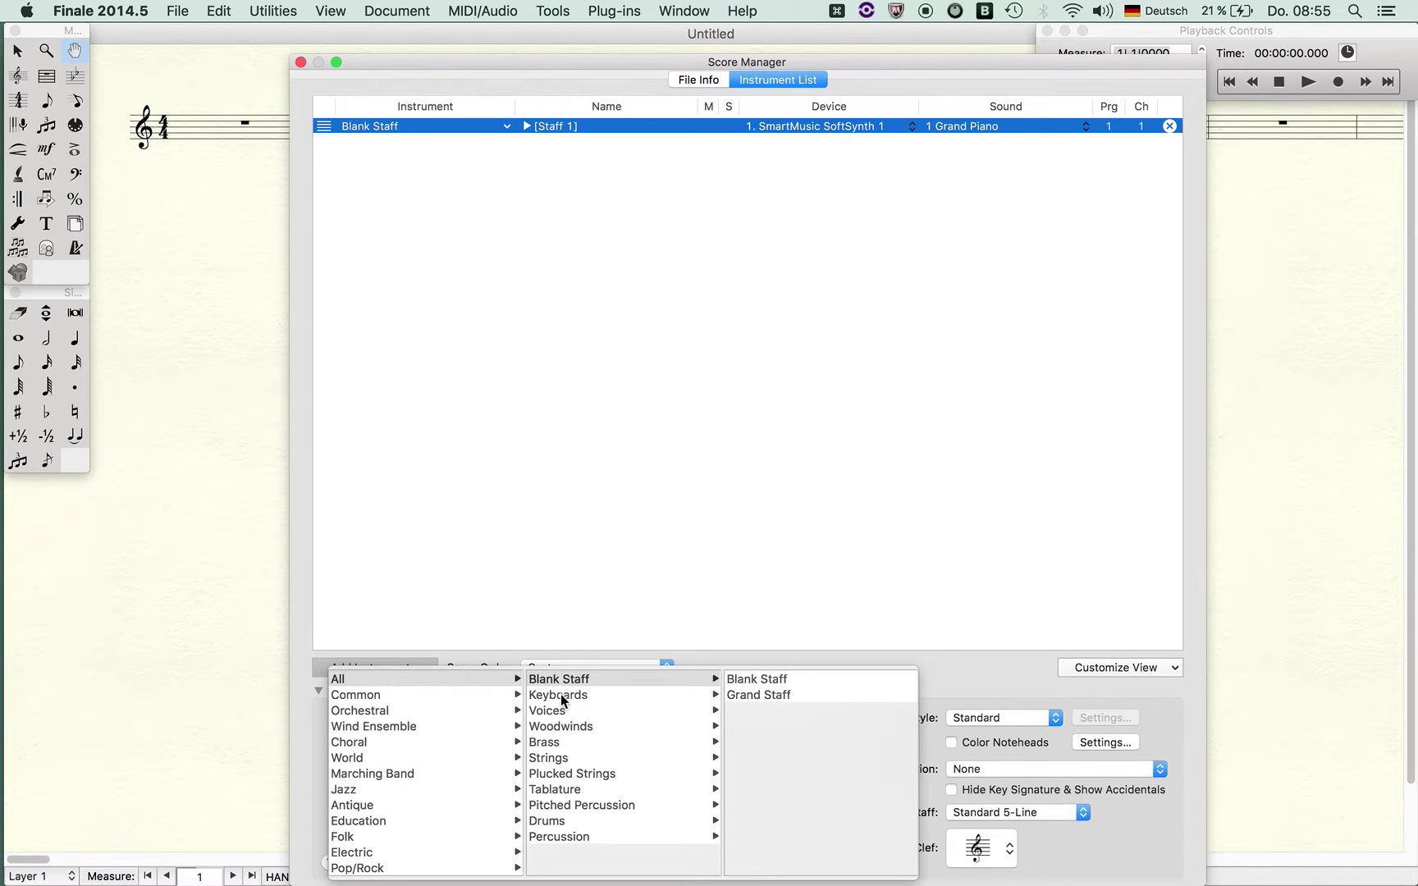
mouse_move(646, 695)
click(765, 680)
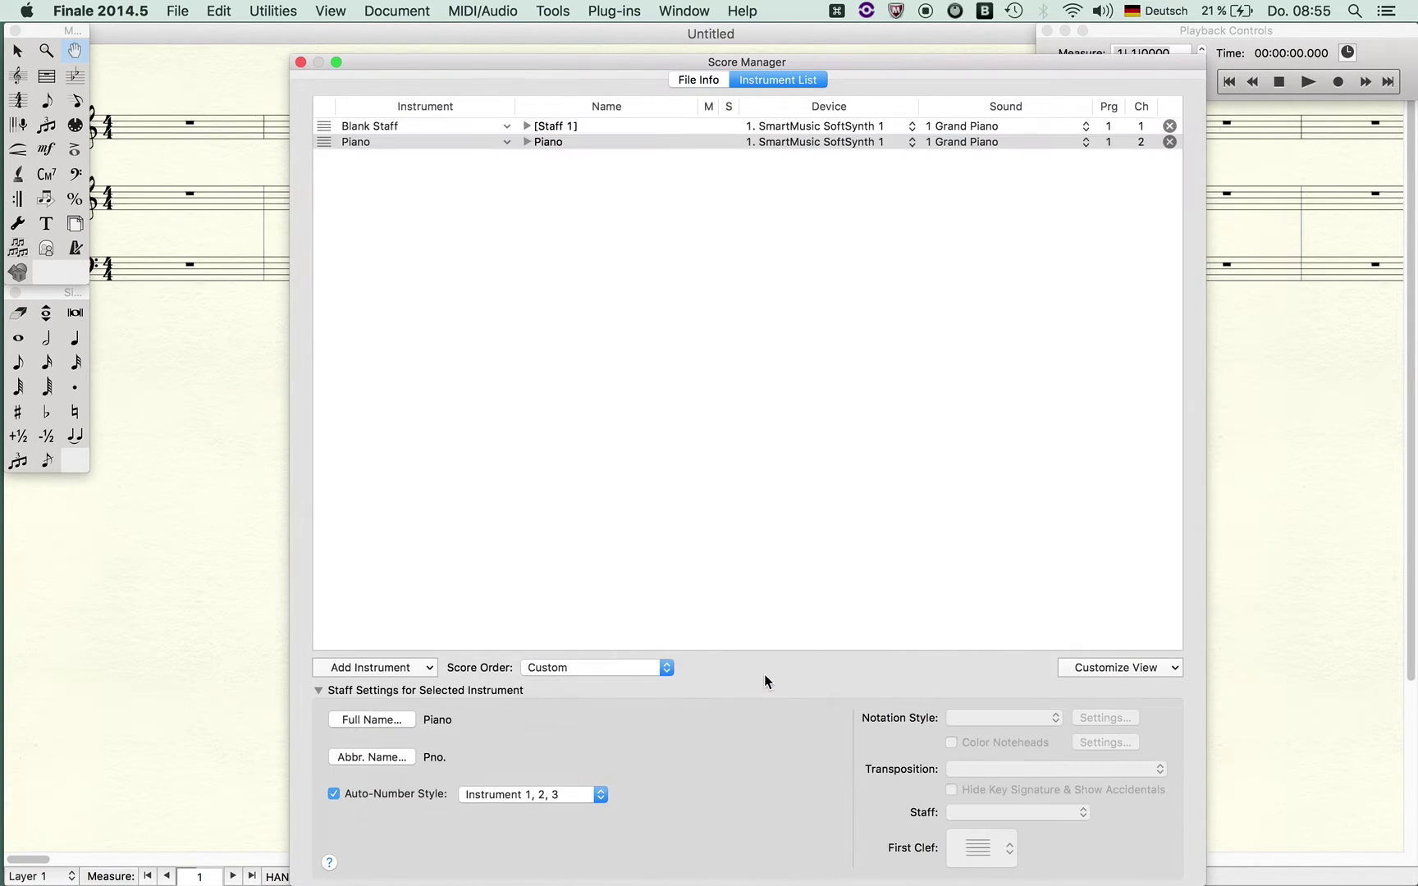
click(300, 63)
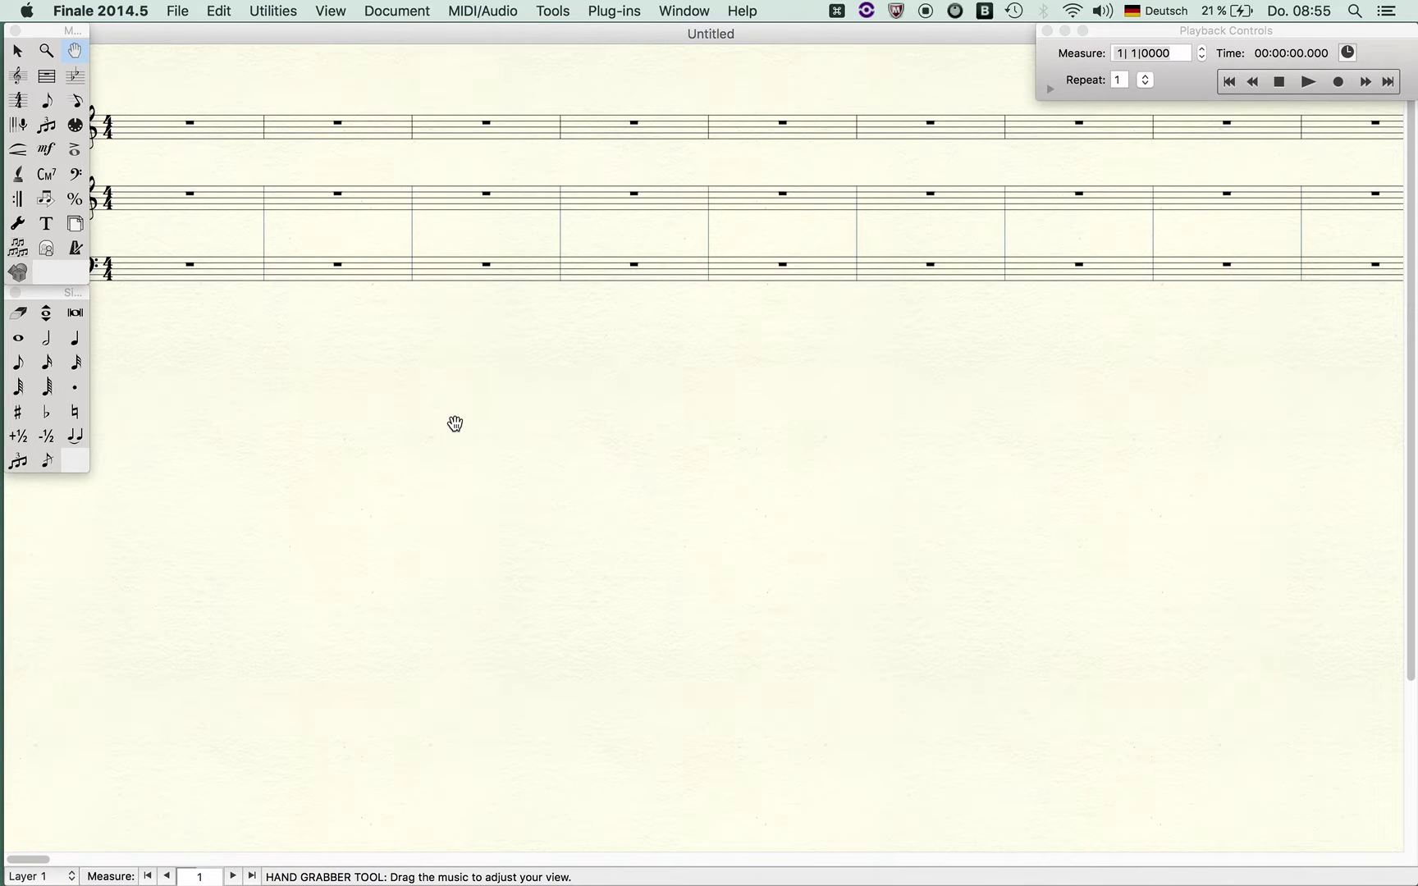
Switch to Page View and cycle through the parts to land on Part 1.
key(super+e)
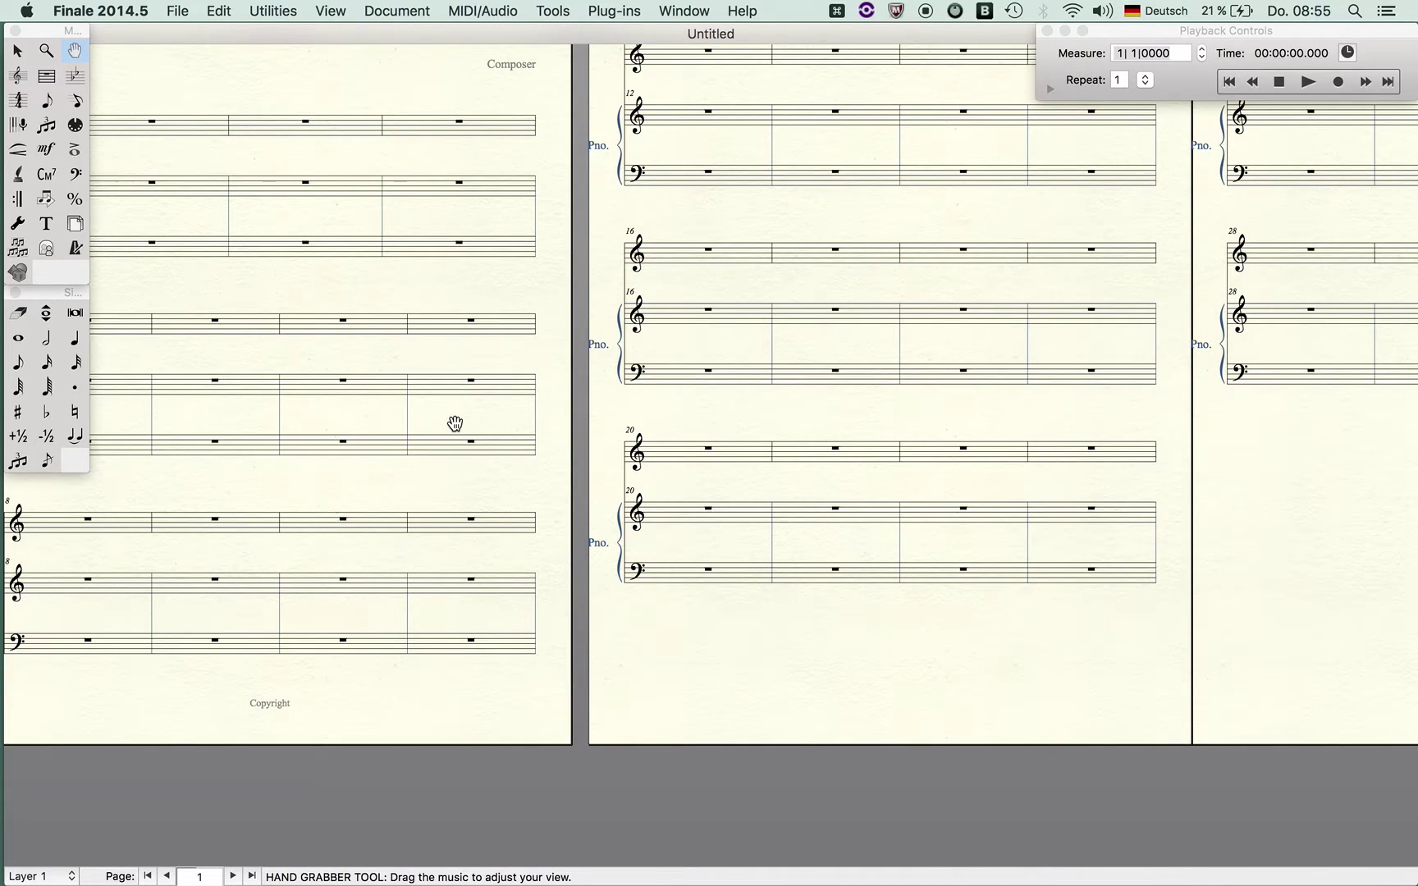
scroll(454, 423, up, 3)
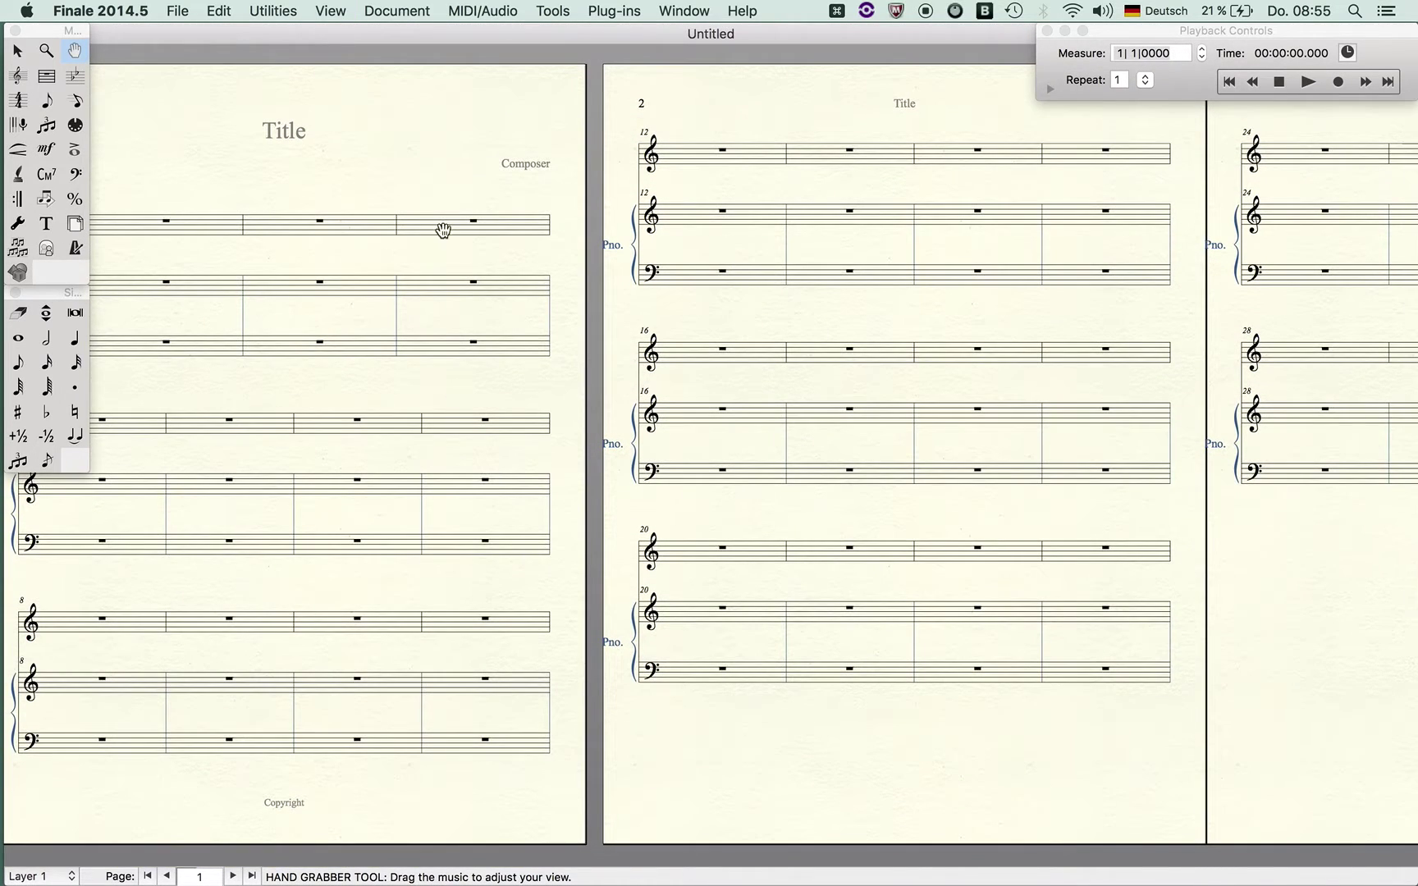
key(super+e)
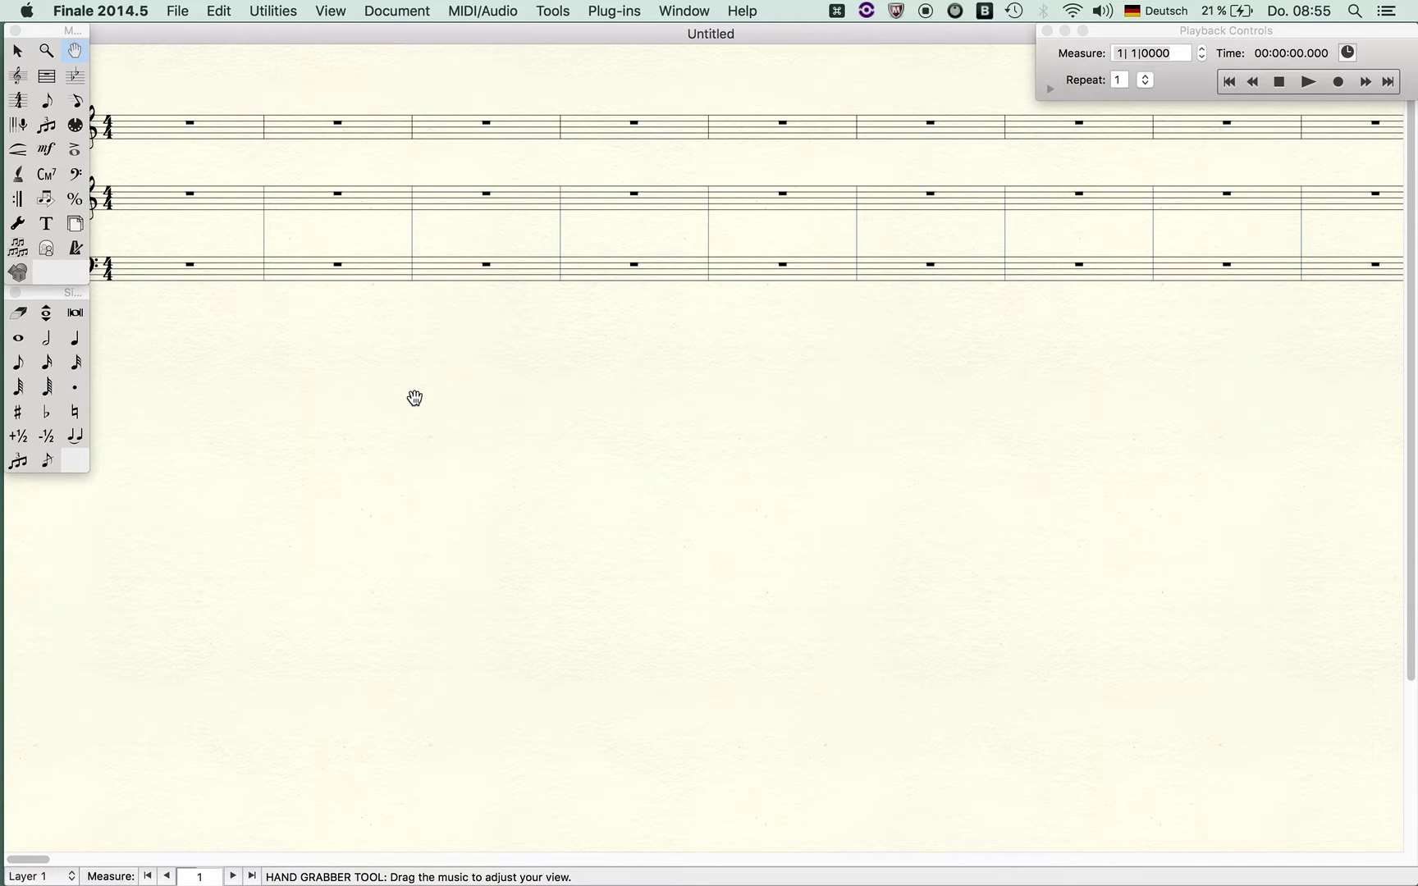
key(super+e)
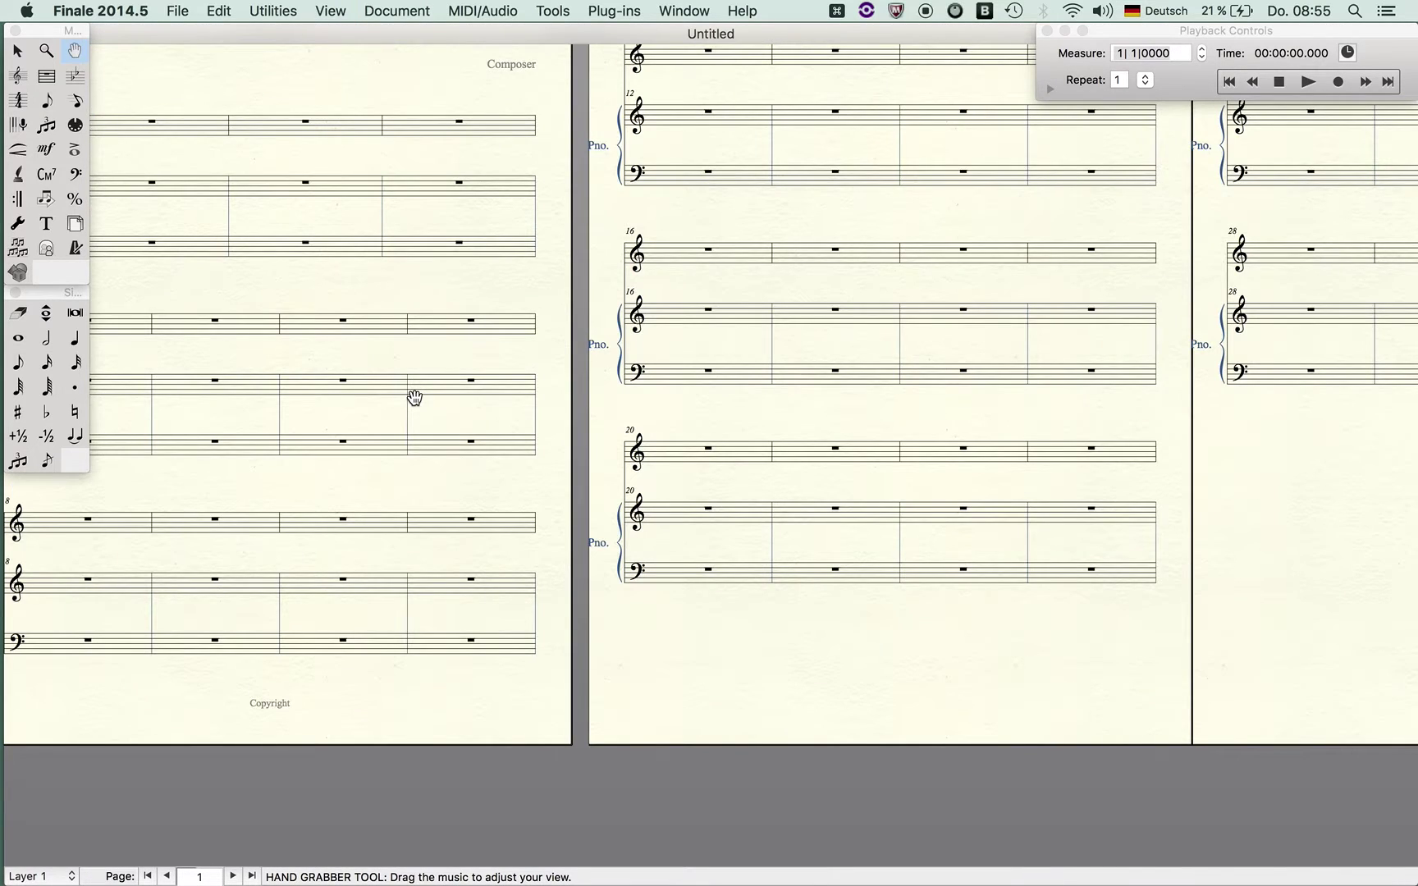
scroll(414, 398, up, 3)
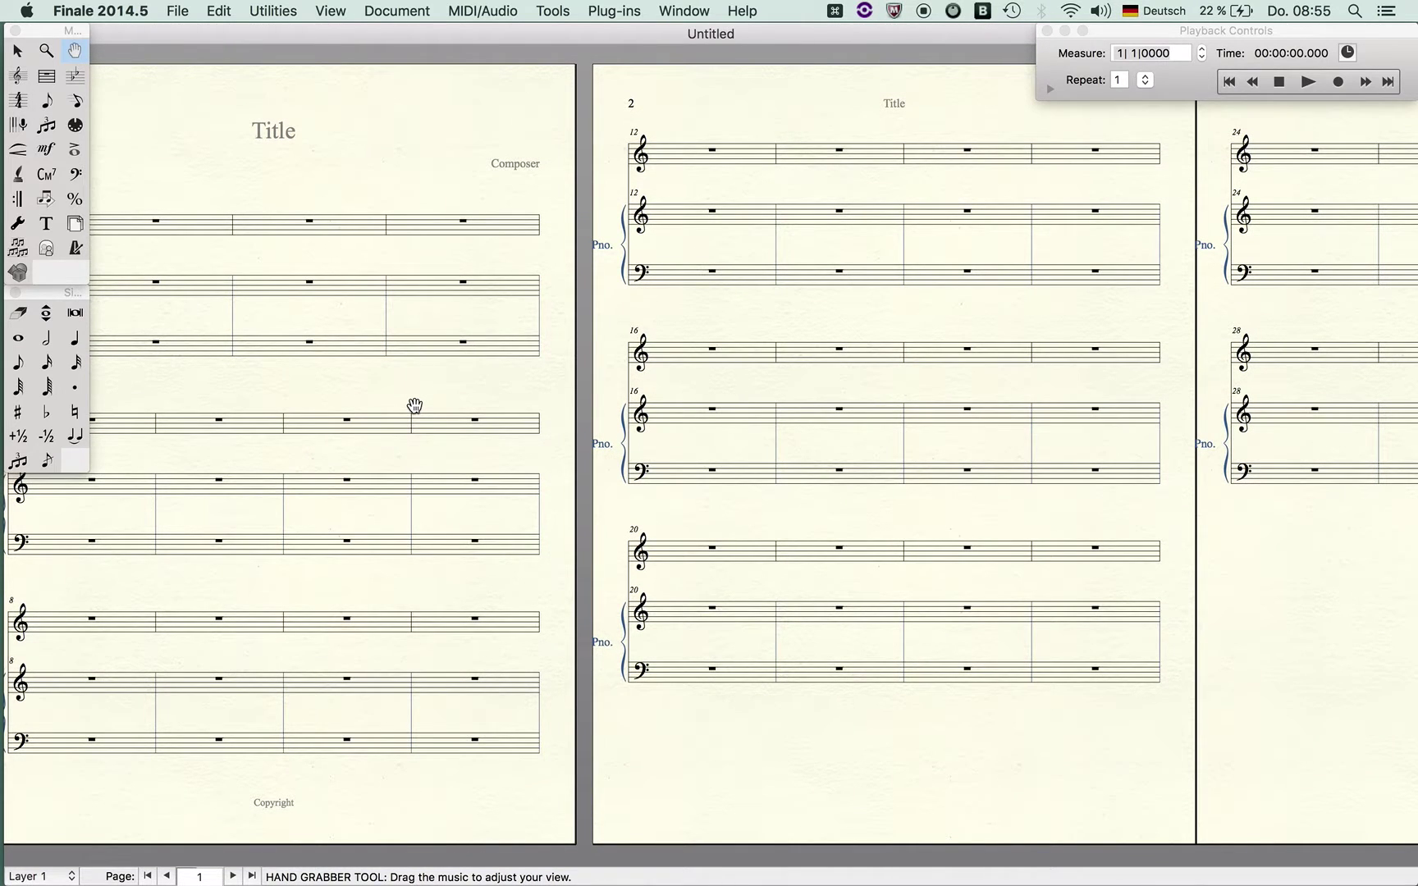
key(super+alt+shift+bracketright)
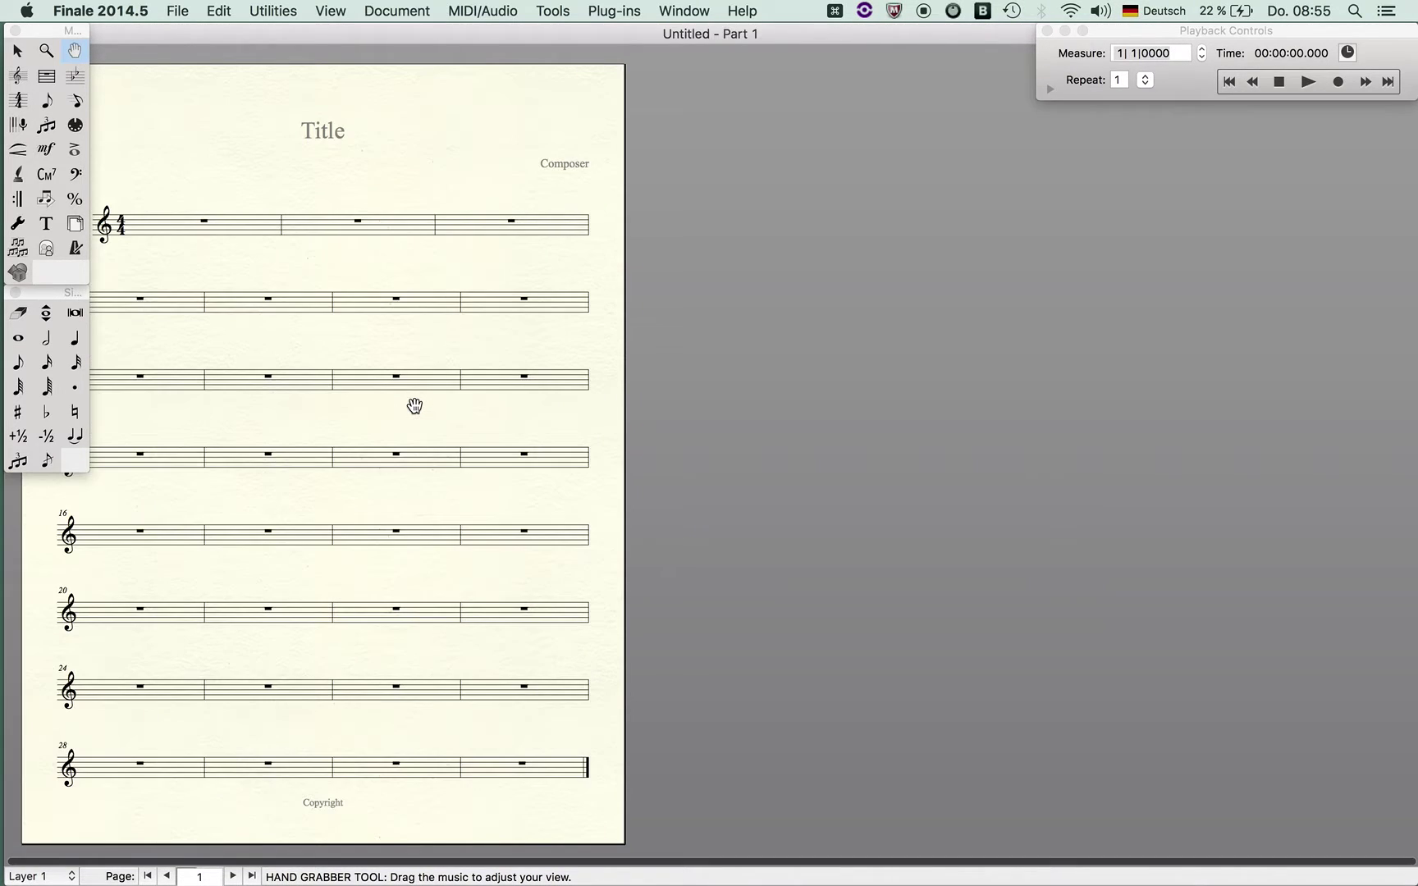
key(super+alt+shift+bracketright)
key(super+alt+shift+bracketleft)
key(super+alt+shift+bracketright)
key(super+alt+shift+bracketright)
key(super+alt+shift+bracketright)
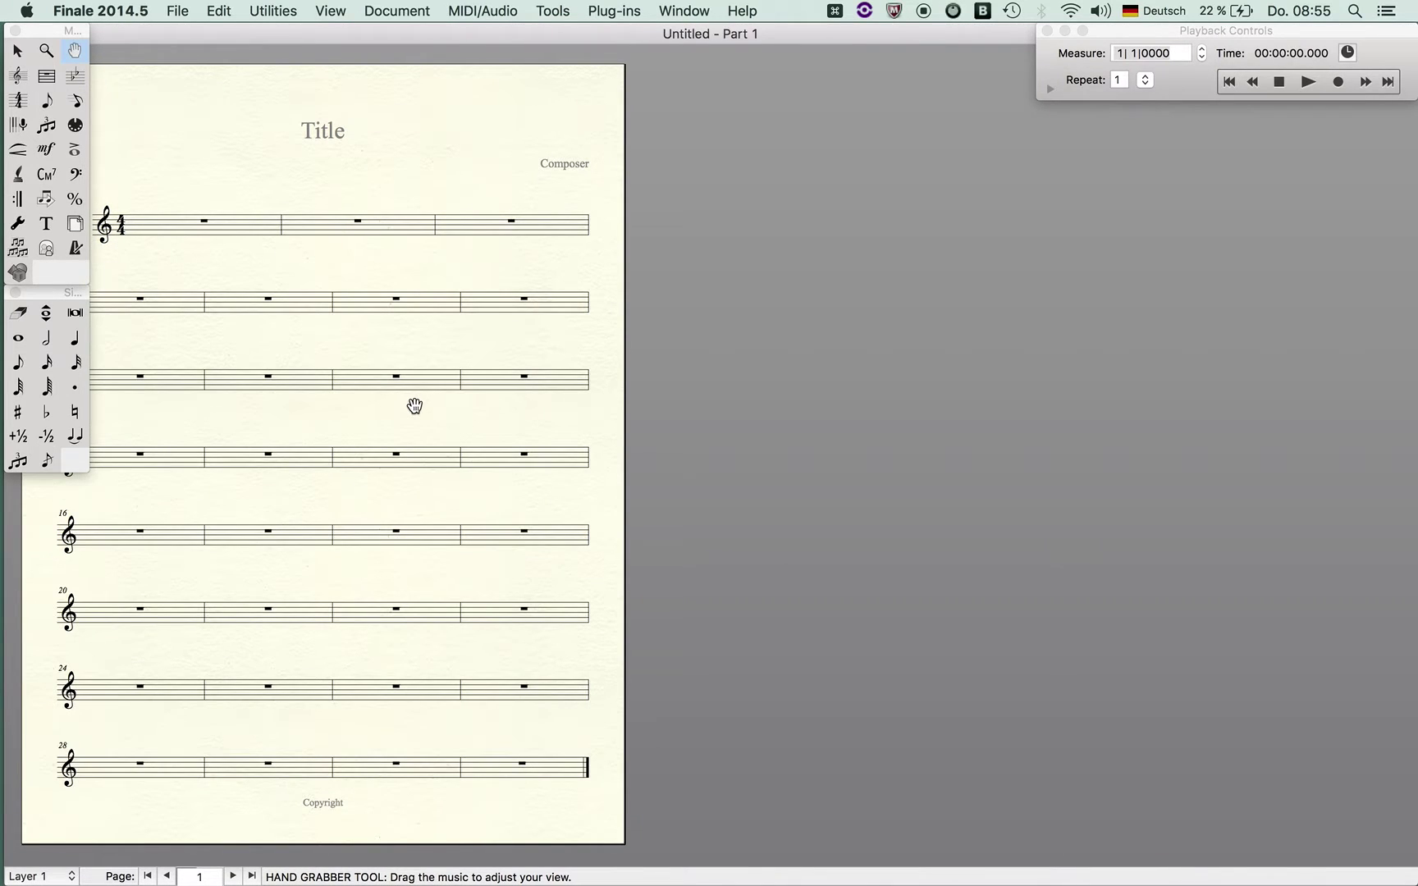
In Manage Parts, regenerate the linked parts from the score, confirming the replacement.
click(398, 10)
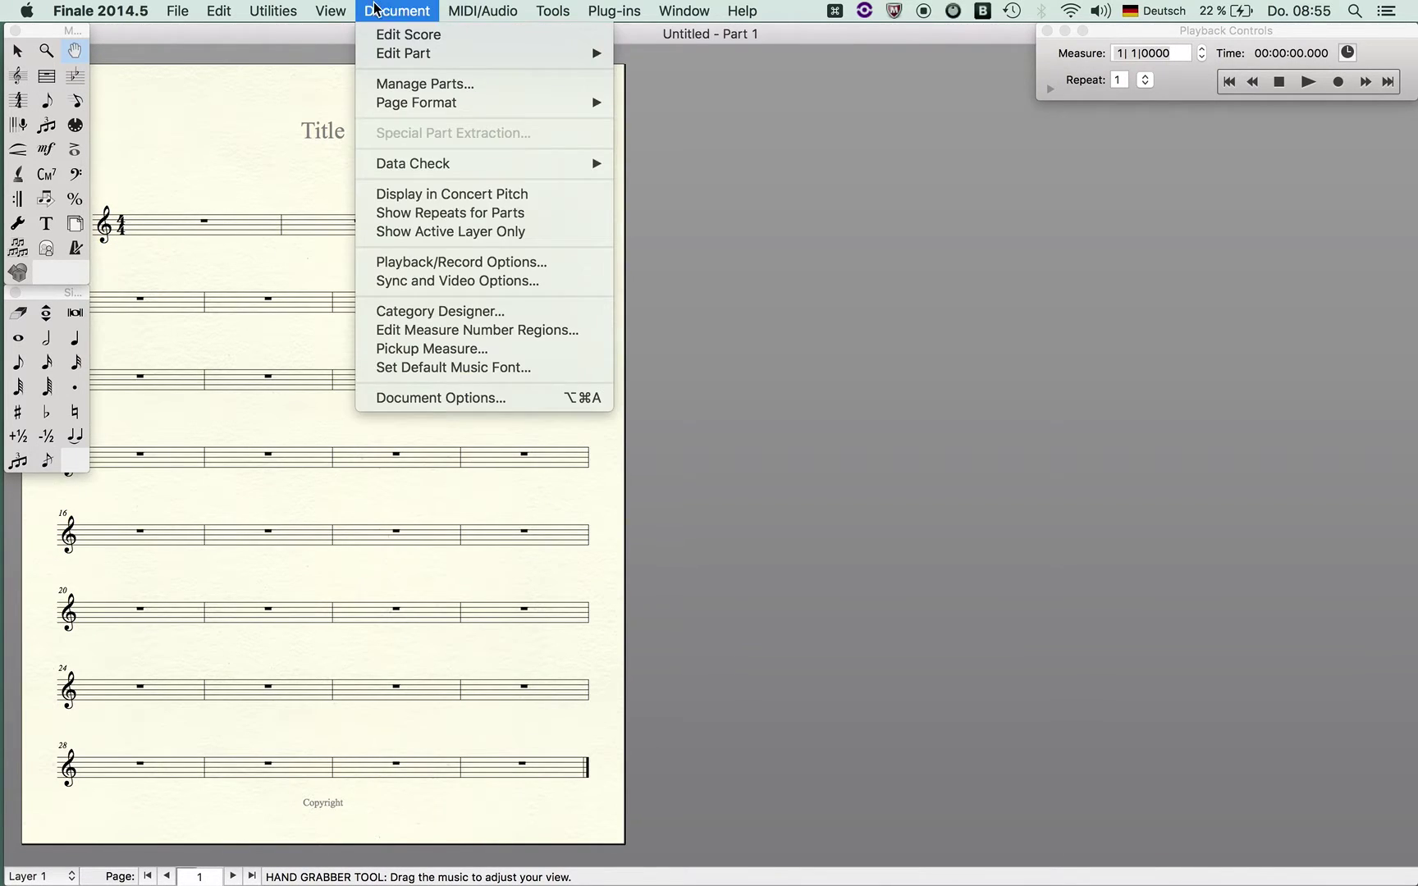
click(407, 85)
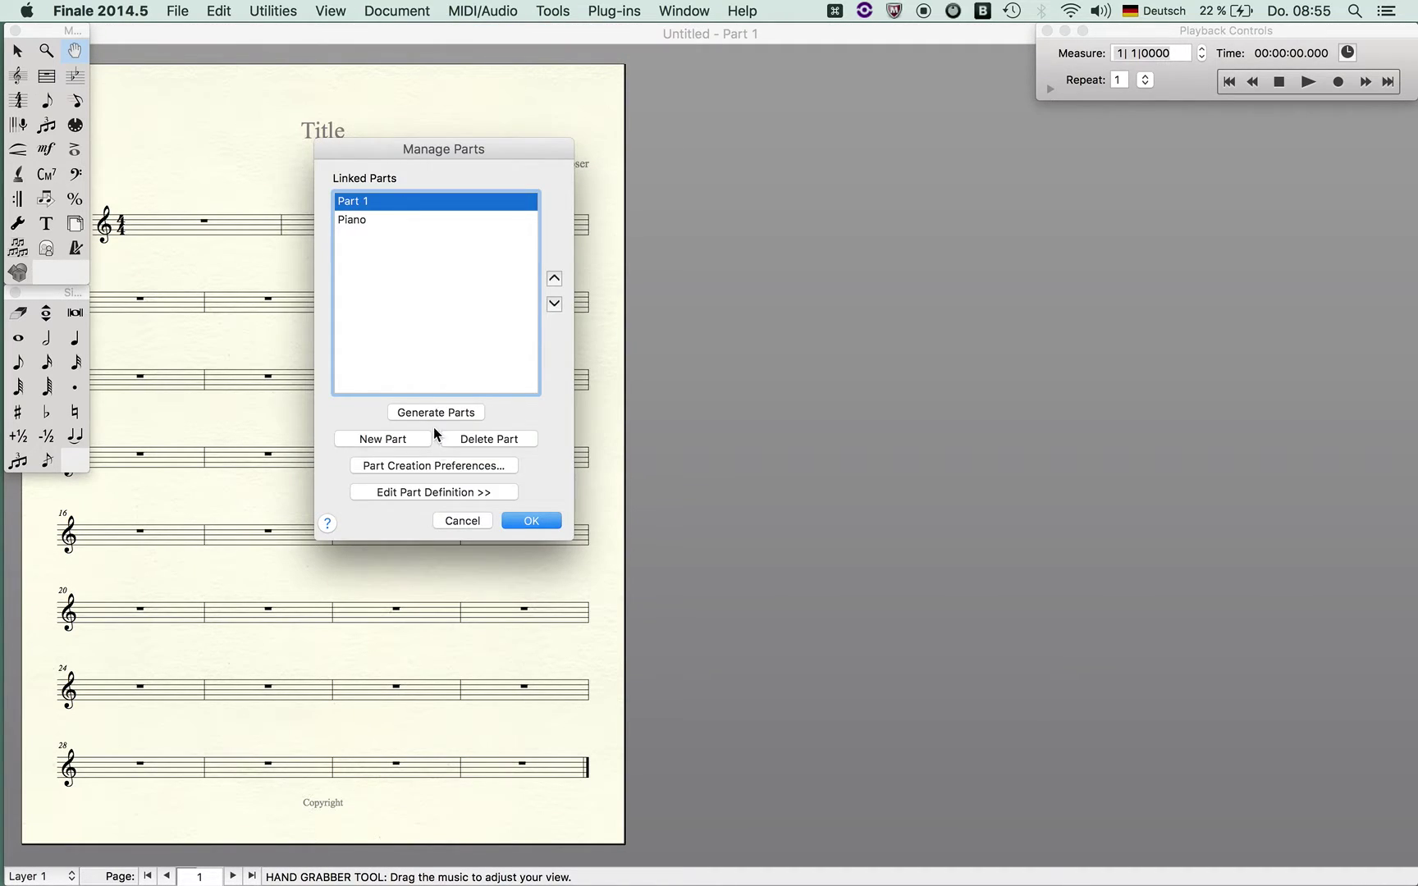
click(474, 495)
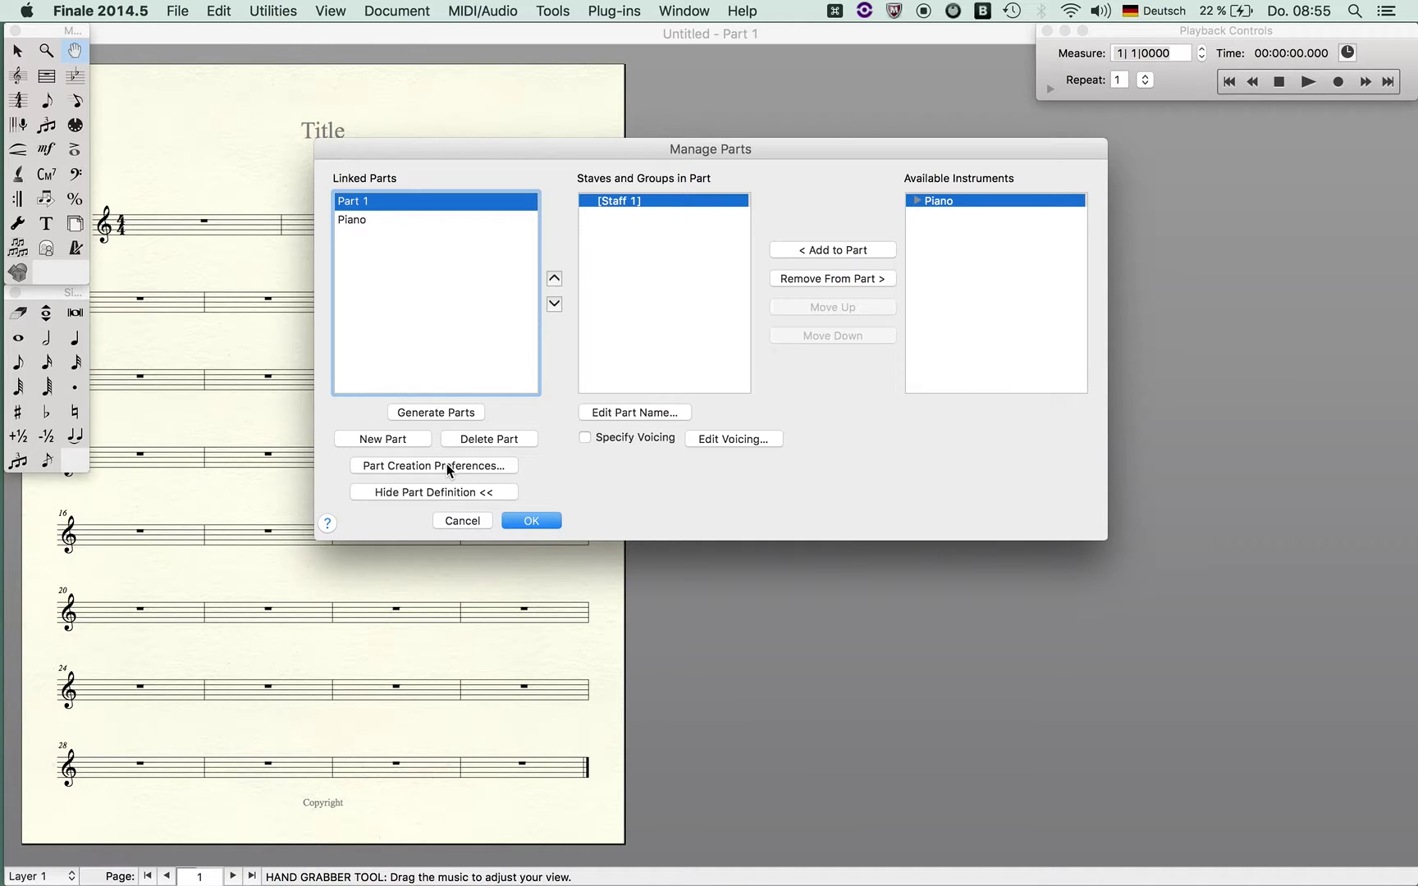
click(426, 415)
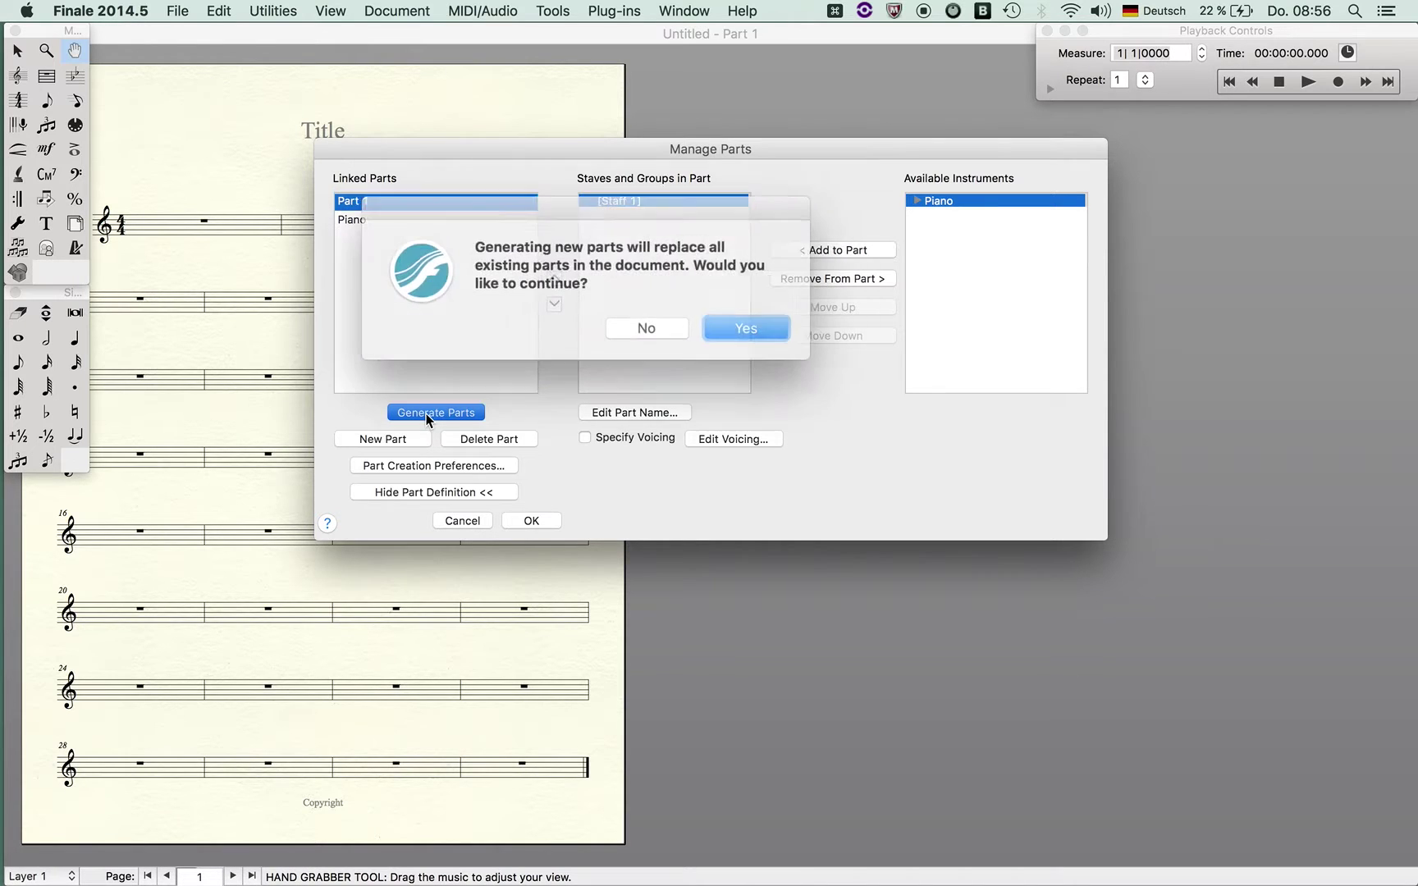
click(718, 323)
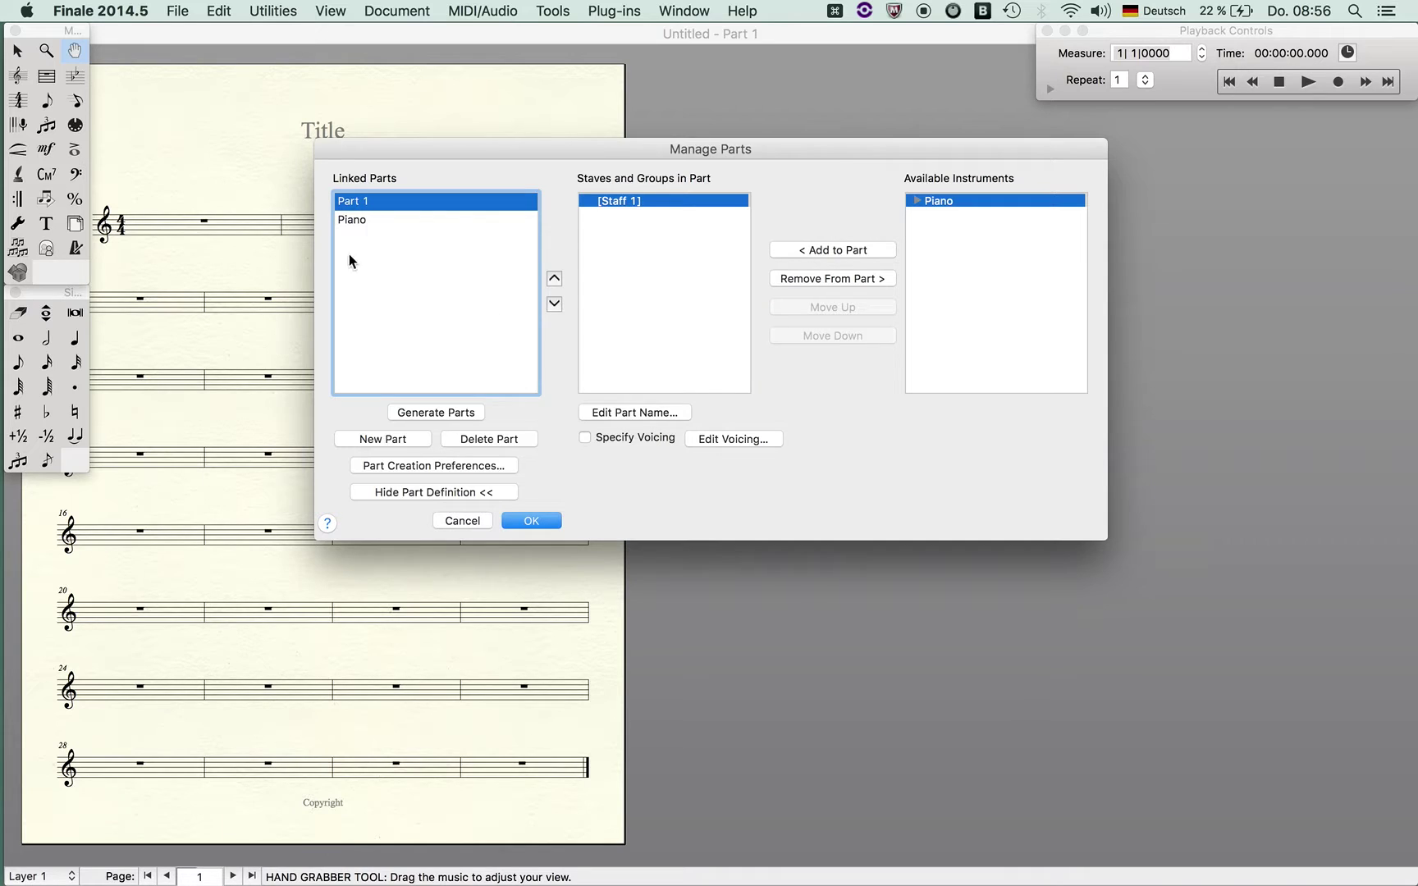
Create a new linked part named 'Sample Part'.
click(402, 441)
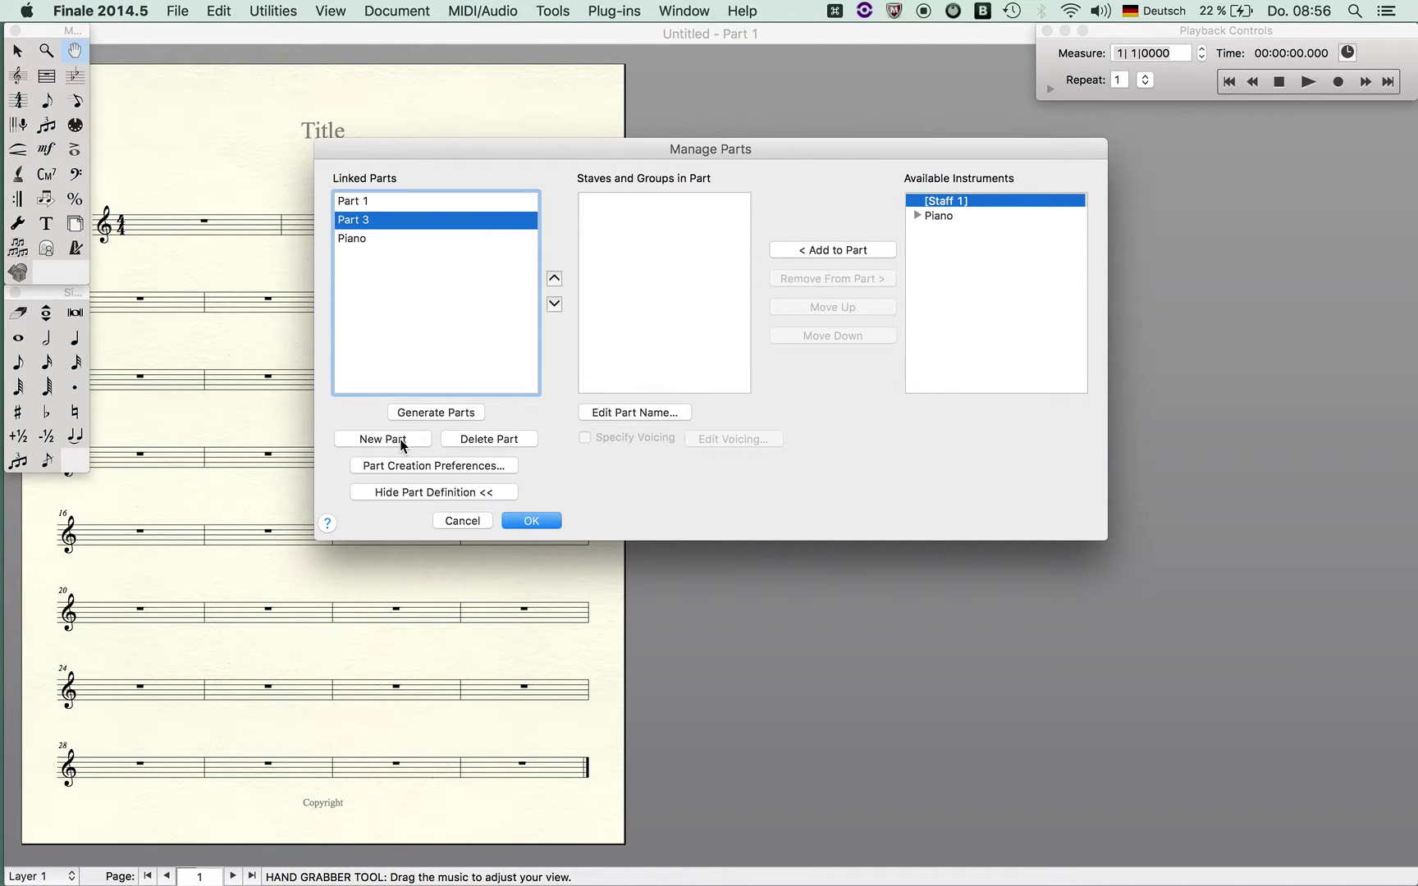
click(634, 413)
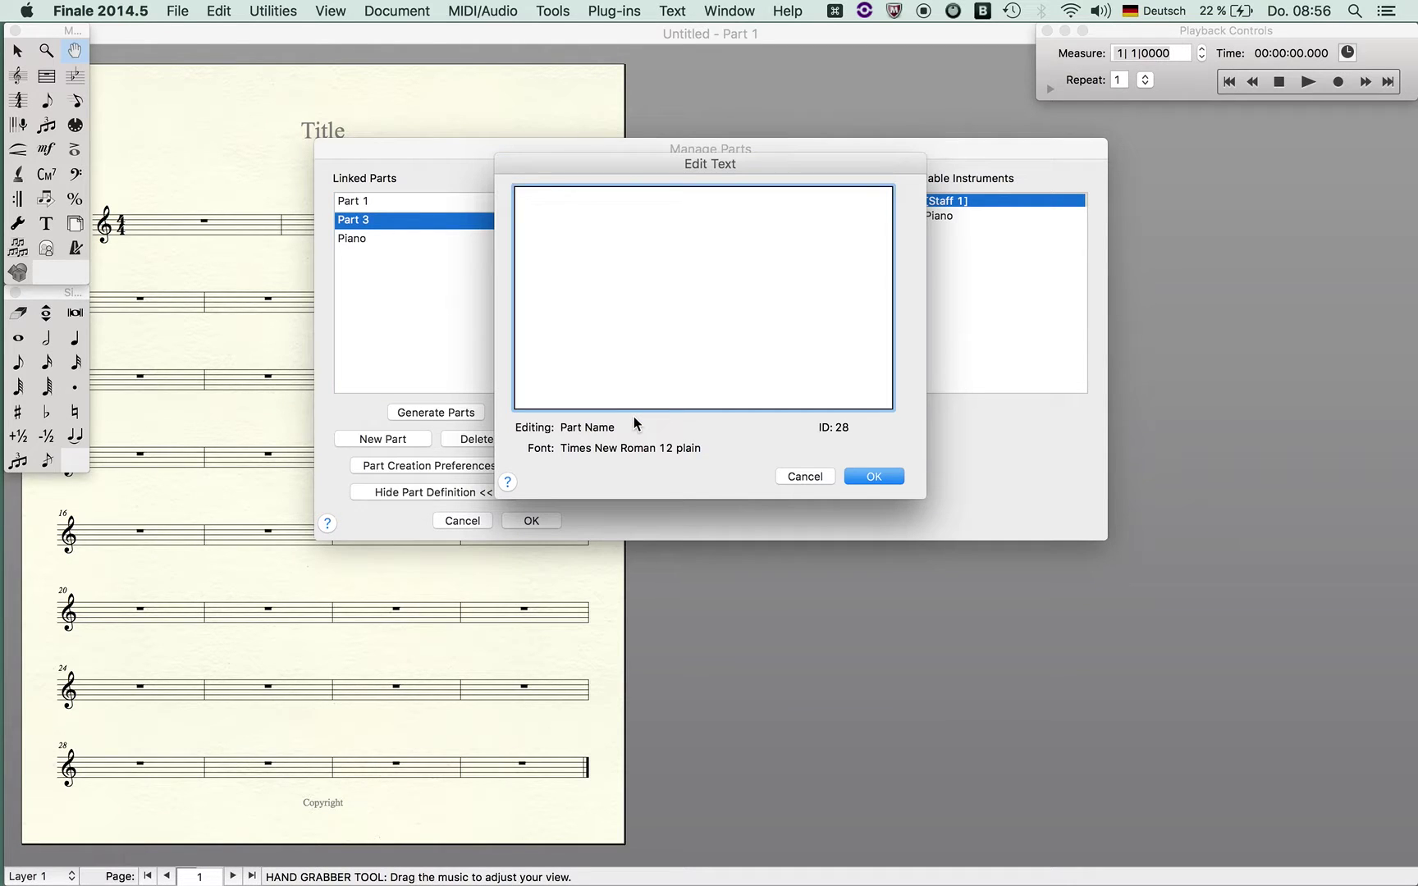
text(Sample Part)
click(880, 482)
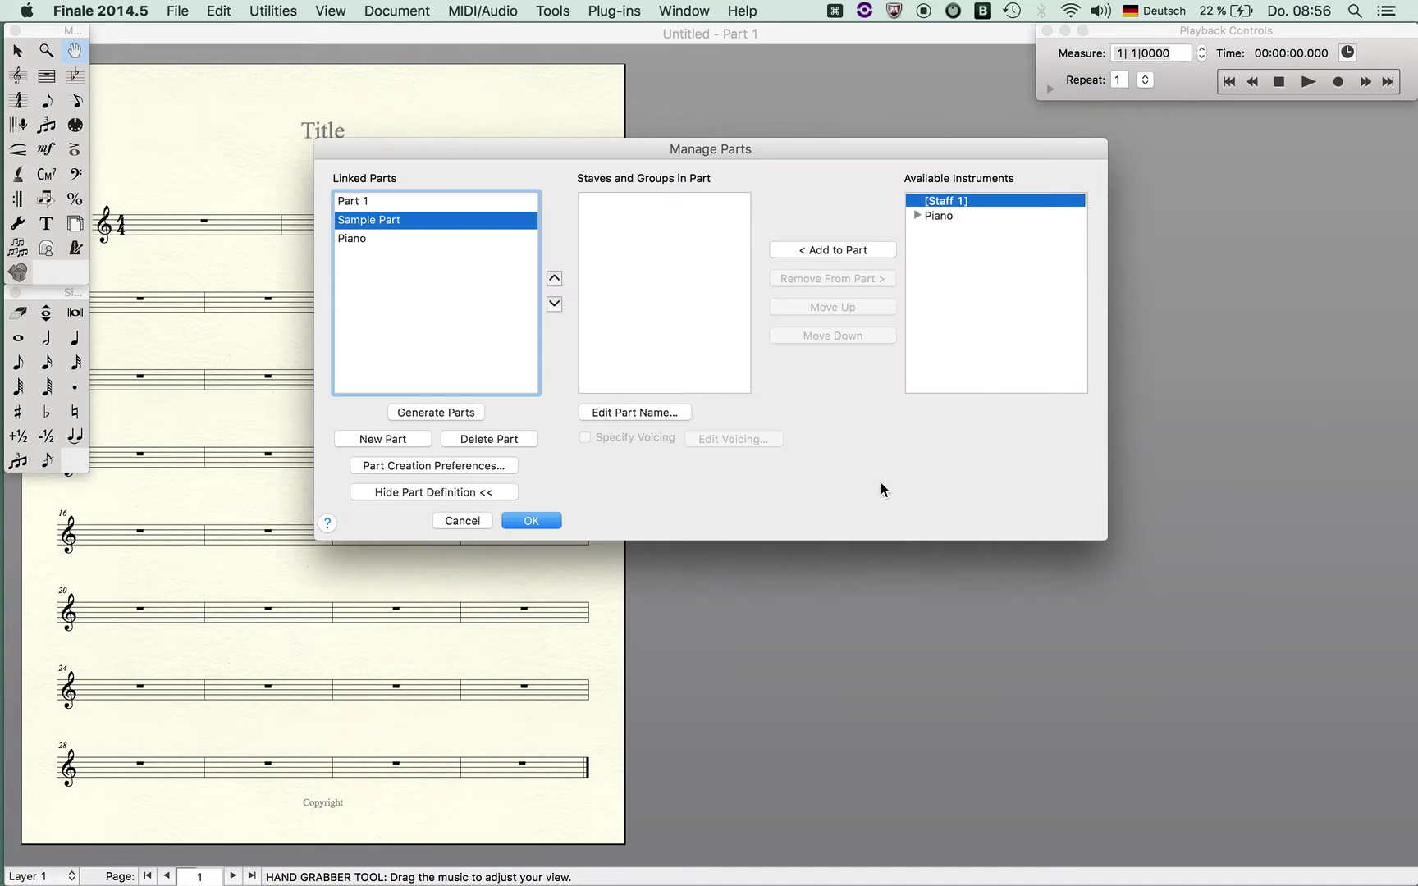
Add the Piano's Staff 1 and Staff 2 to Sample Part, then cancel the changes.
click(919, 215)
click(861, 250)
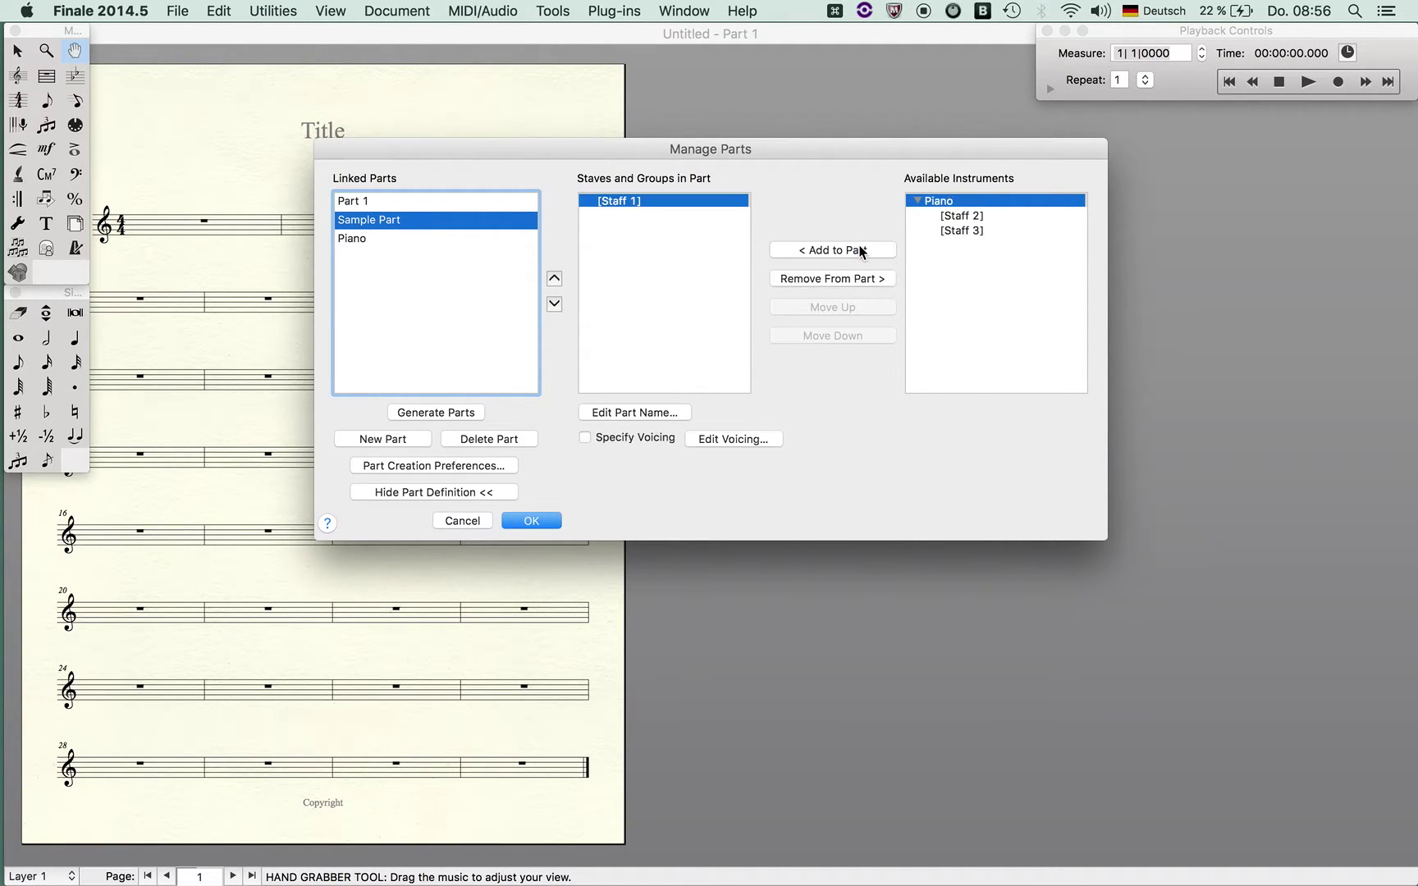
click(1000, 214)
click(878, 250)
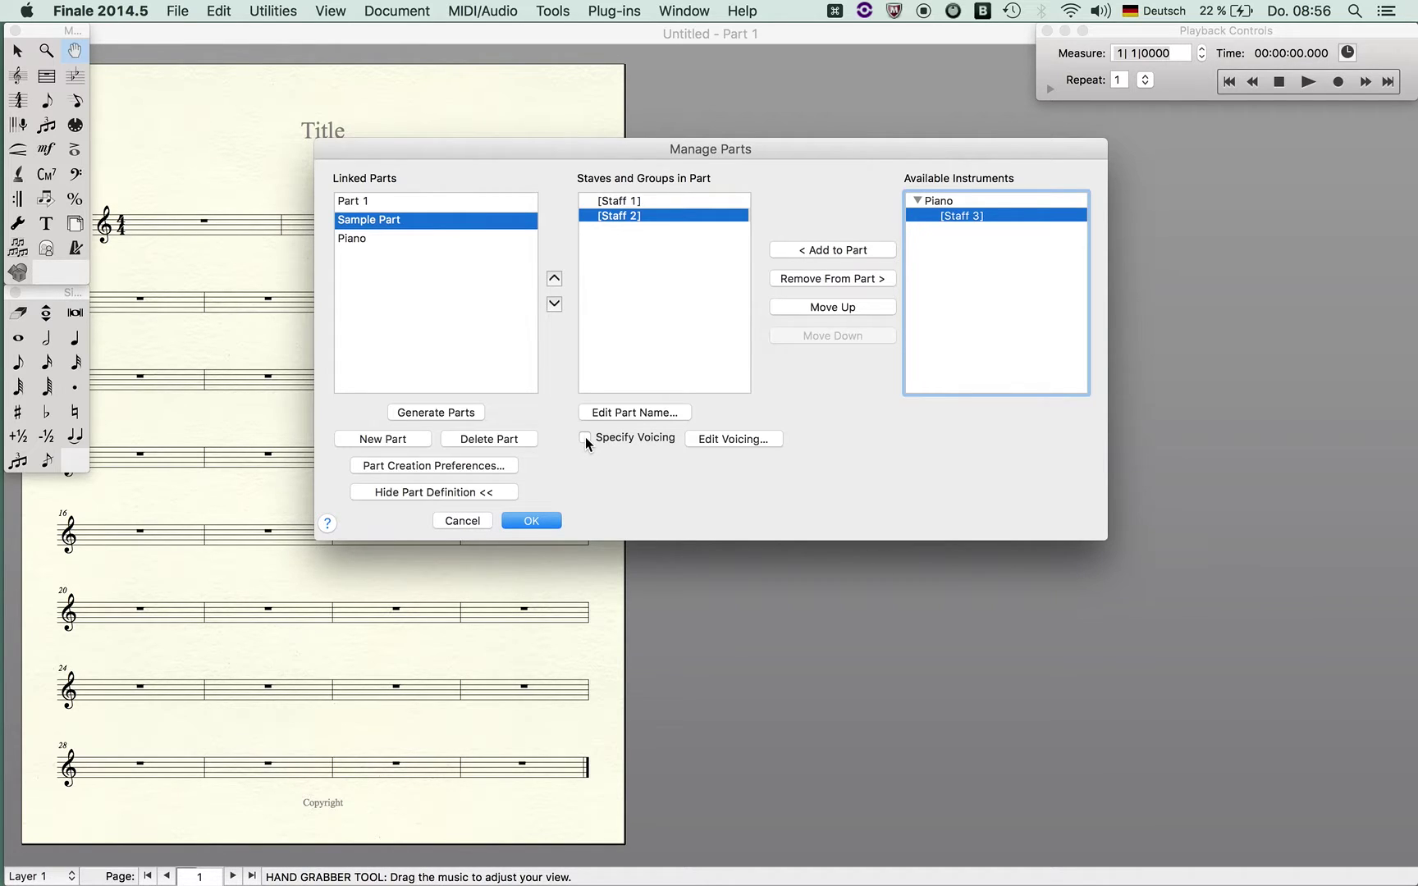
click(465, 521)
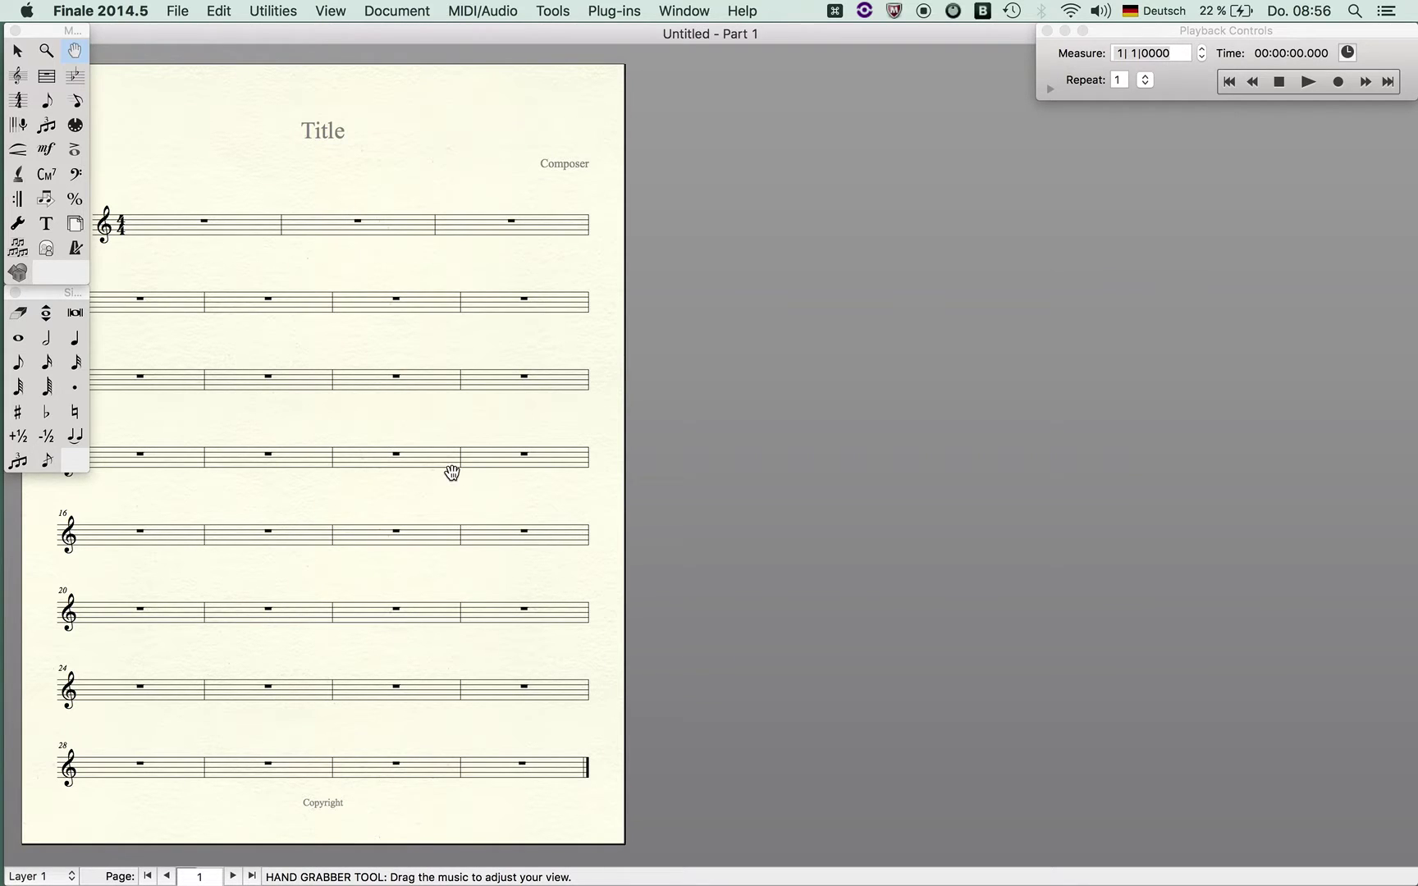
In the full score, enter quarter notes C, D, E, D, C, E on the top staff with Simple Entry.
key(super+alt+grave)
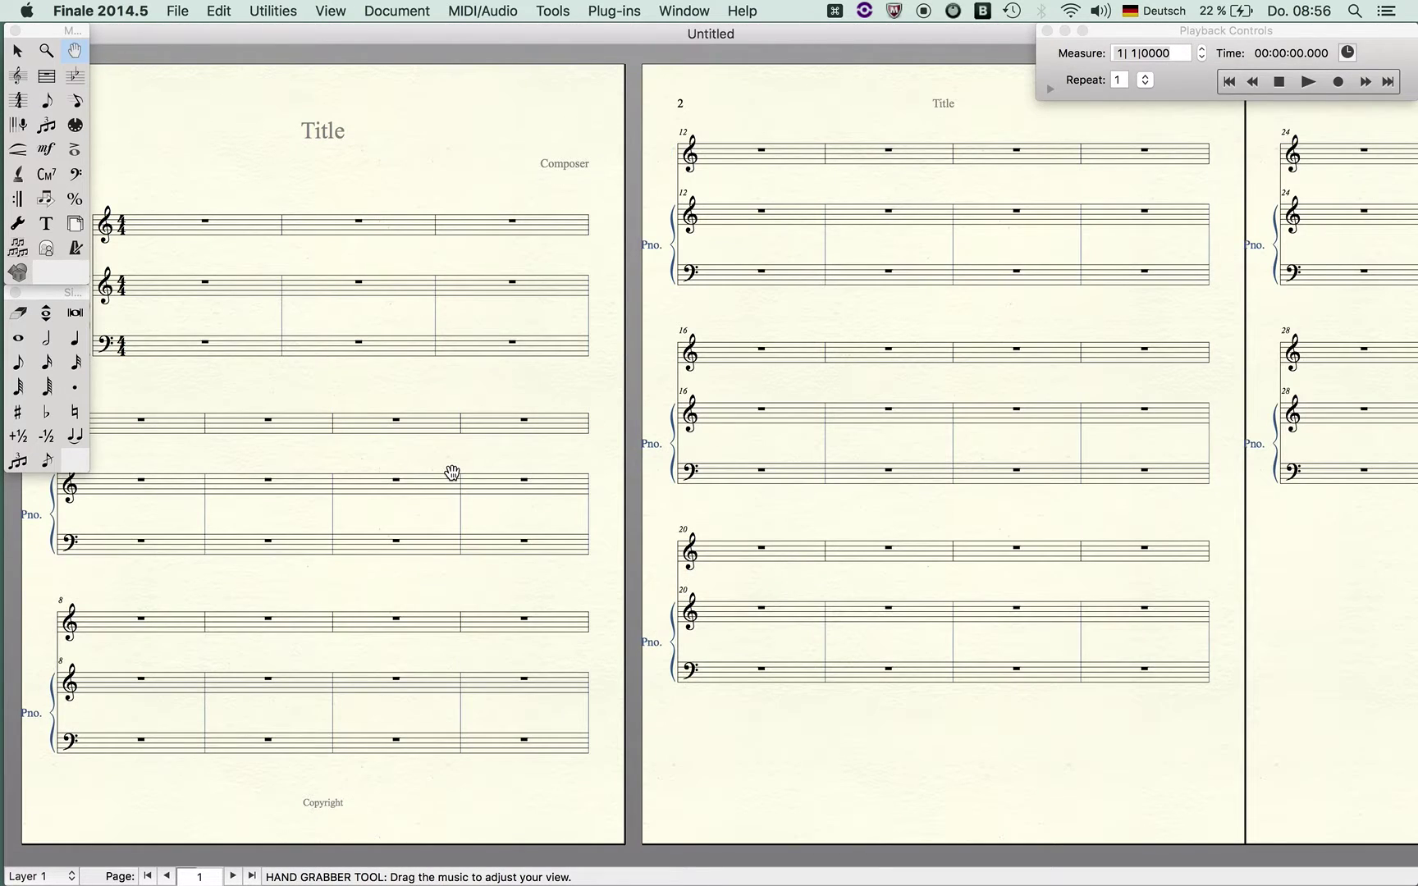
click(553, 11)
click(574, 377)
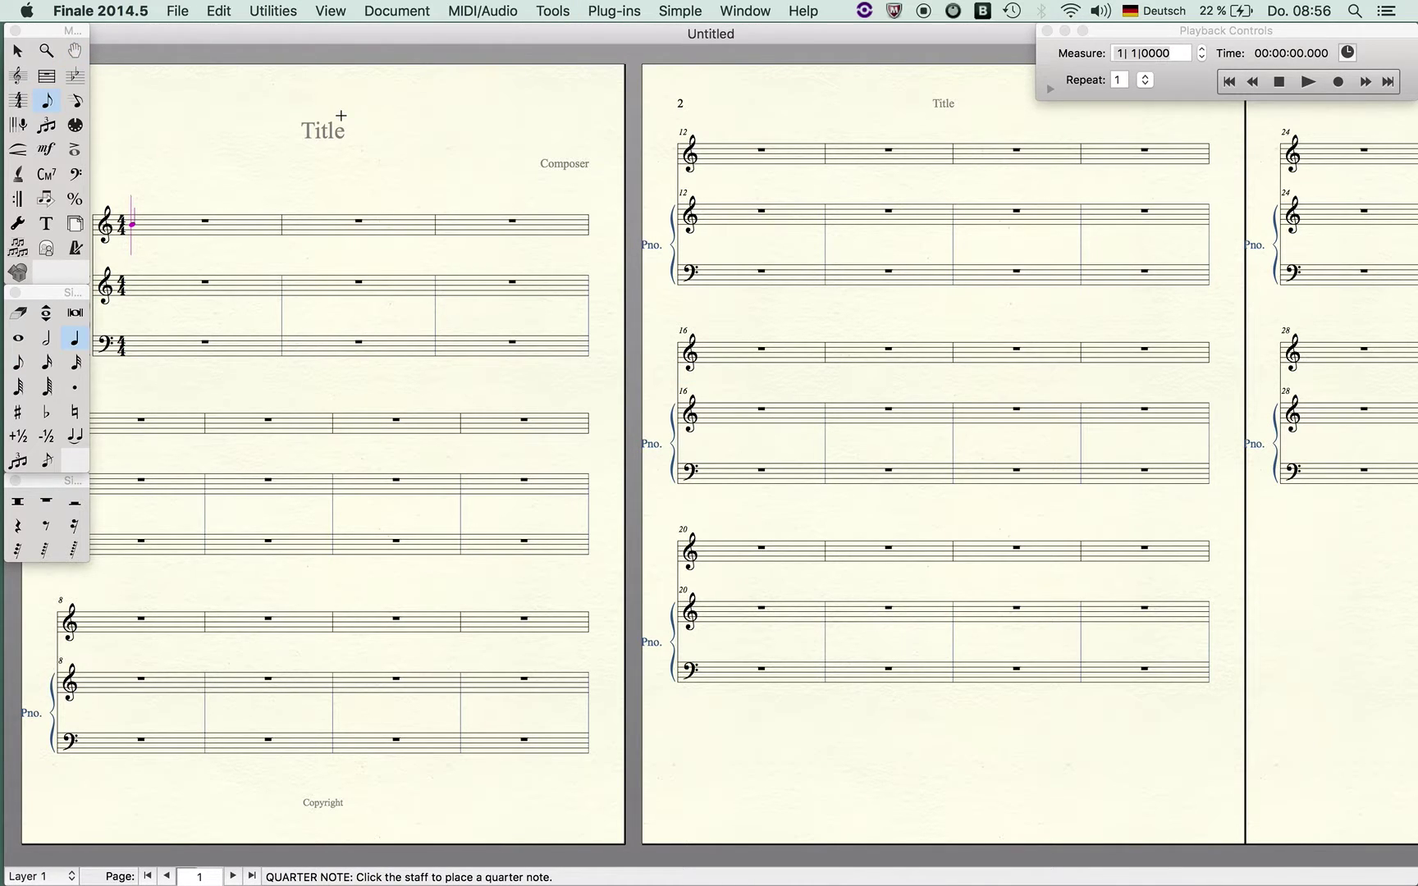
key(c)
key(d)
key(e)
key(d)
key(c)
key(d)
key(e)
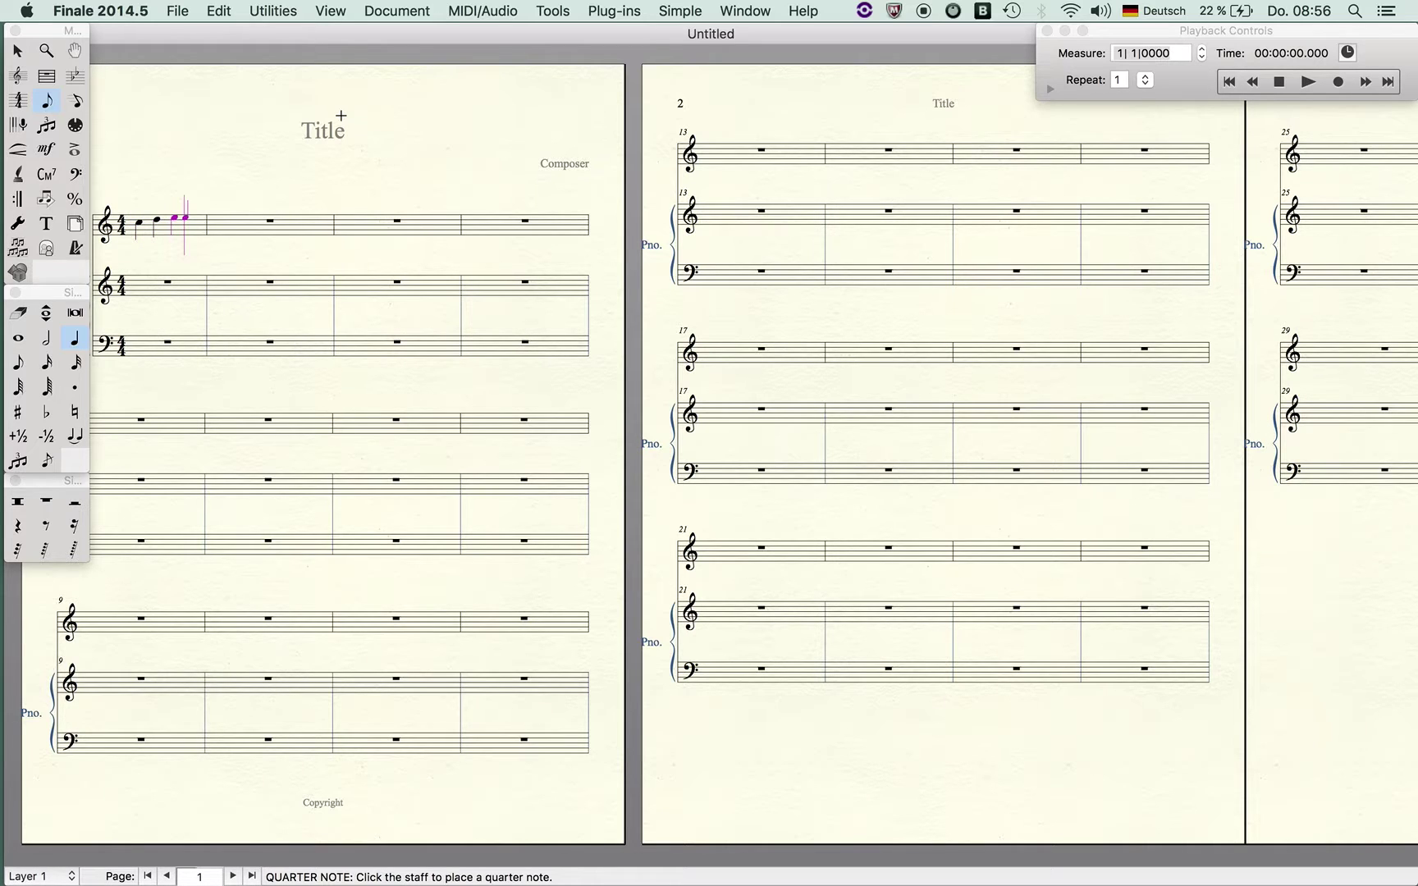
key(d)
key(c)
key(d)
key(e)
key(d)
key(c)
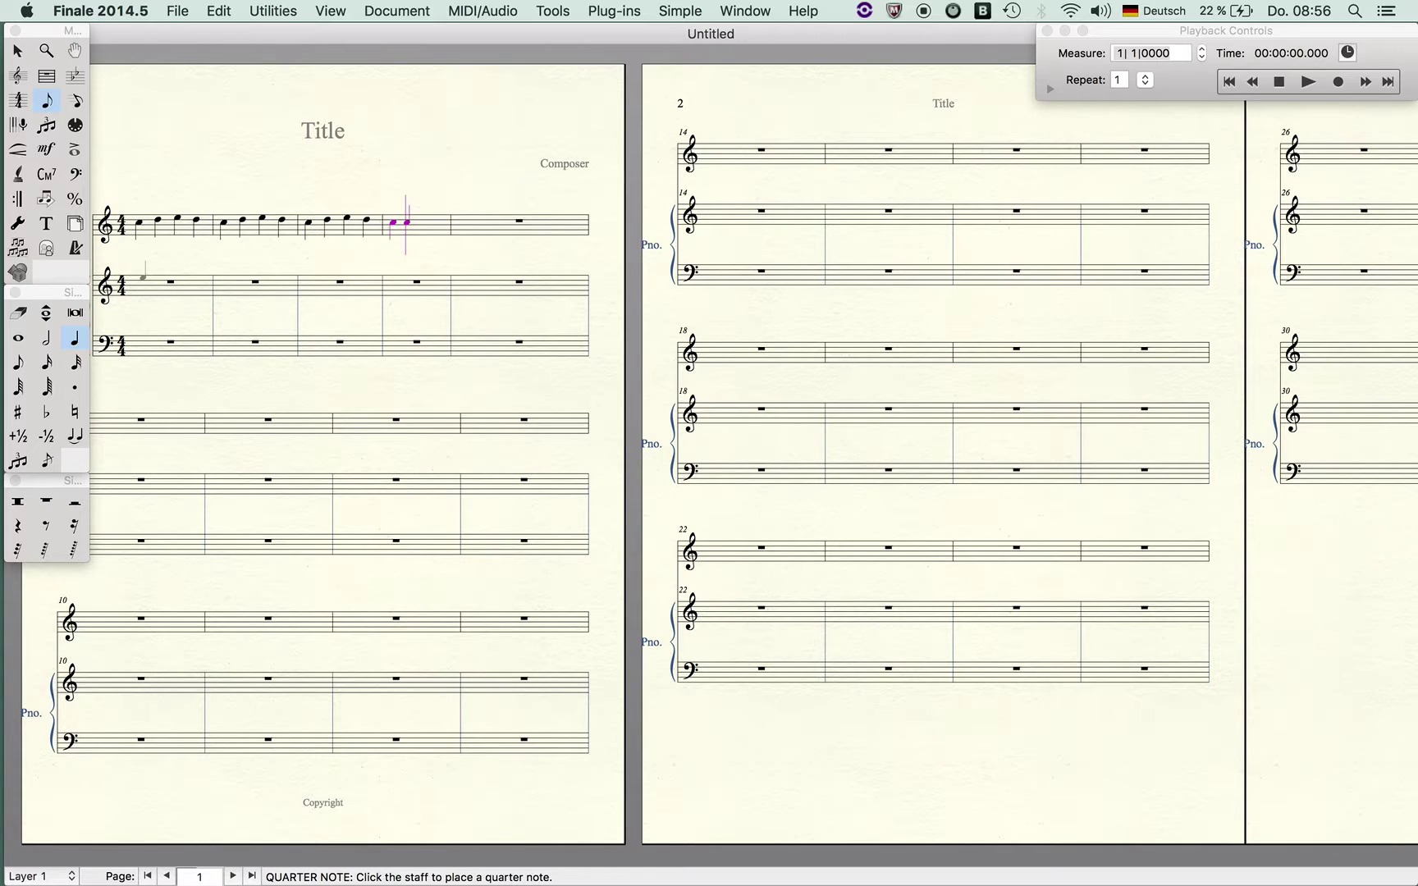
Enter Layer 2 half notes below the melody from the first note onward.
key(super+alt+shift+2)
click(30, 877)
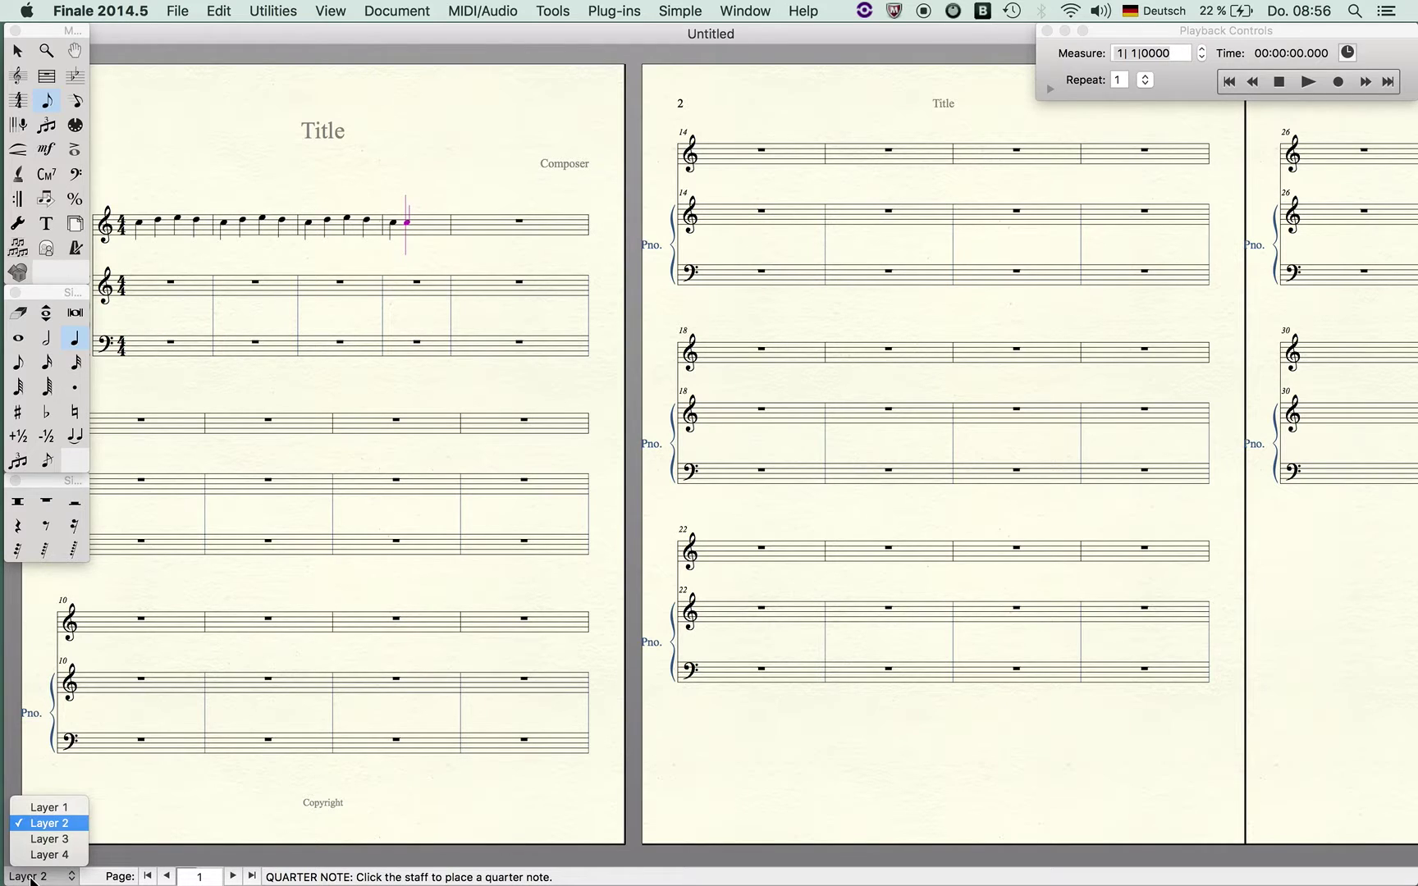
click(51, 824)
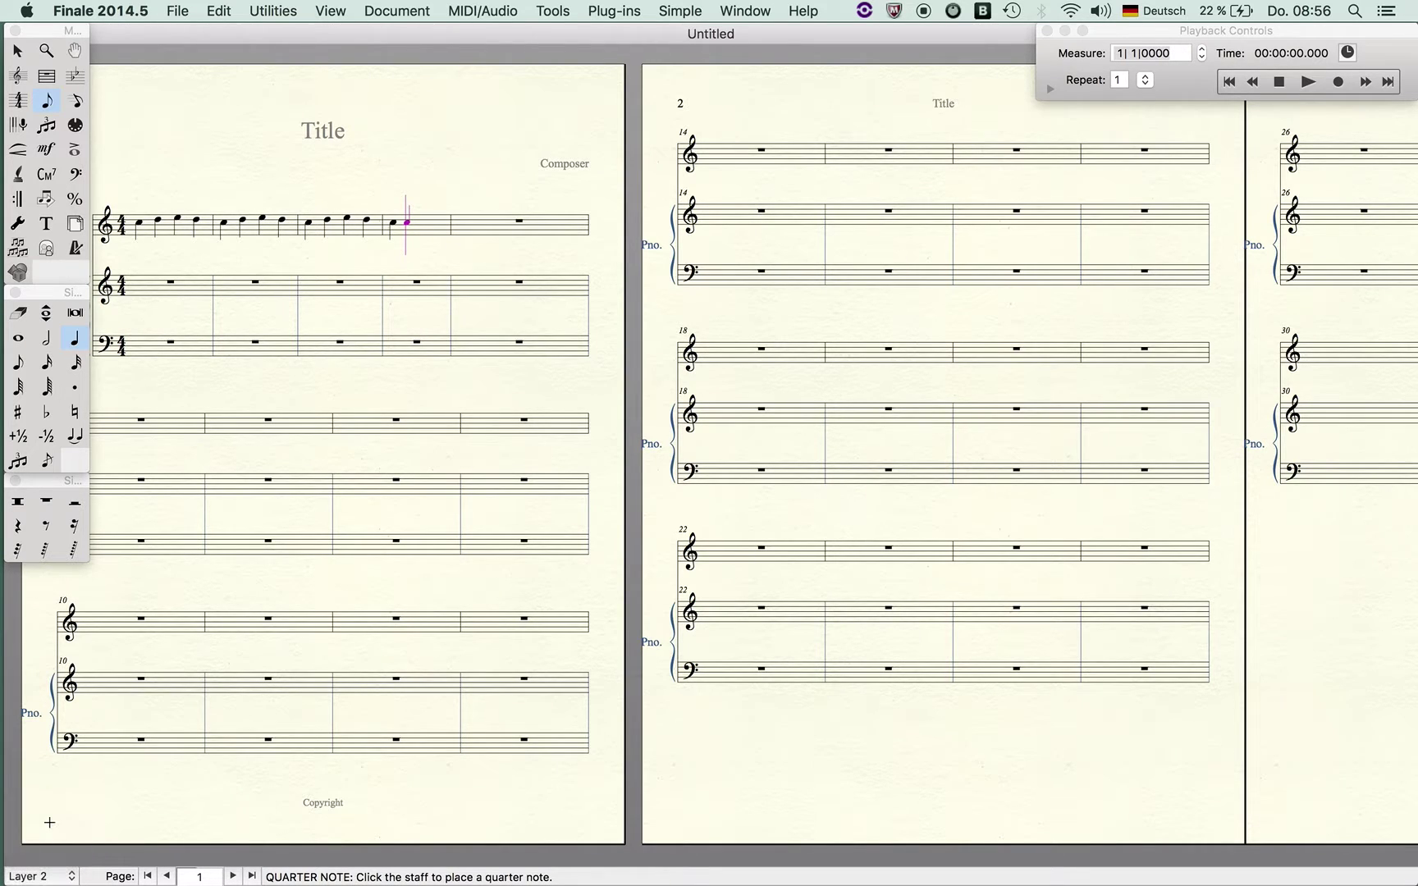
key(super+Left)
key(super+Left)
key(super+Left)
click(46, 343)
key(Down)
key(Down)
key(Down)
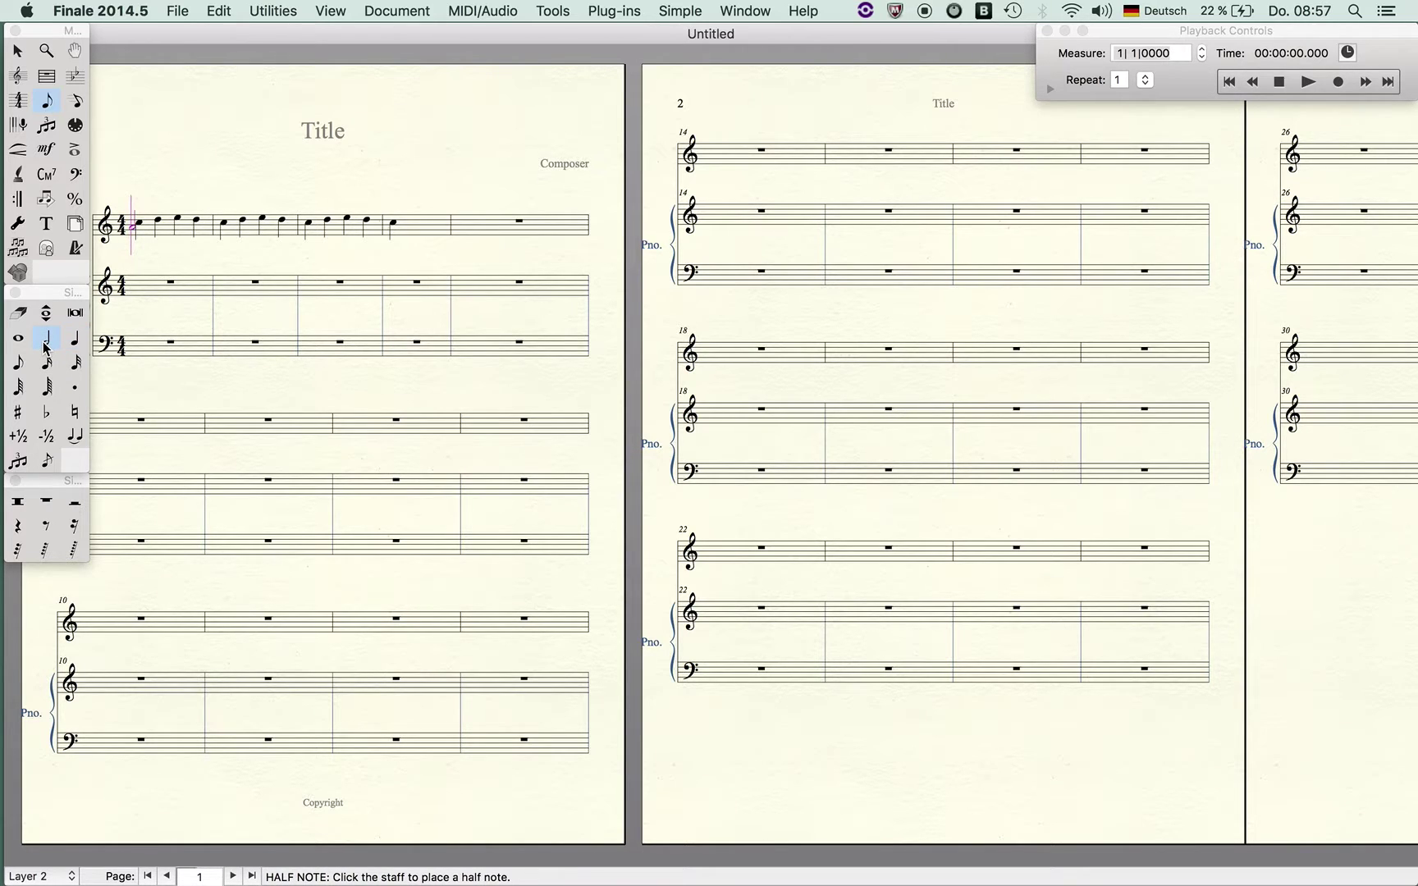
key(Return)
key(Return)
key(Return)
key(Return)
key(Return)
key(Return)
key(Return)
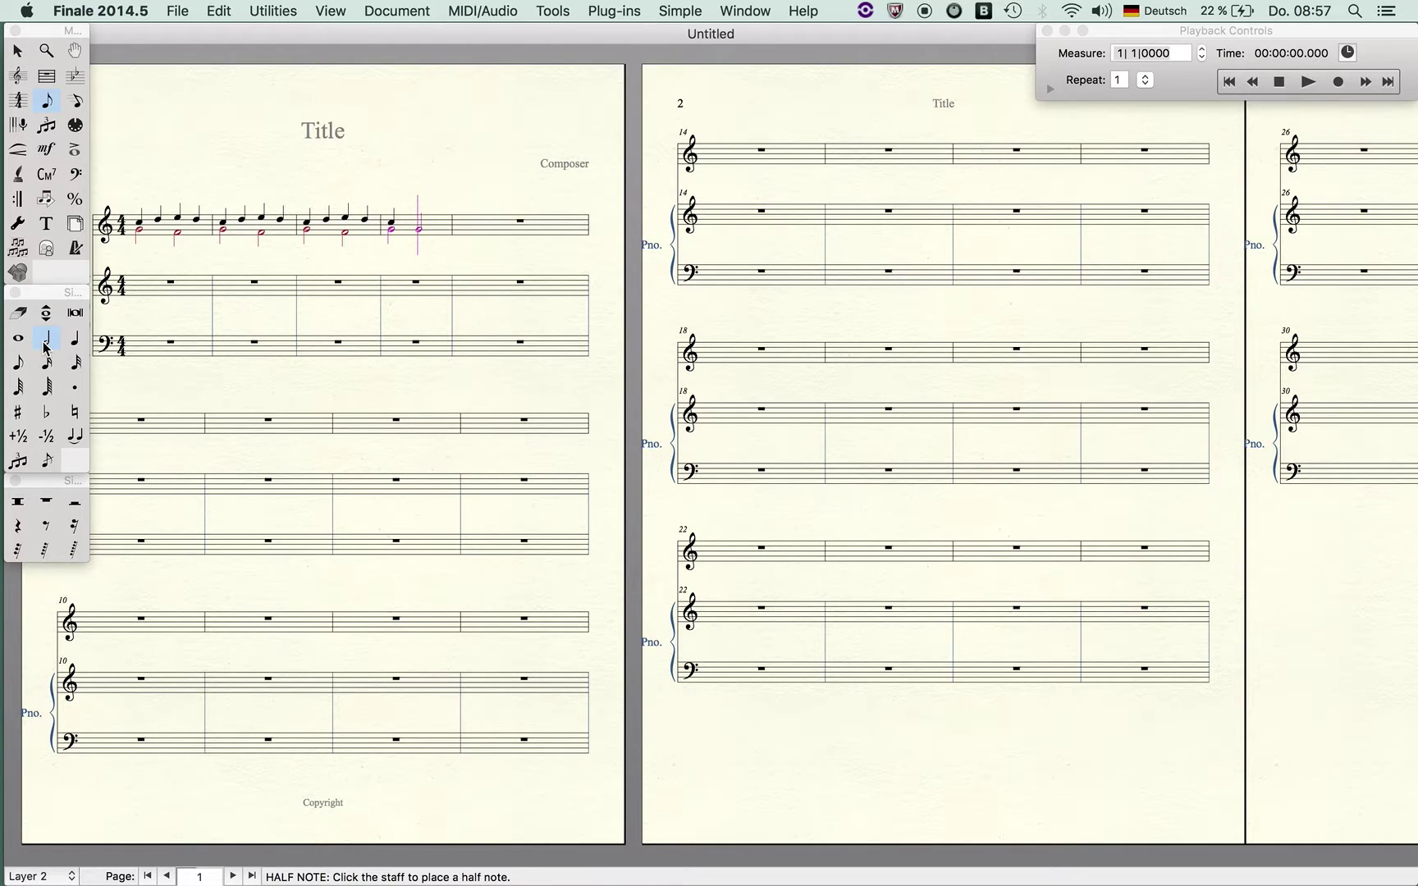
Open Manage Parts and try Part 1's staff voicing layer options, cancelling them unchanged.
key(Escape)
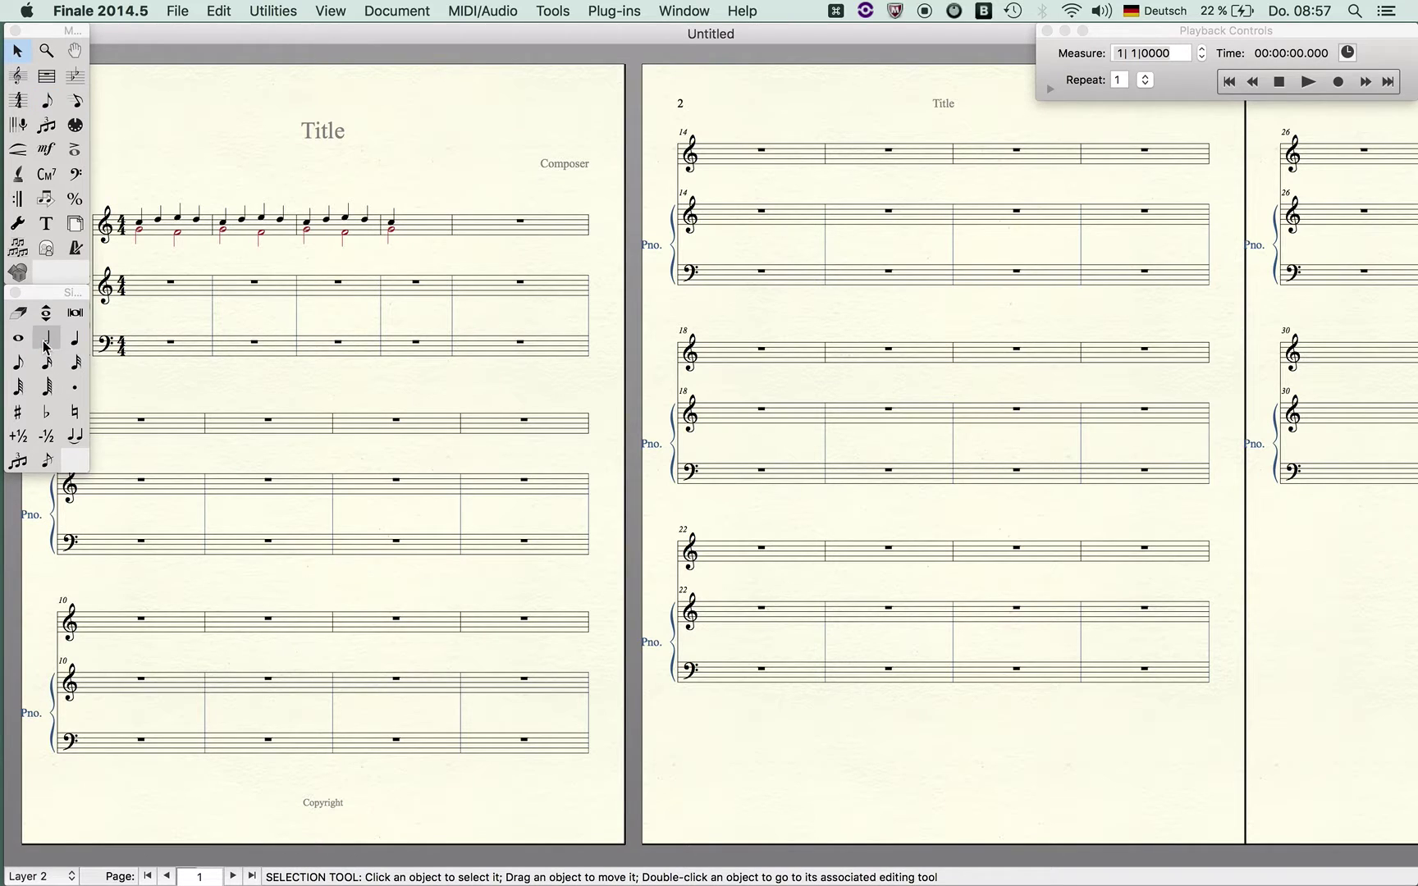
click(396, 7)
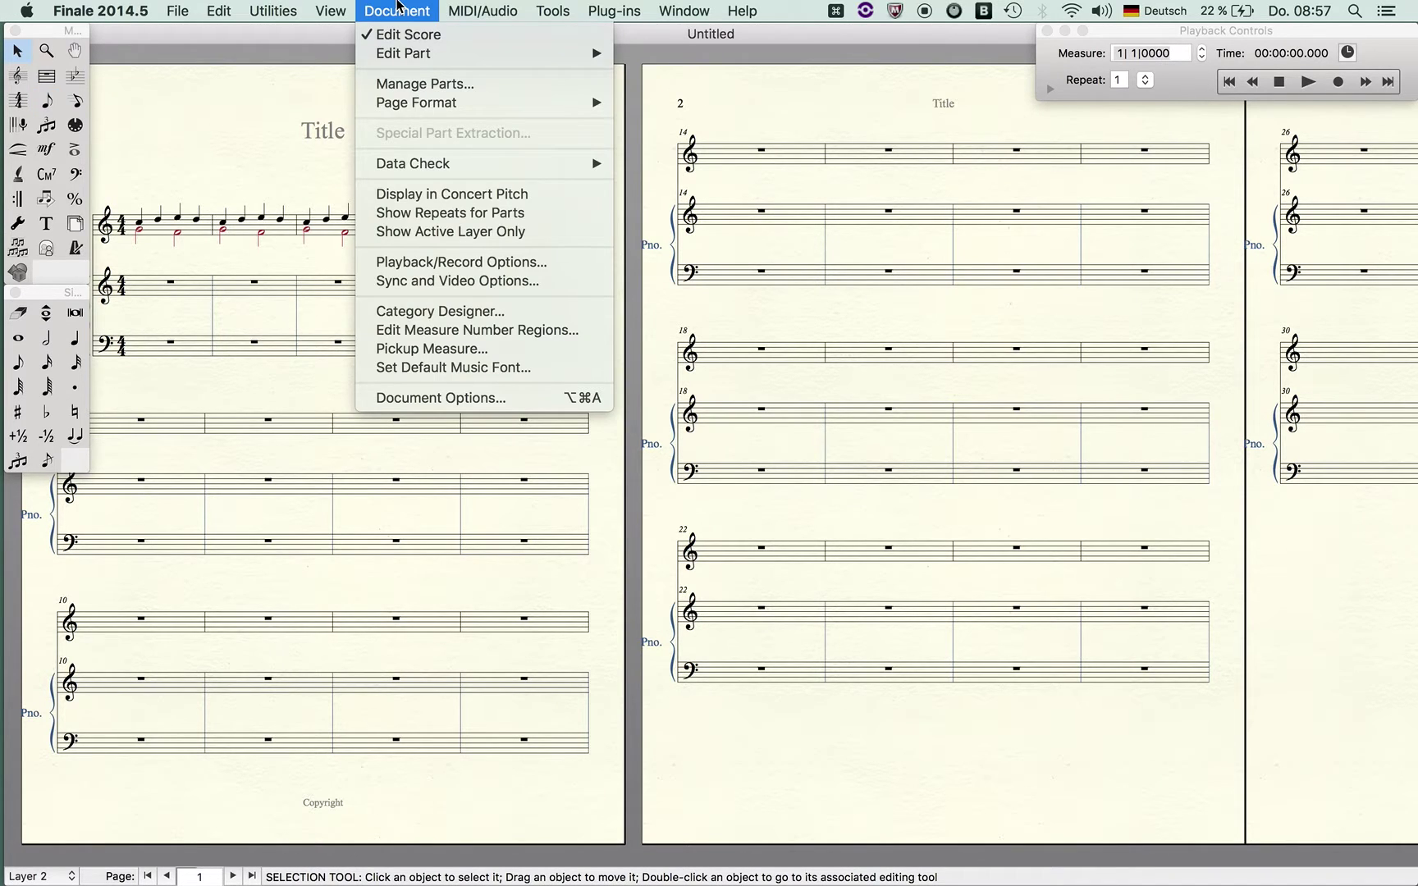
click(414, 82)
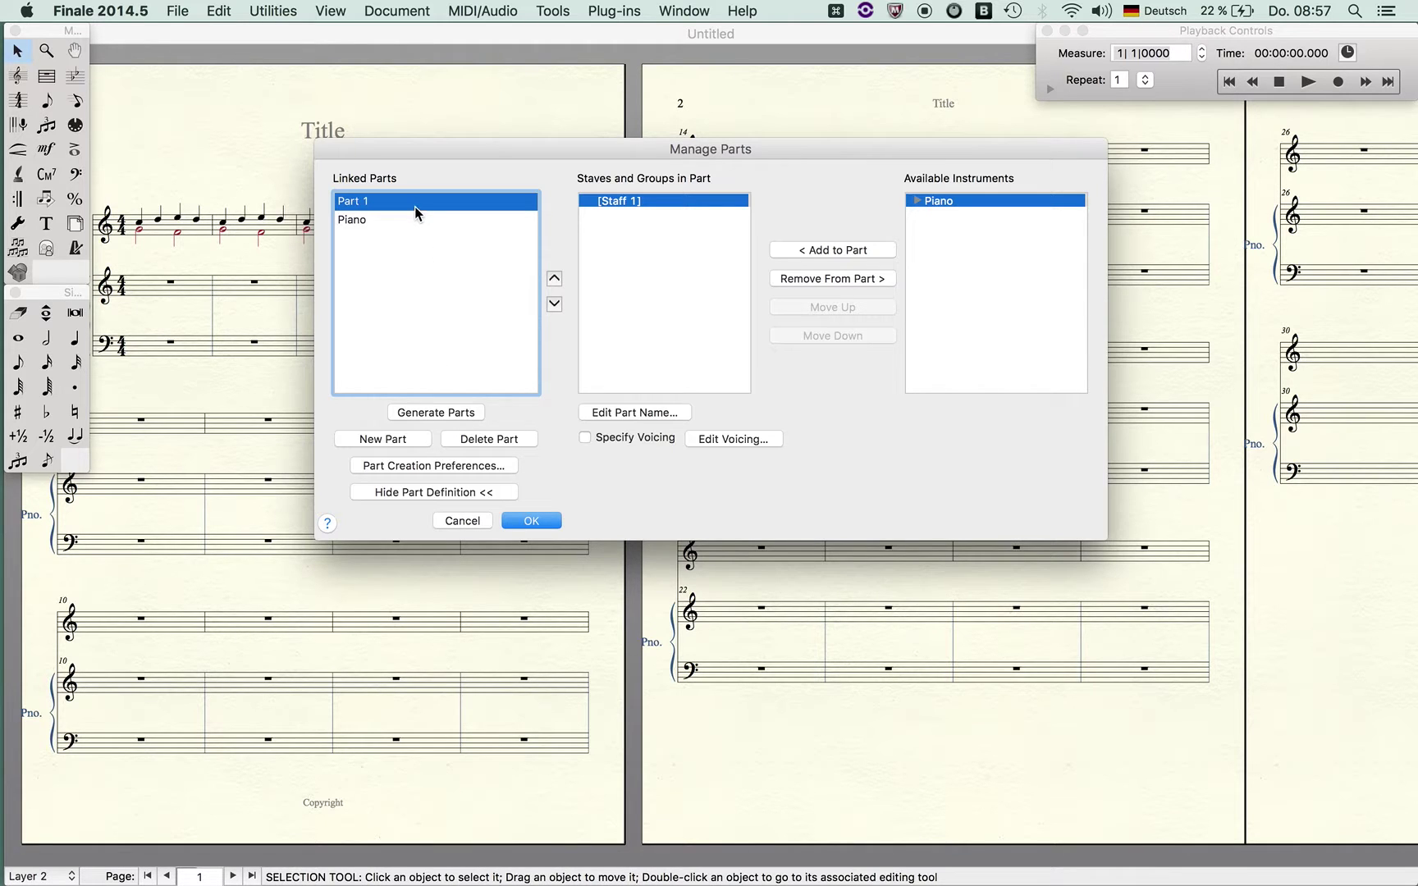
click(705, 442)
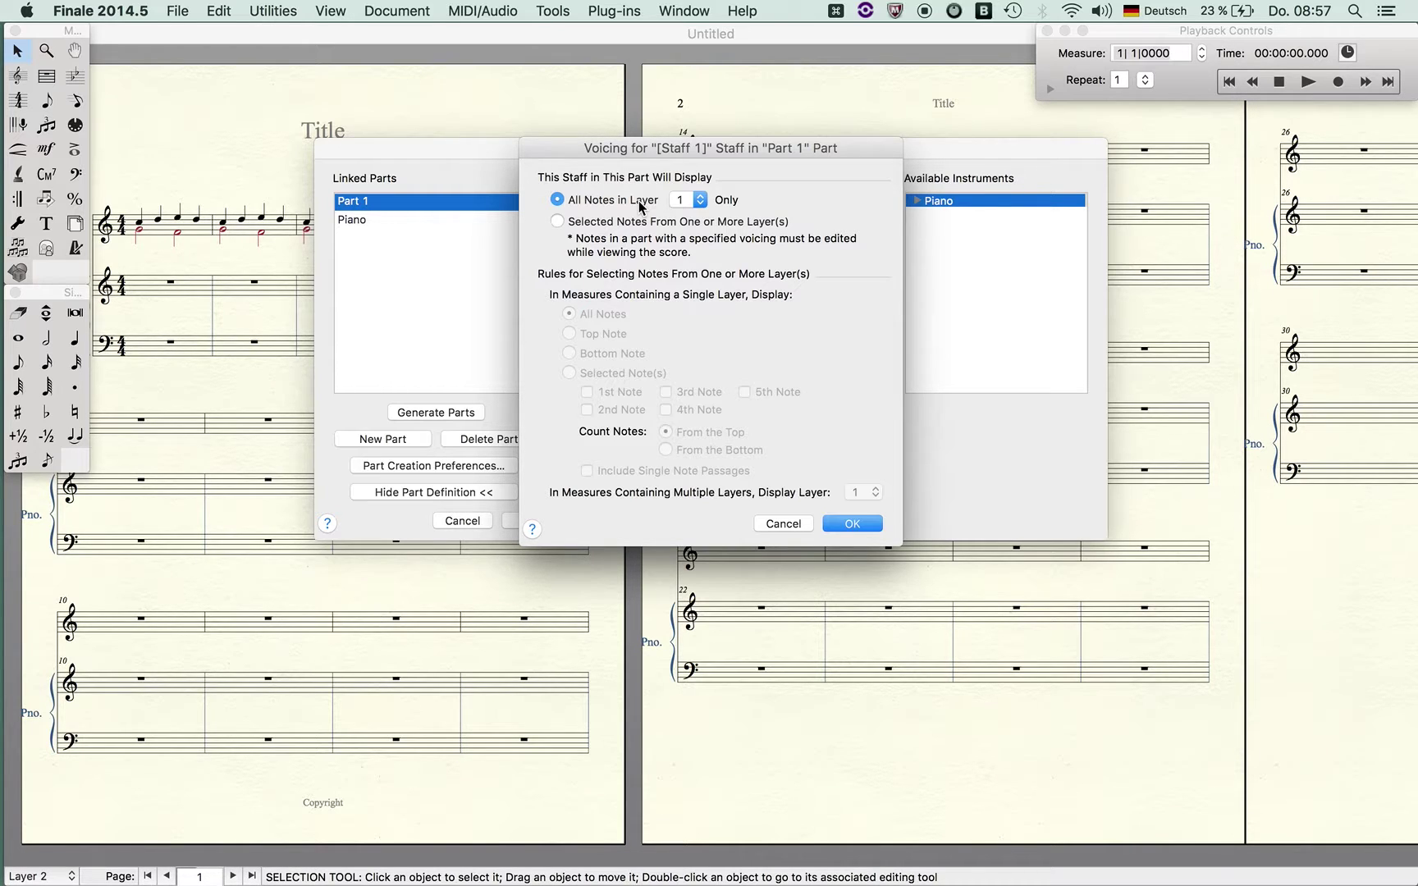
click(676, 222)
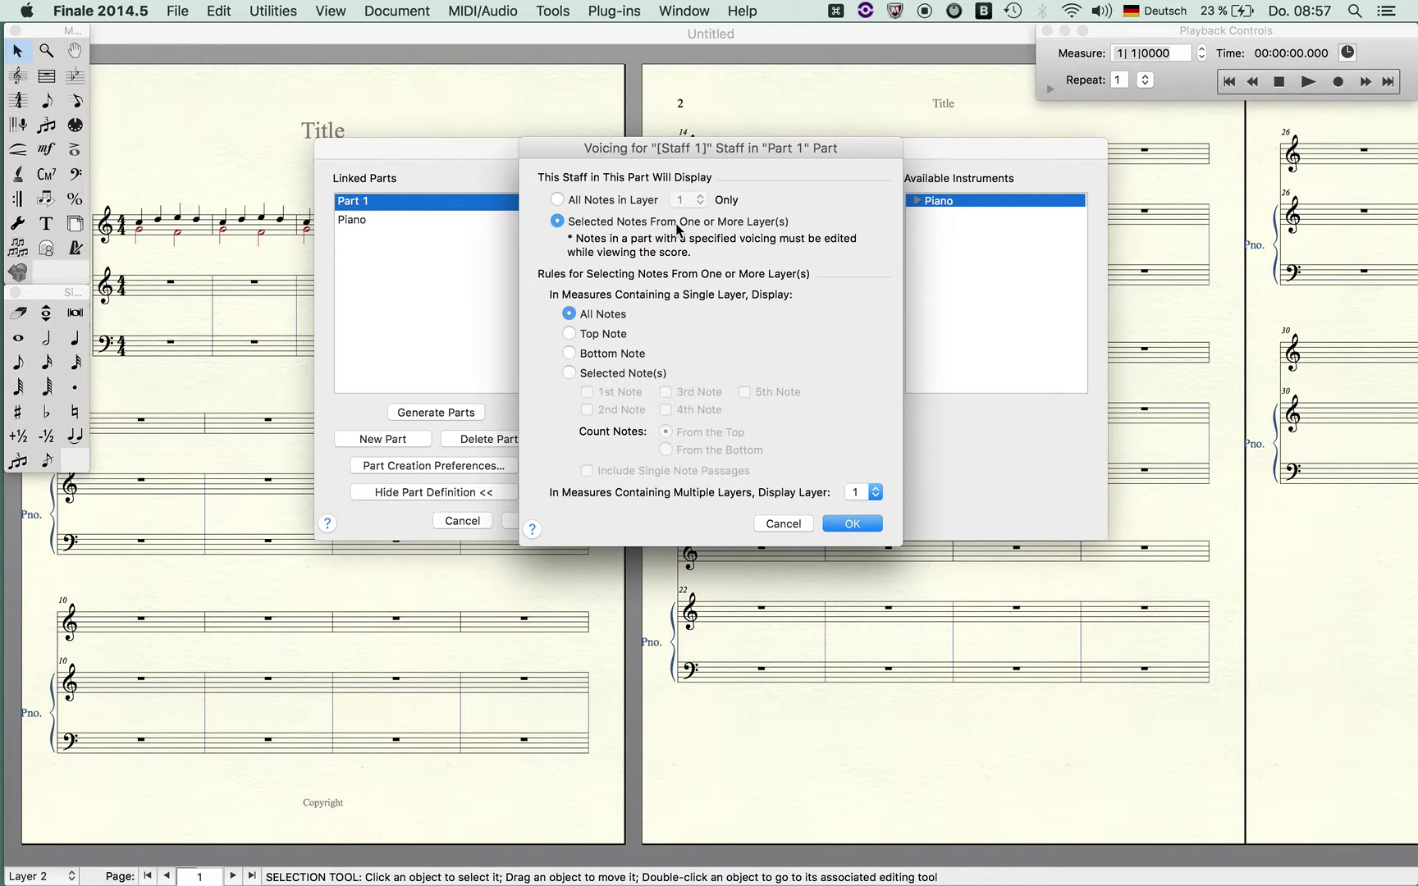
click(601, 376)
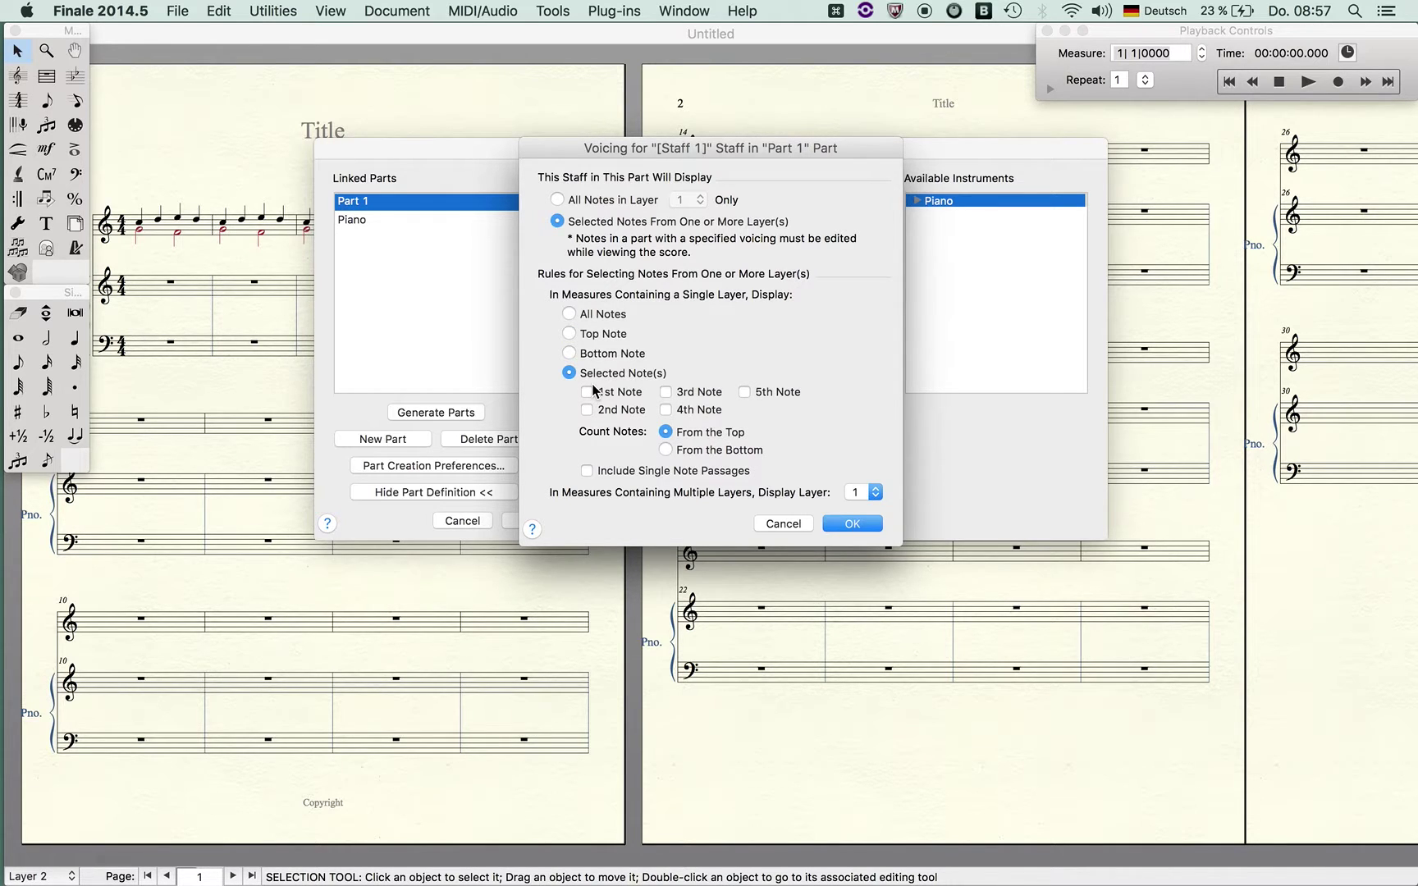
click(784, 525)
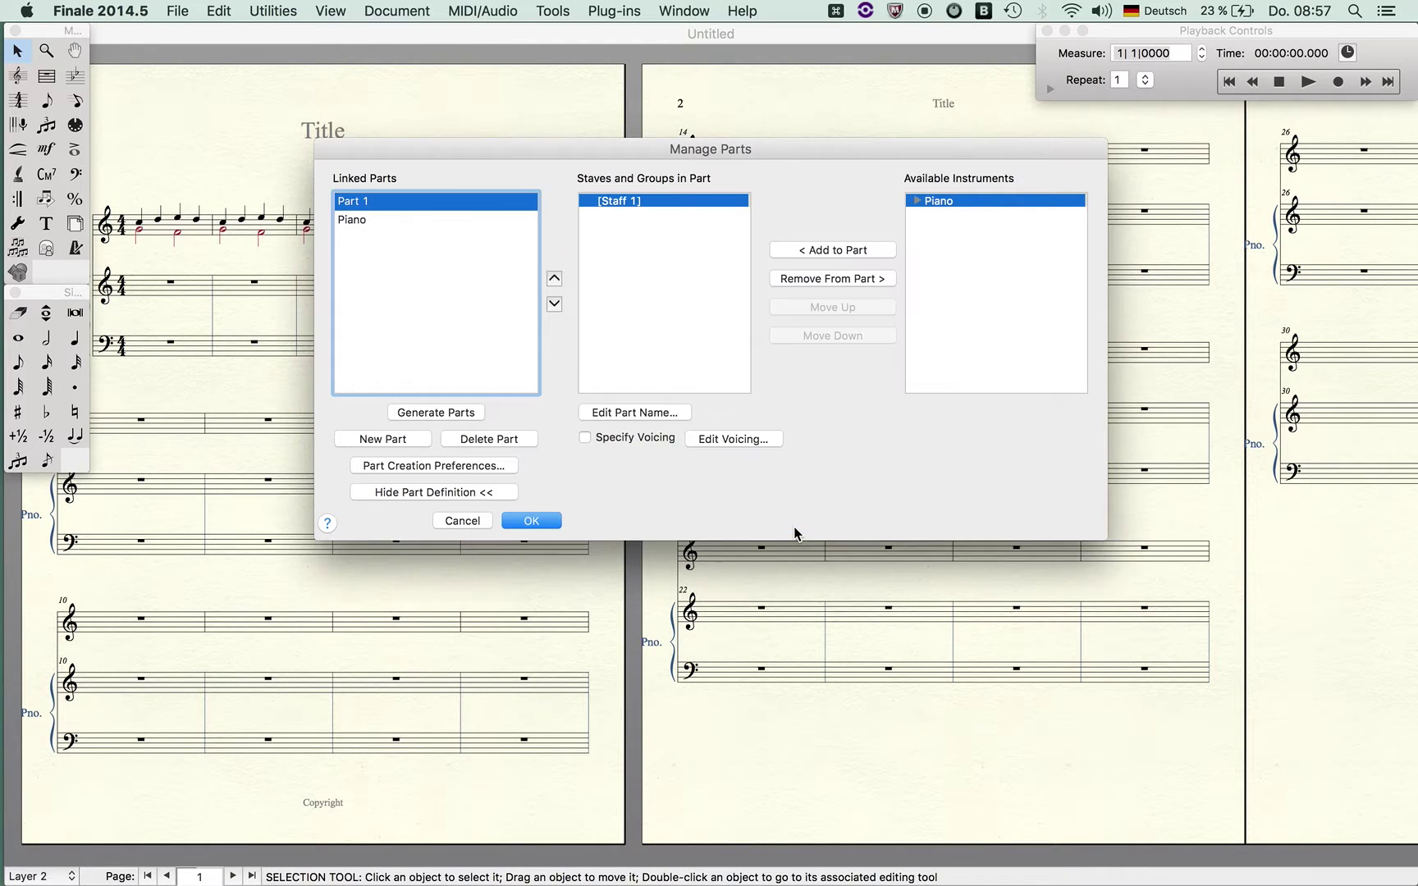
Close Manage Parts and the score's Page Format dialog without changes.
click(462, 521)
click(416, 8)
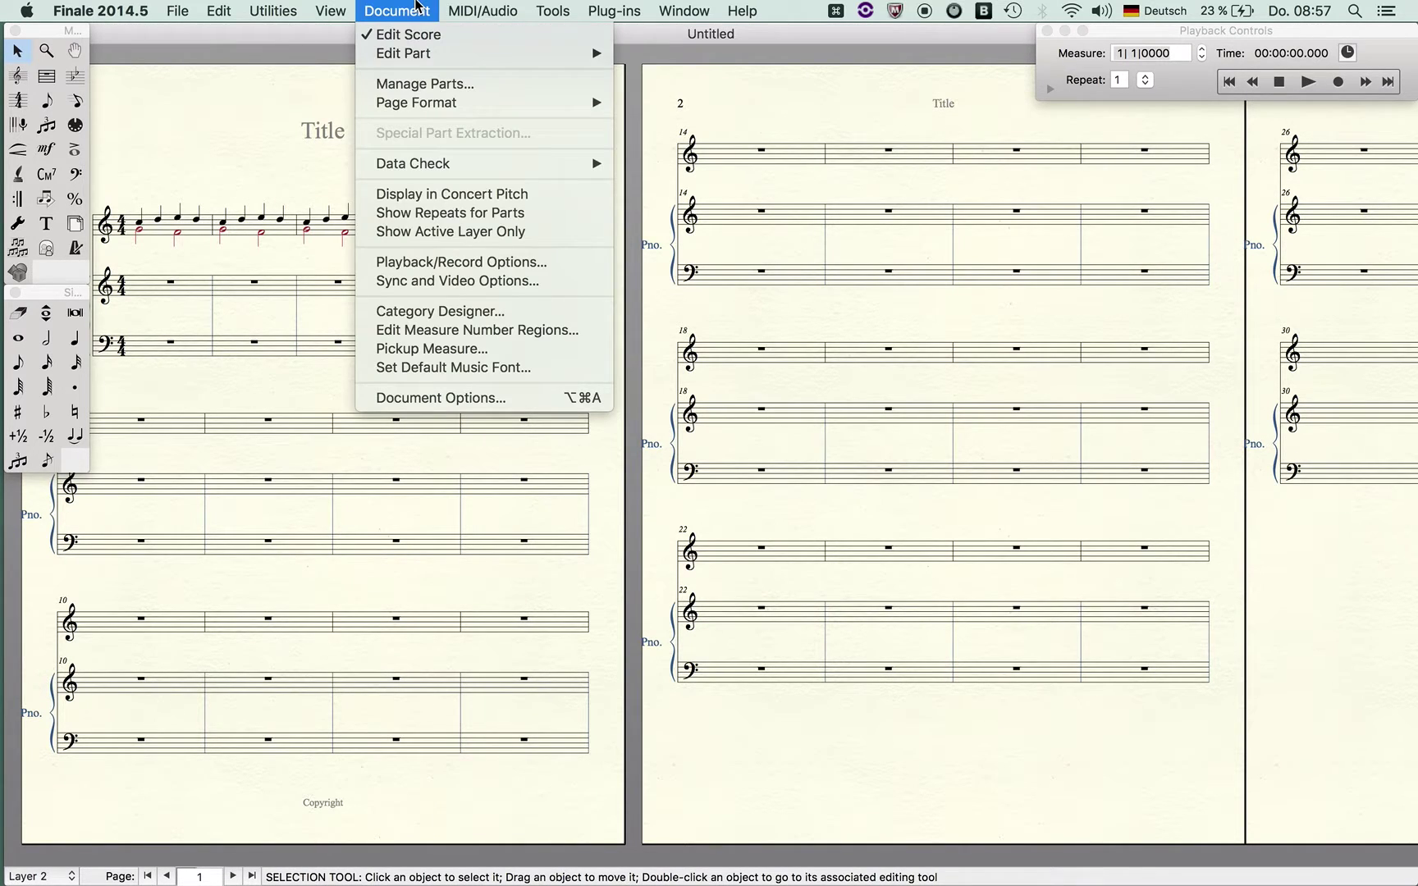
mouse_move(422, 108)
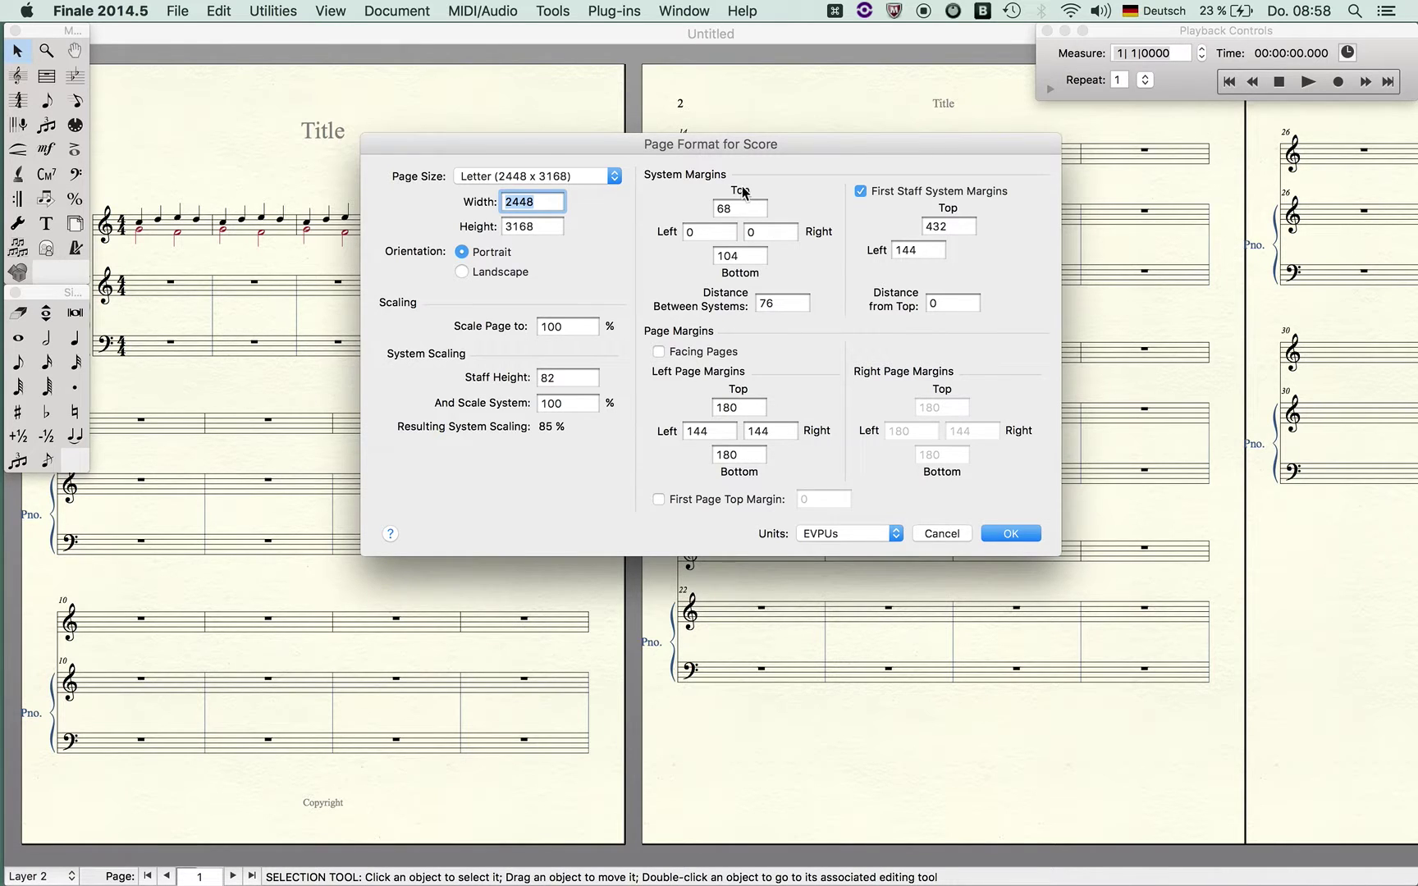
click(947, 532)
Open and cancel Part Creation Preferences and Page Format for Parts, closing Manage Parts unchanged.
click(480, 11)
mouse_move(397, 10)
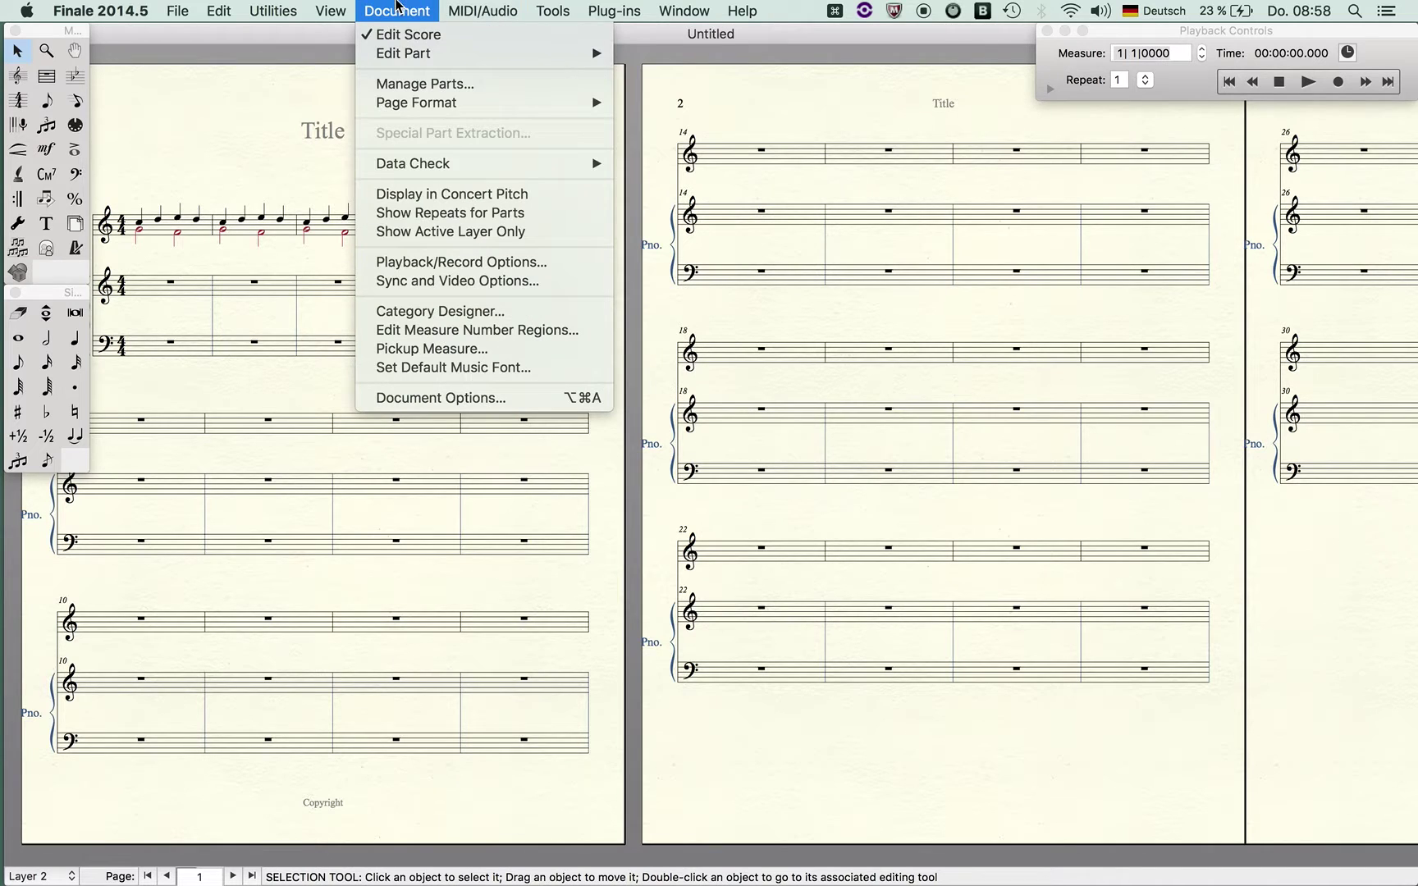
click(412, 83)
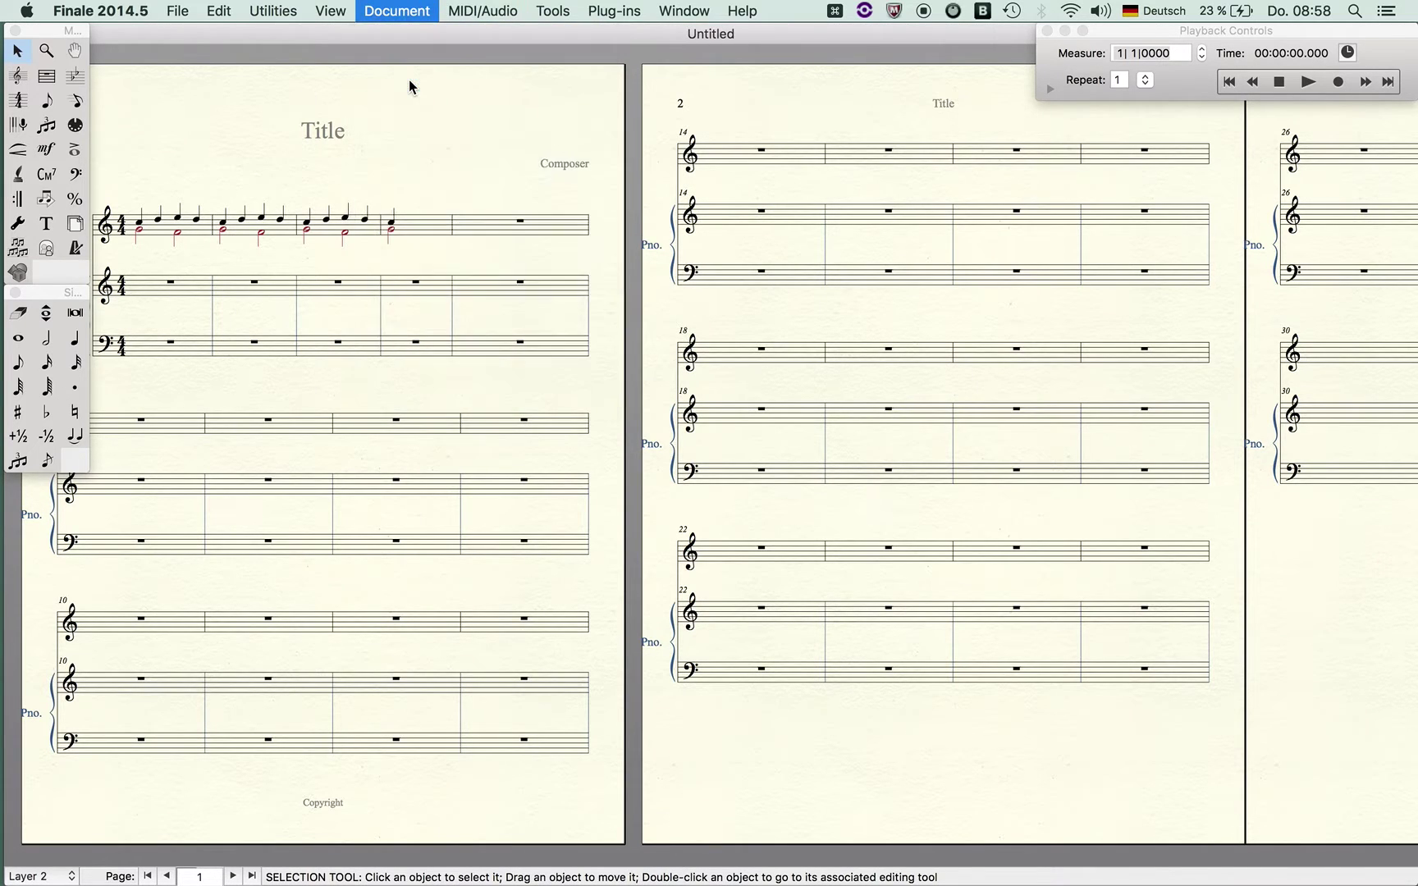
click(465, 466)
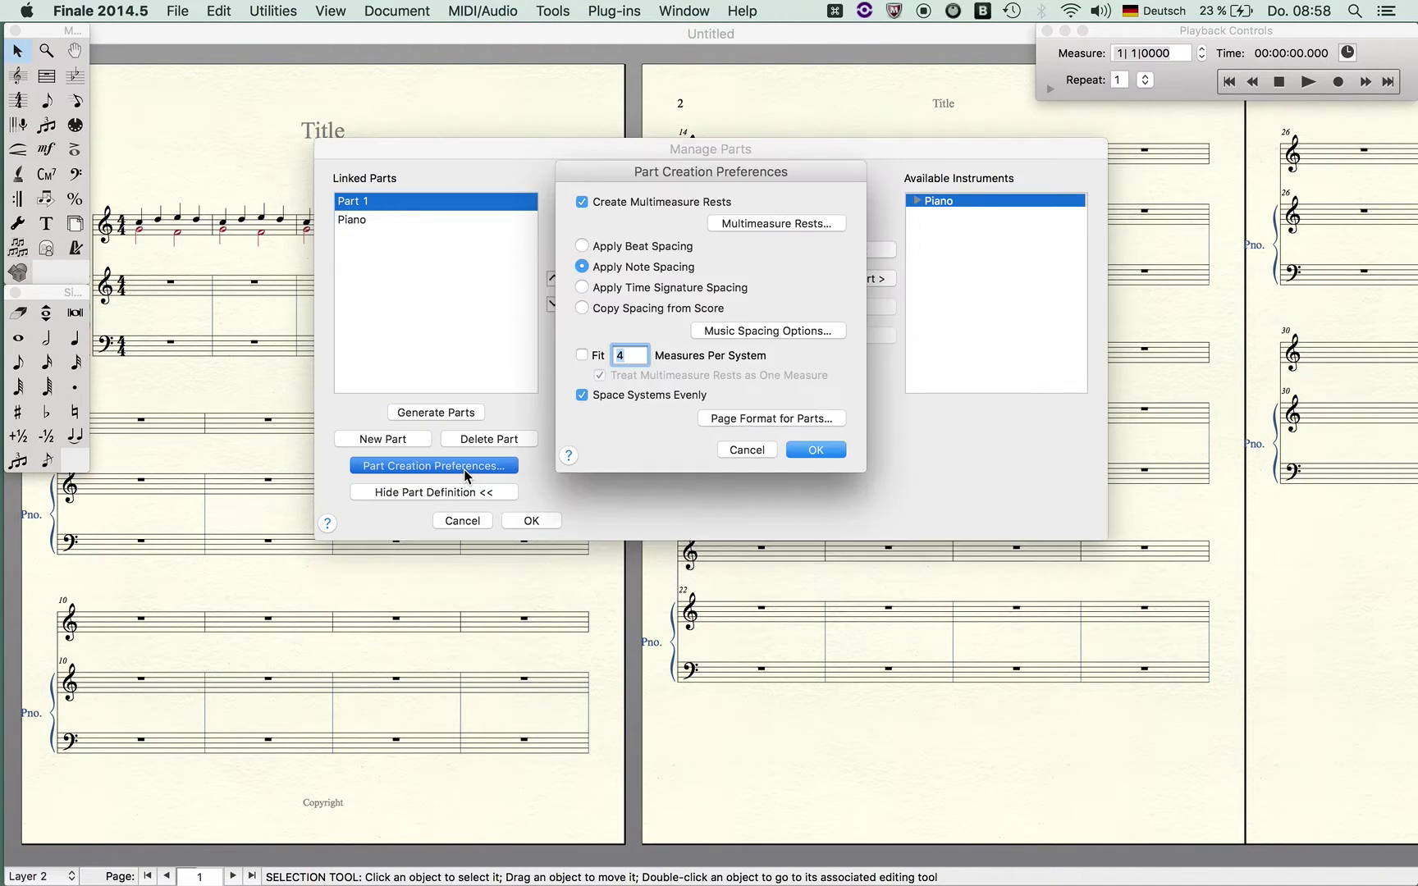
click(788, 418)
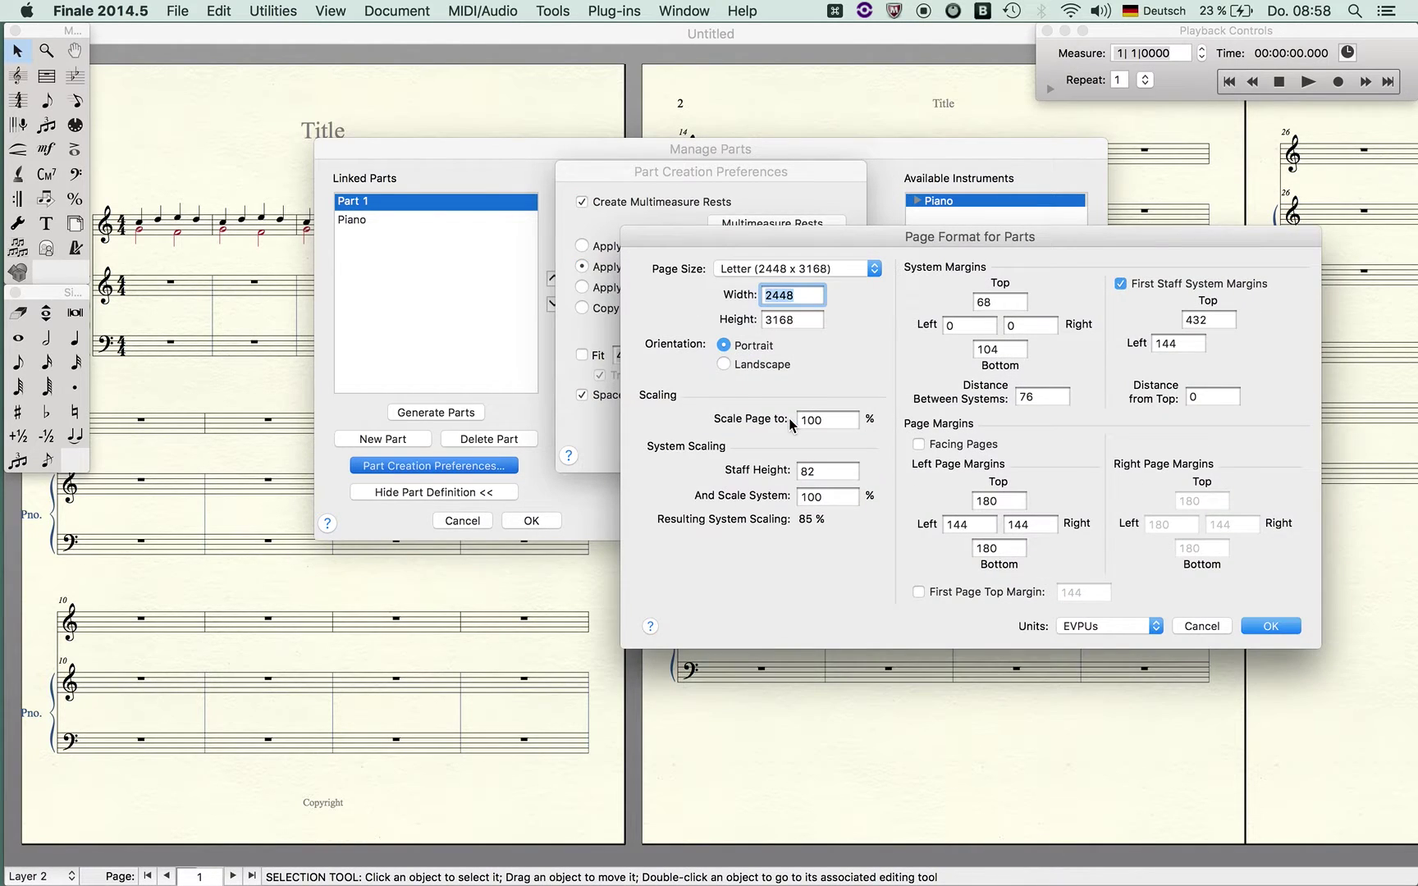
click(1196, 631)
click(757, 448)
click(462, 520)
click(370, 8)
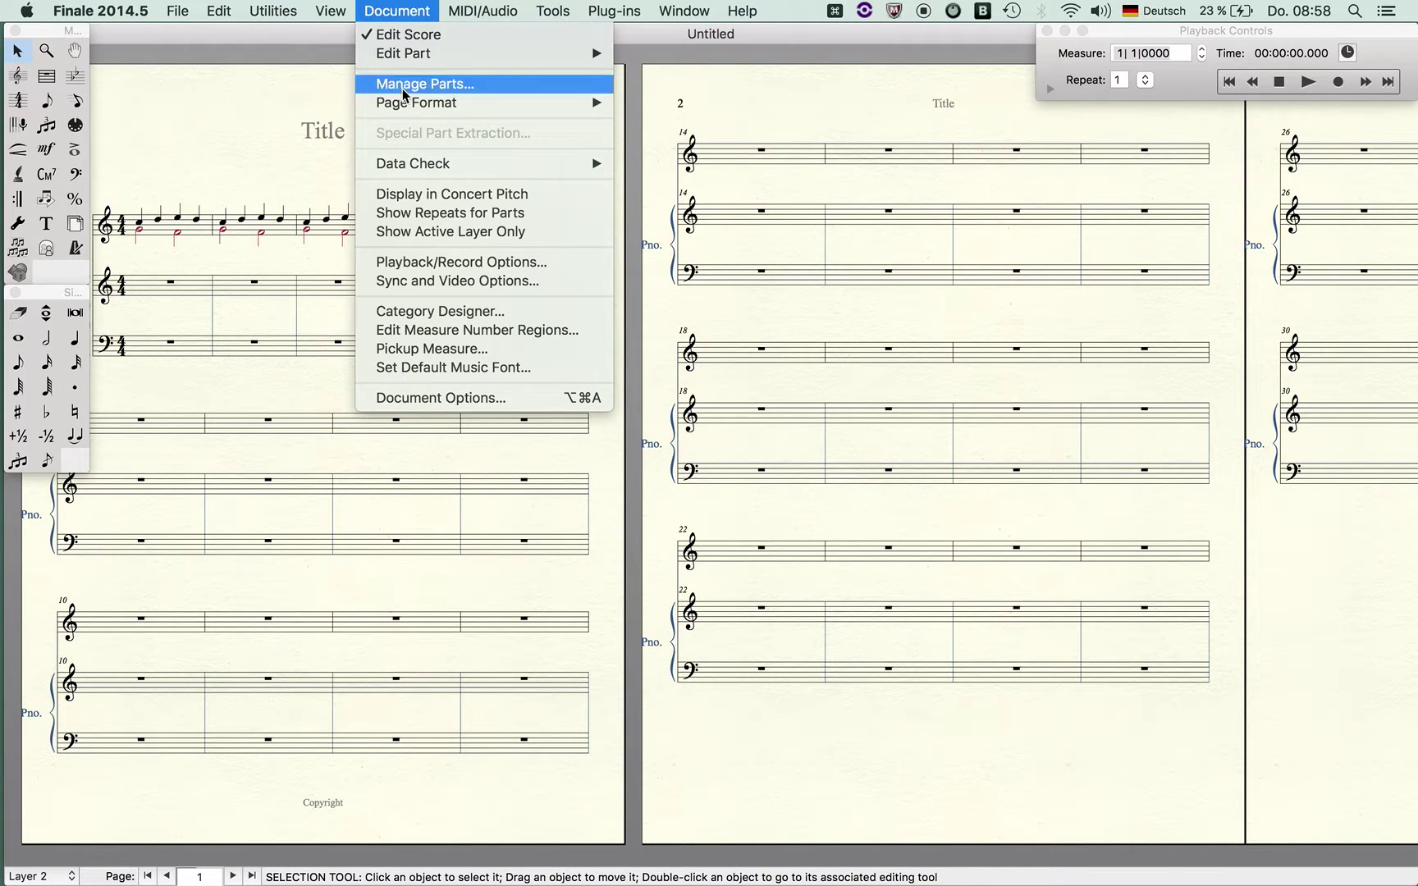
mouse_move(427, 164)
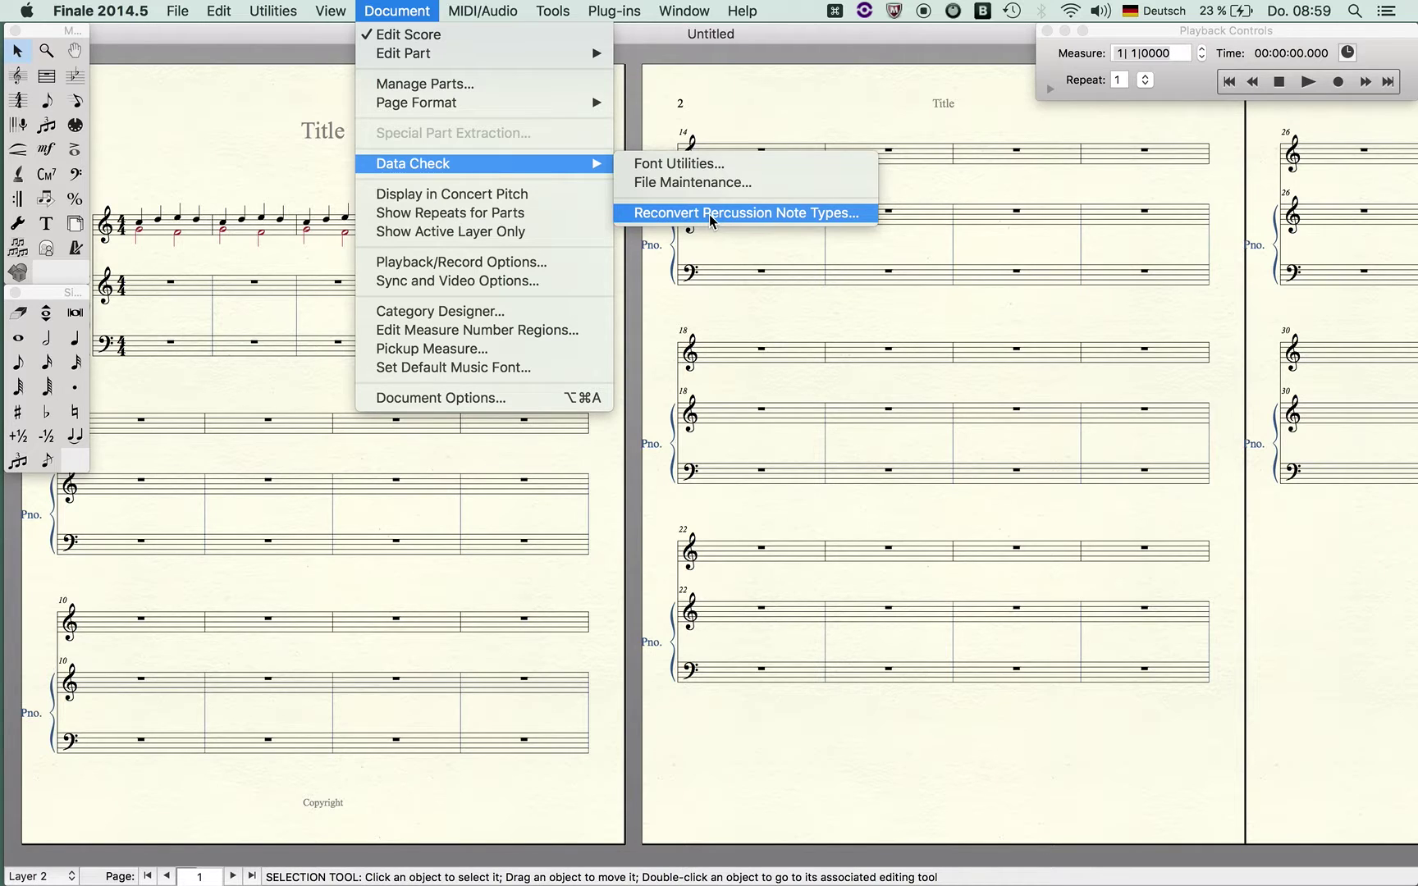
mouse_move(630, 10)
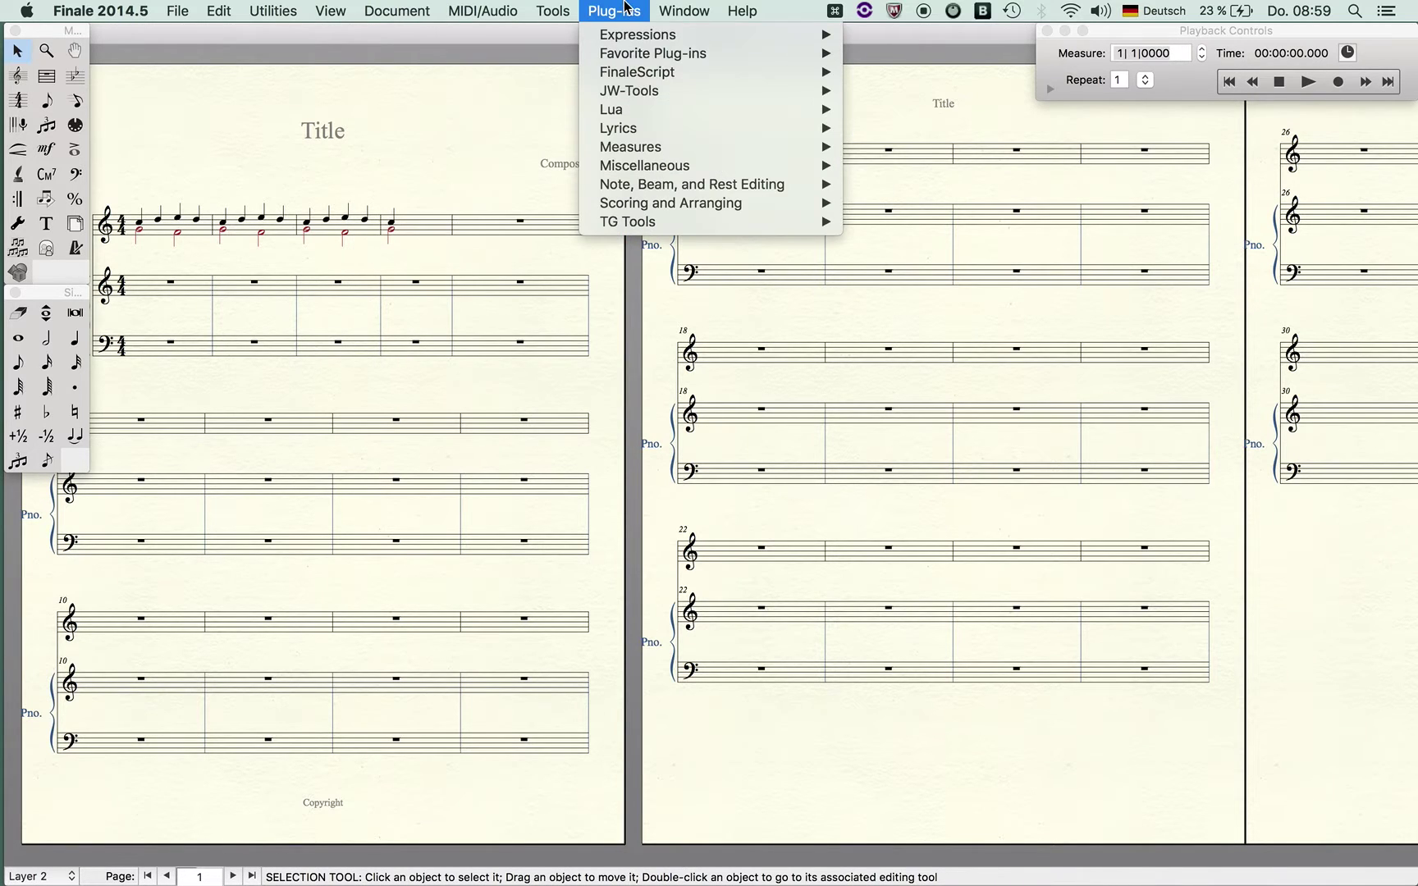
mouse_move(657, 96)
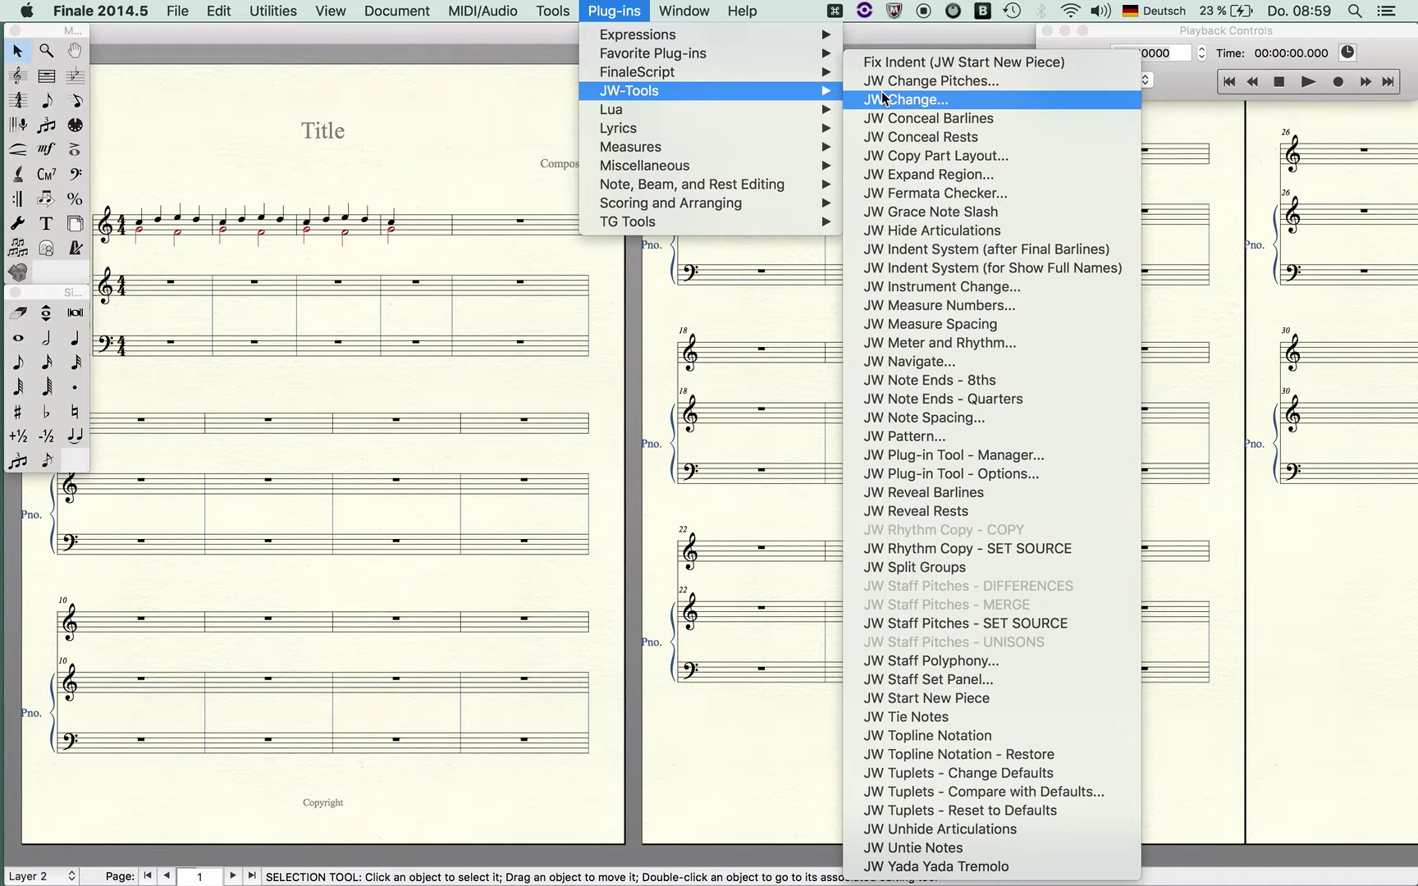
mouse_move(397, 10)
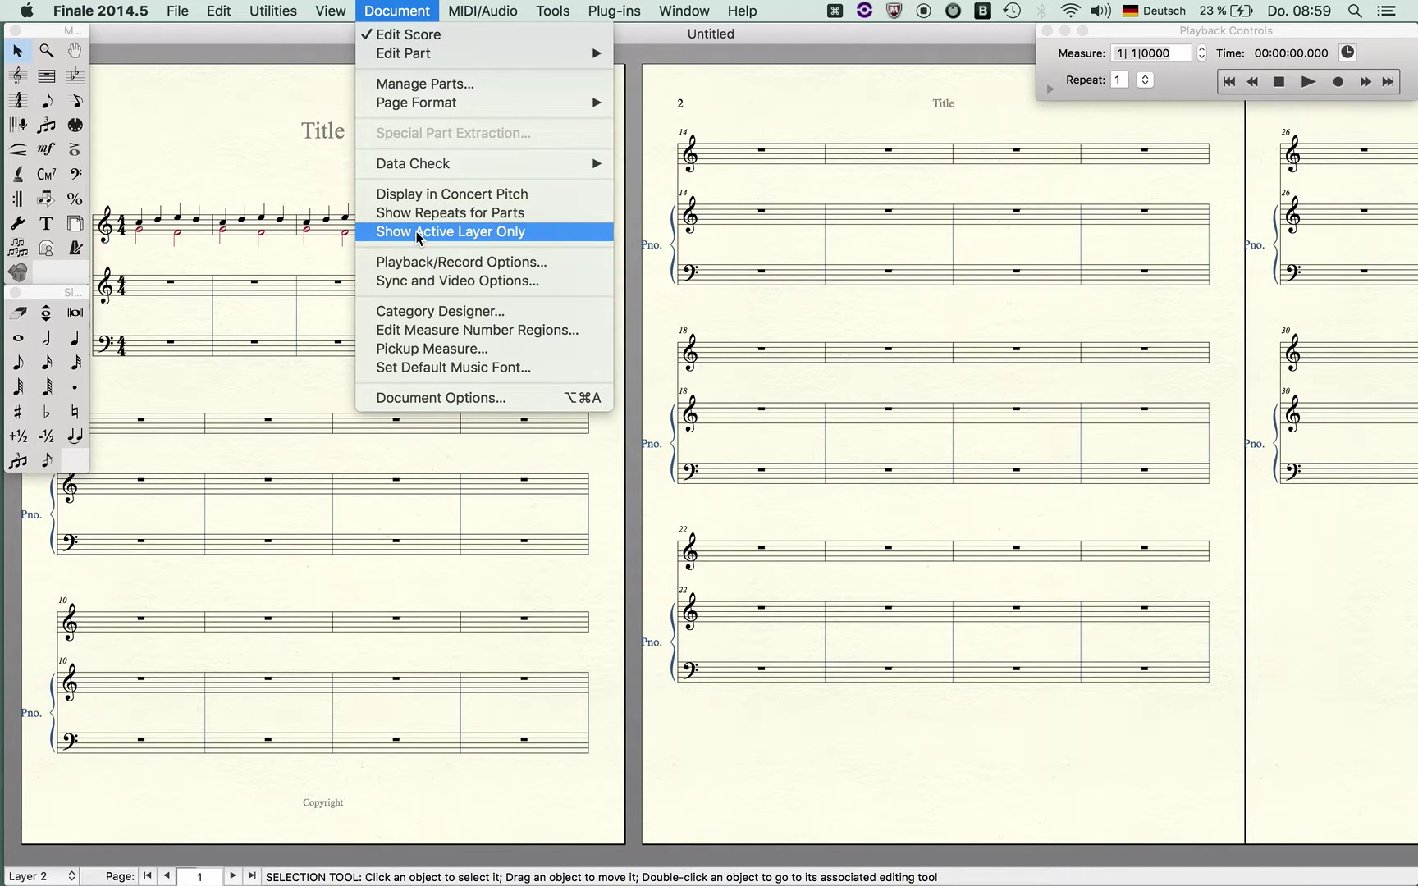
With the Measure tool, copy the top staff's half-note measures onto the piano's treble staff.
click(256, 148)
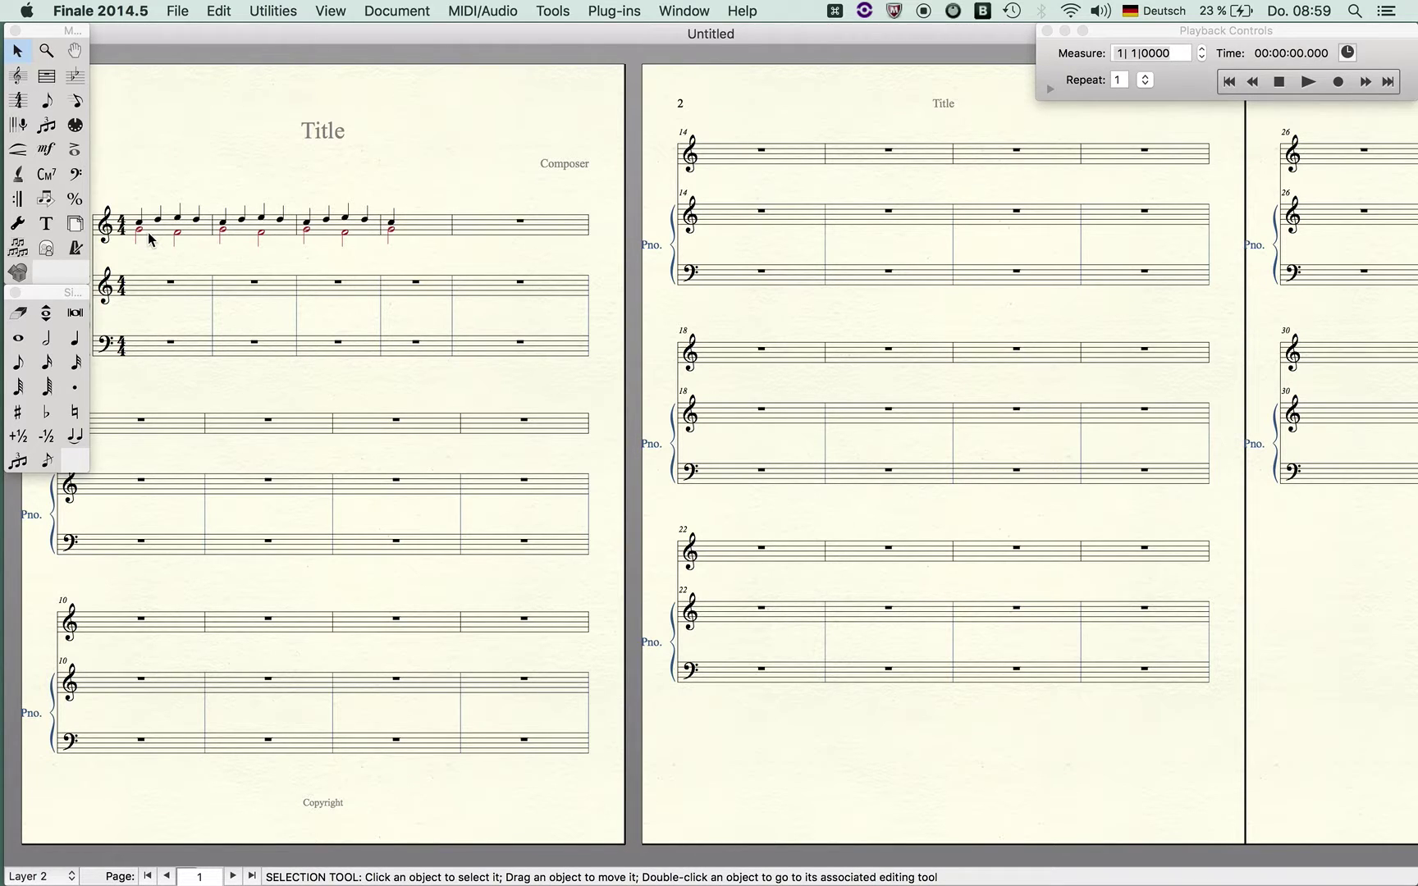
click(372, 7)
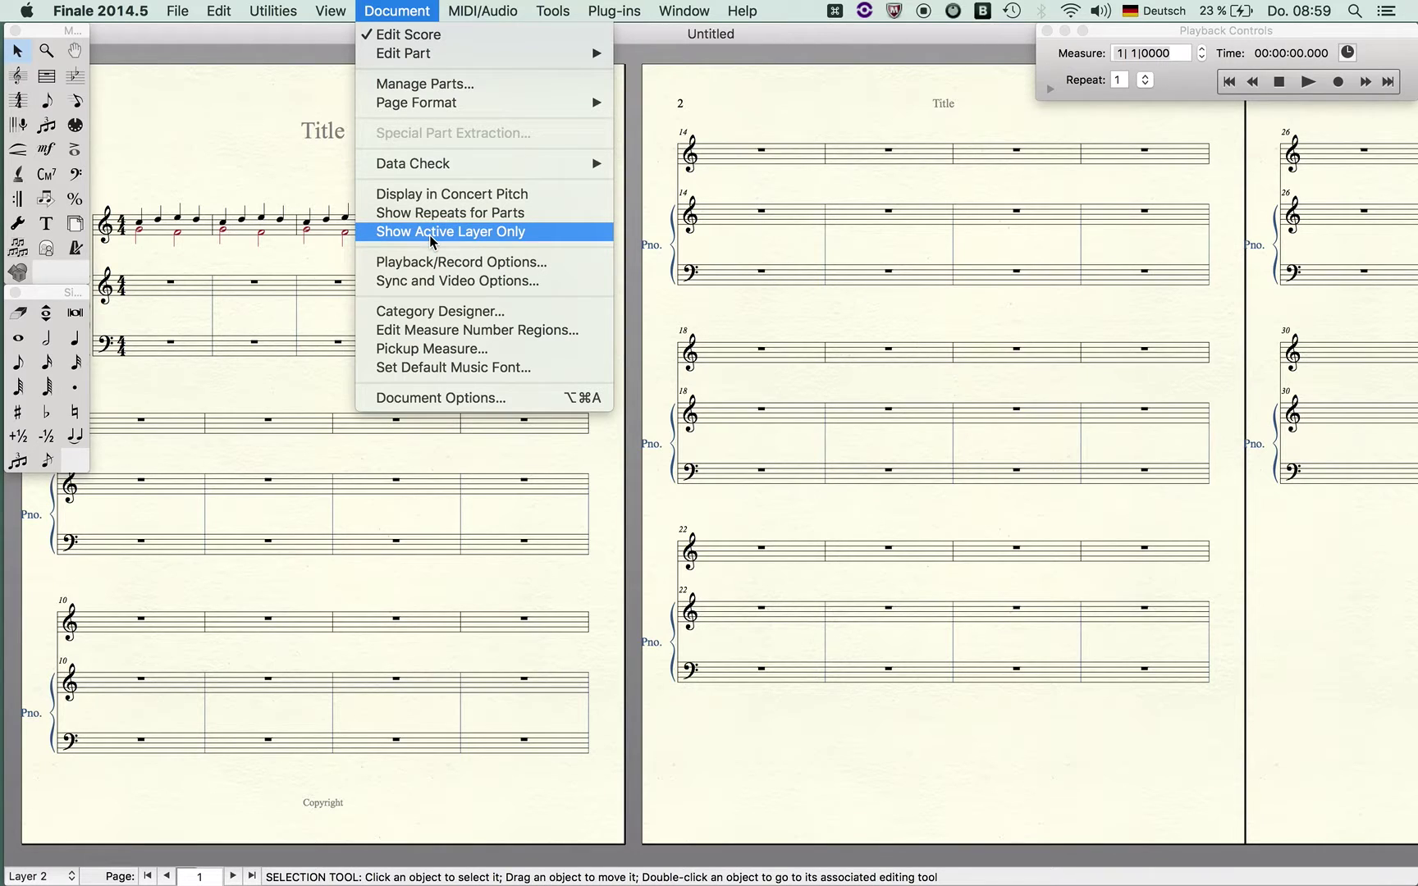
click(312, 274)
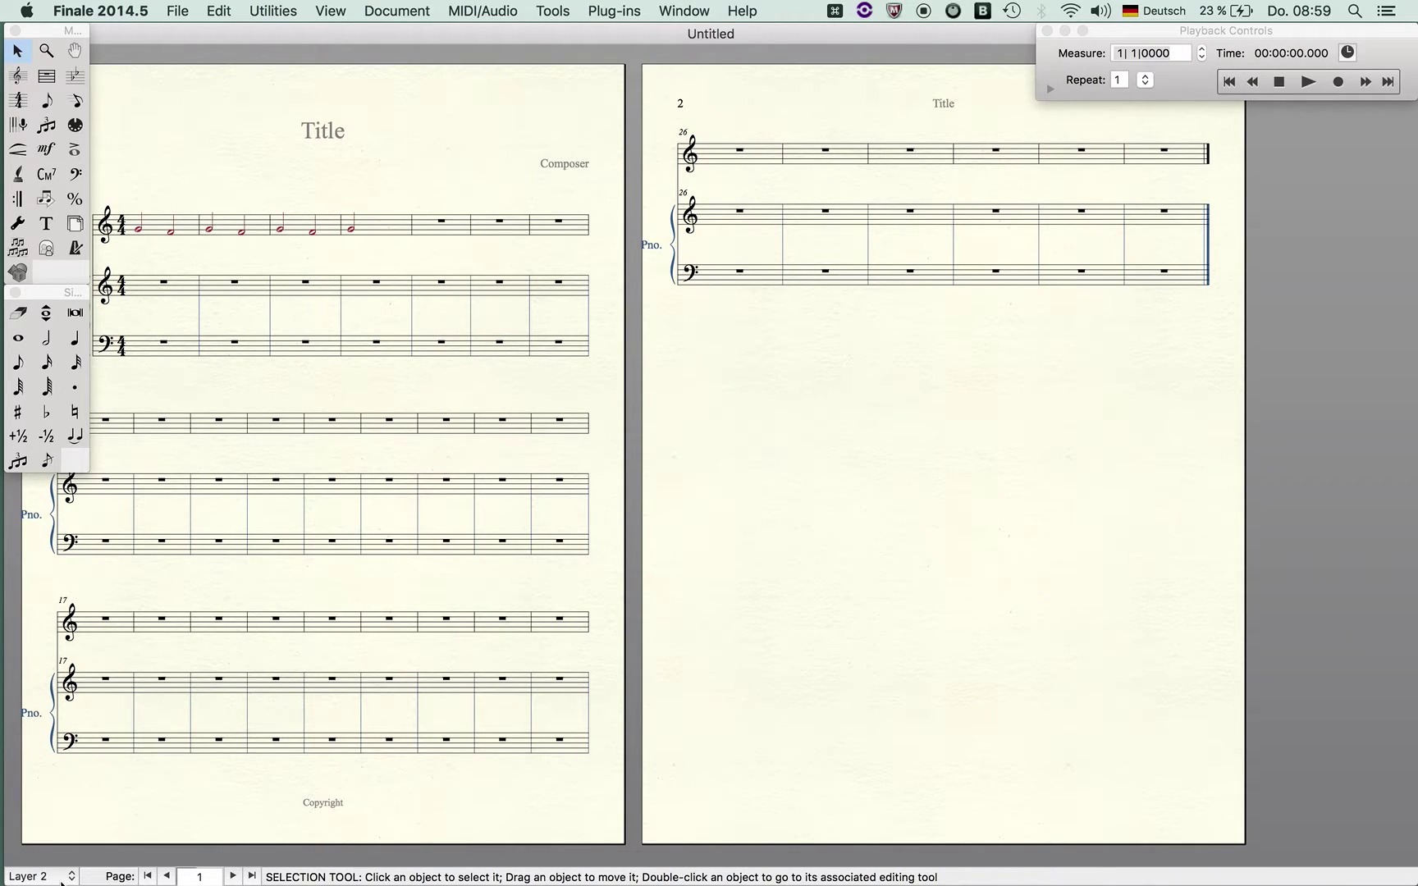
click(45, 78)
drag(183, 232, 172, 292)
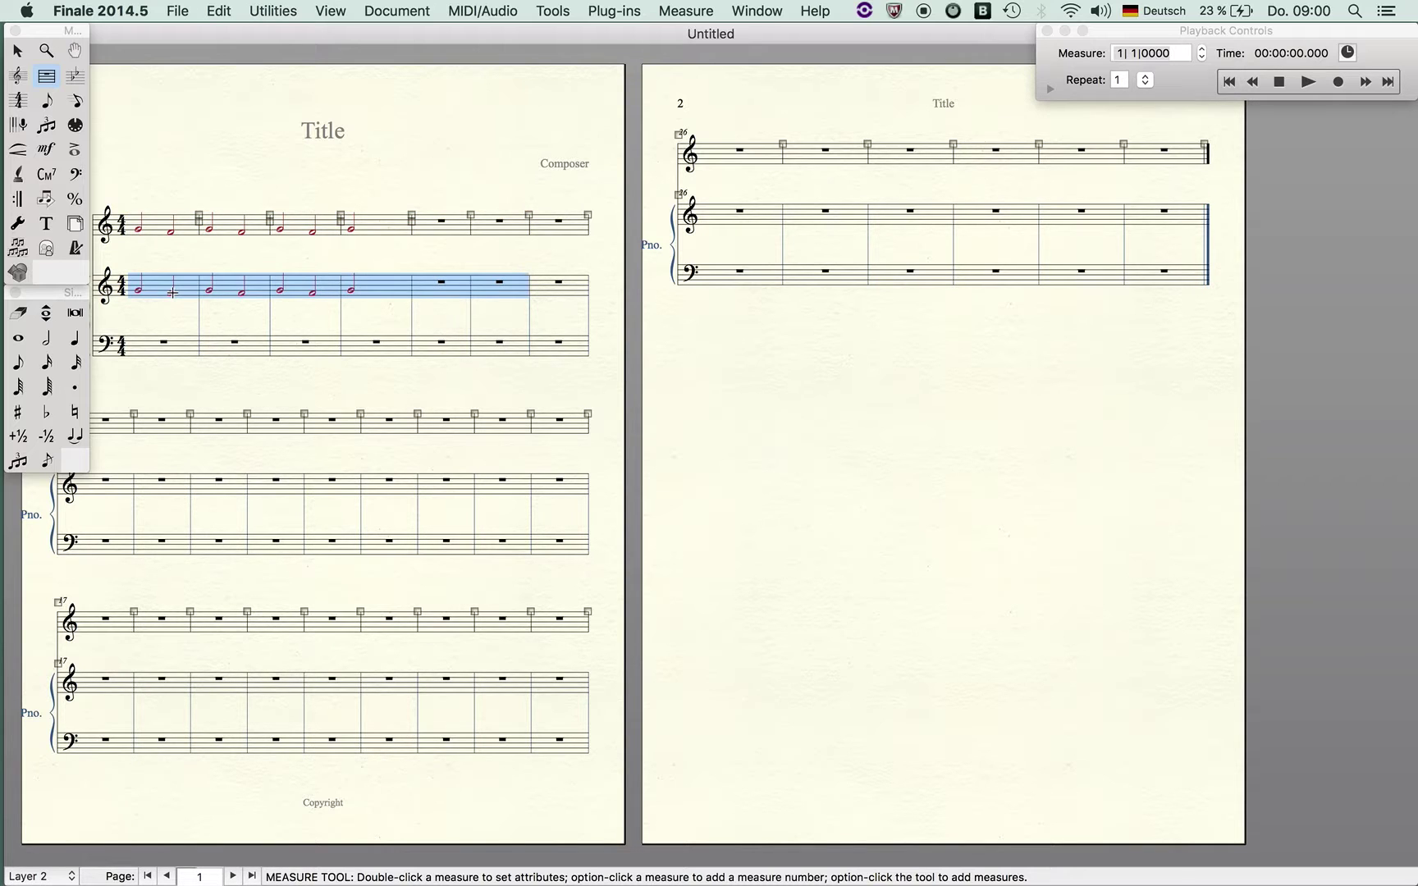
click(379, 10)
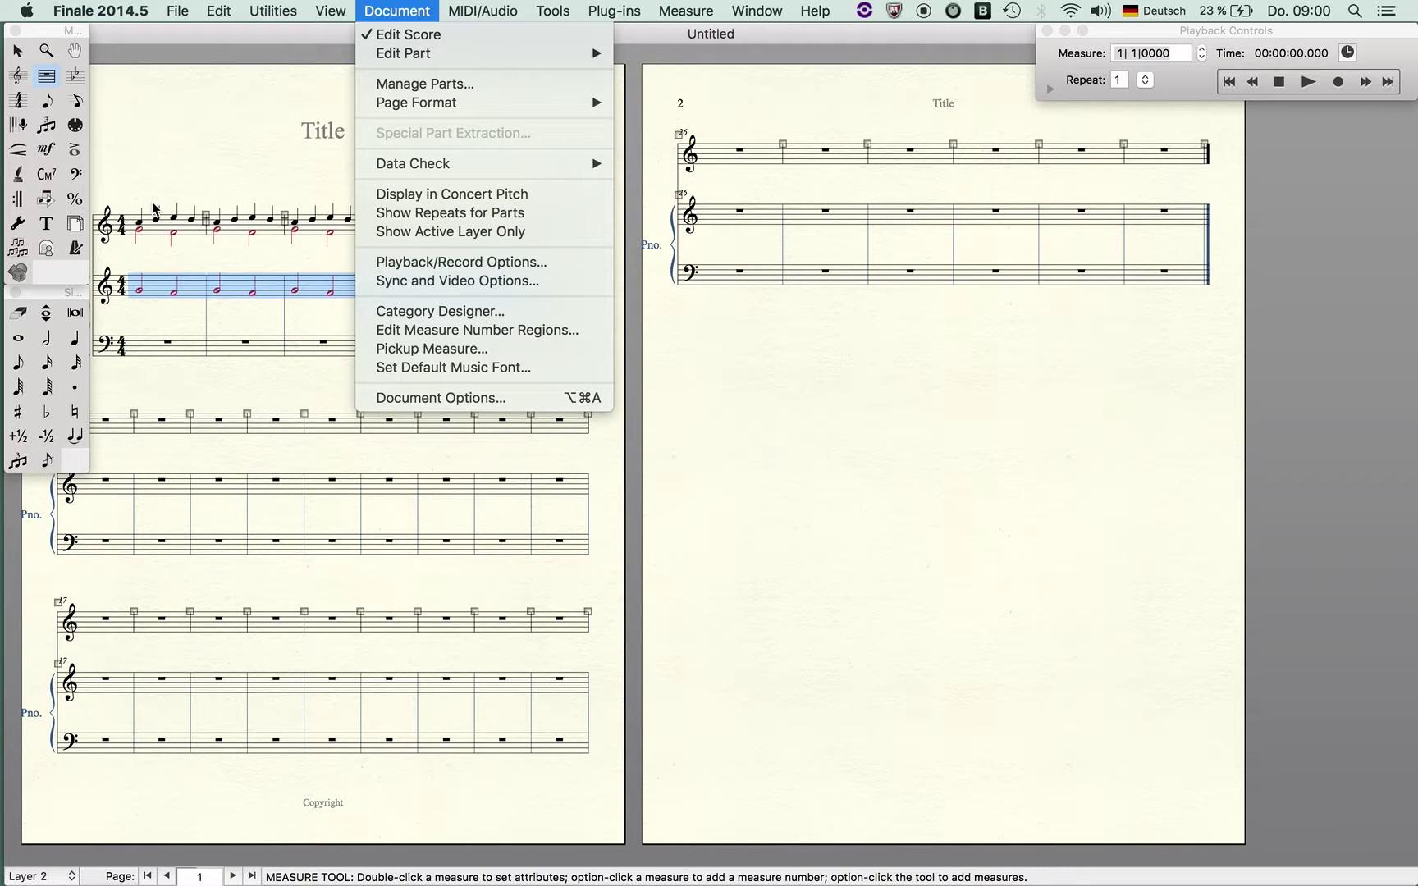
click(458, 262)
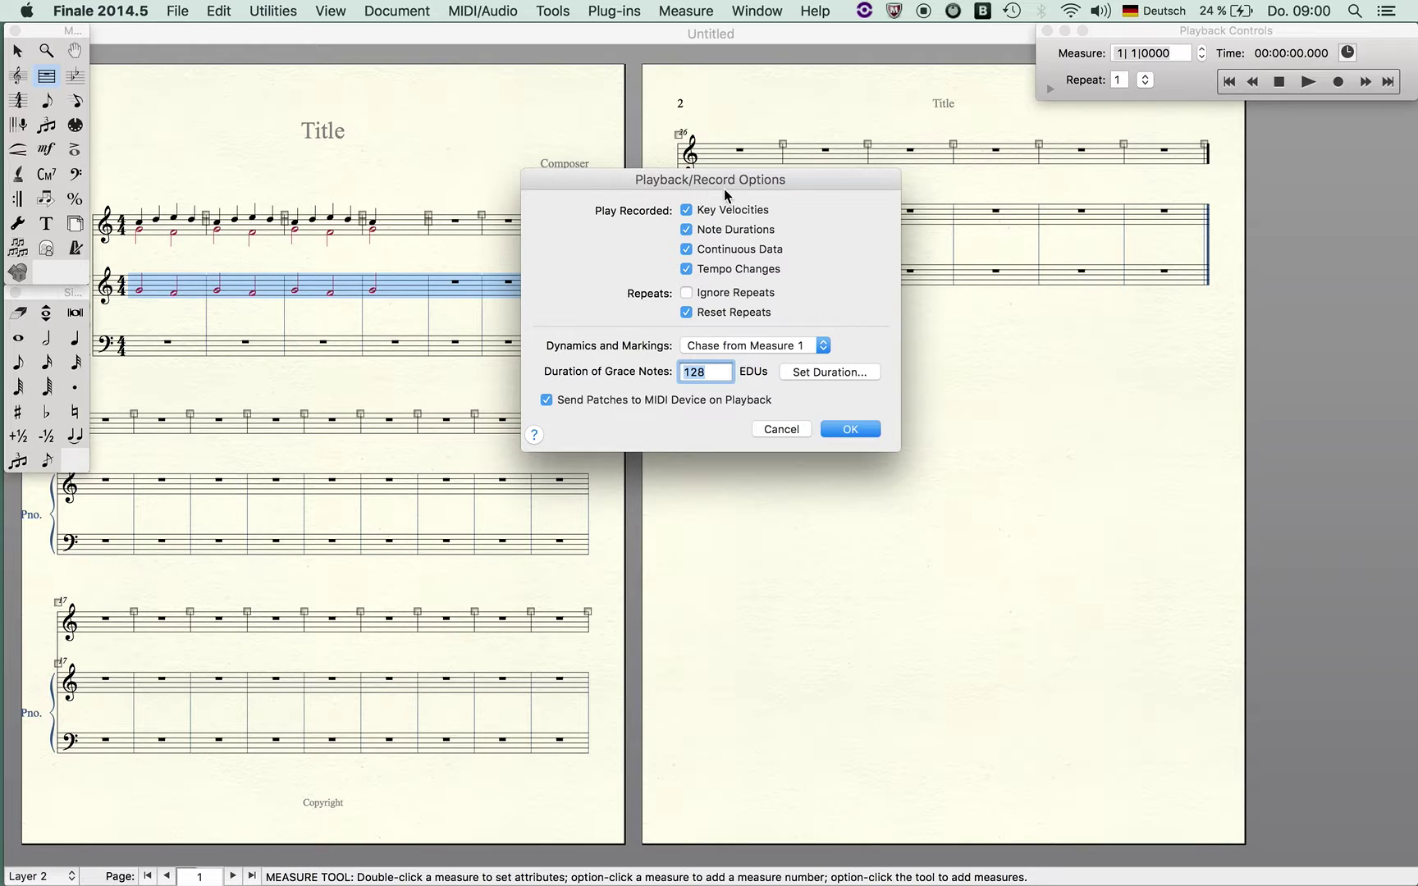
click(777, 431)
click(331, 10)
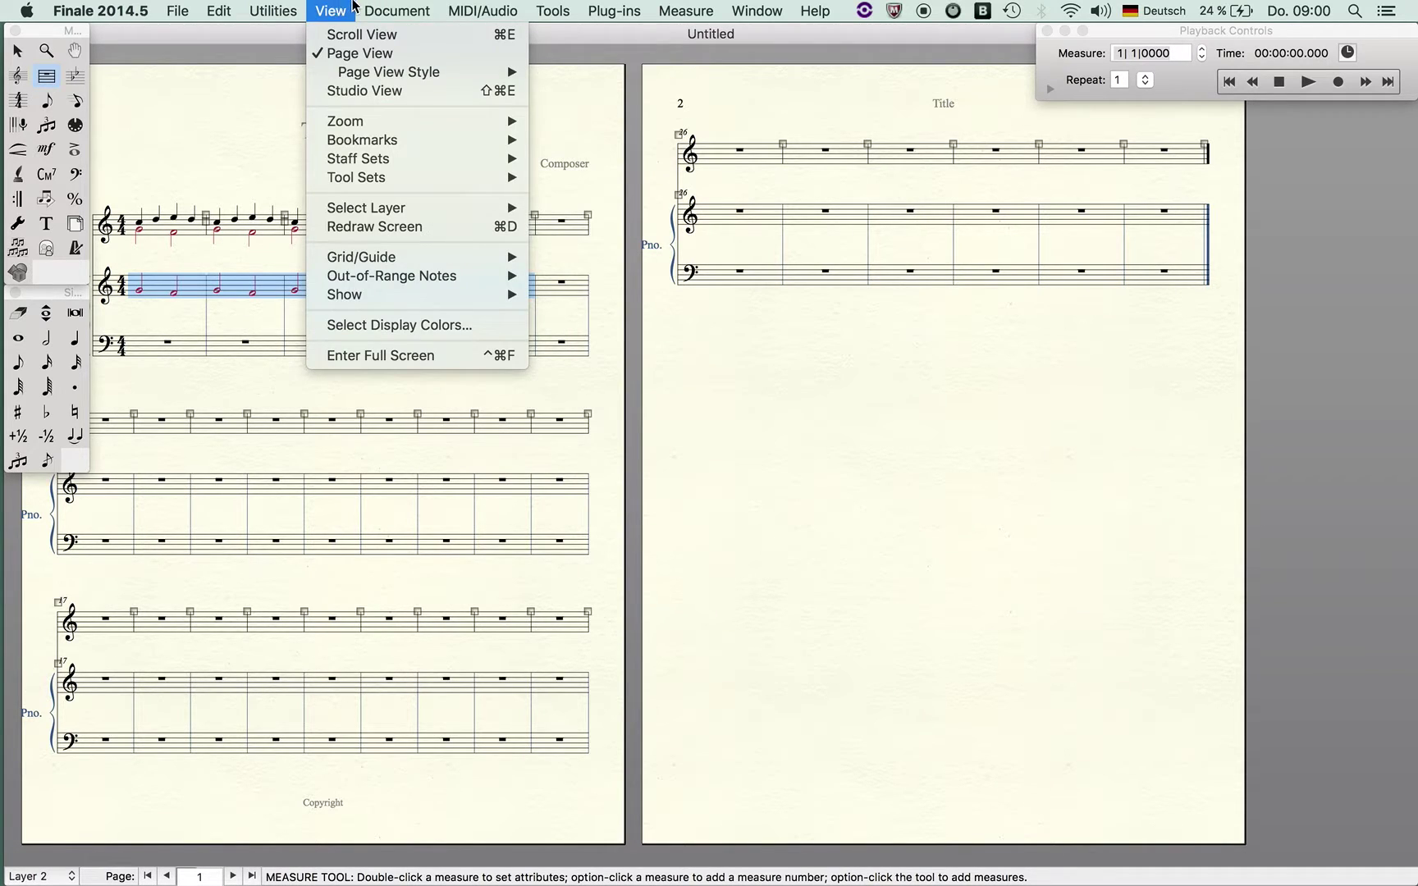
mouse_move(373, 6)
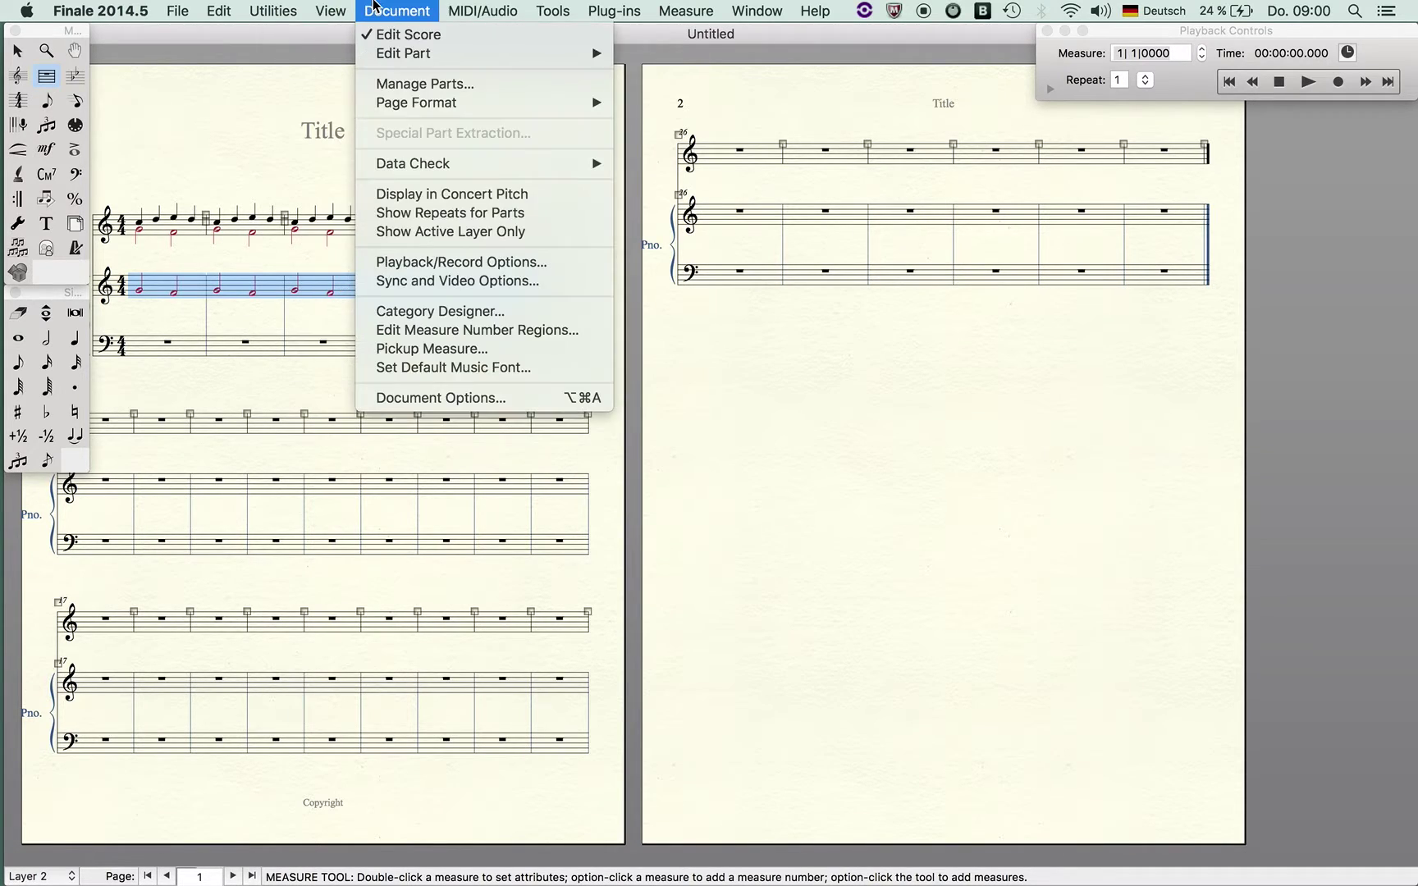
Review Tempo Marks' text font and Score List 1 settings in Category Designer, cancelling unchanged.
click(455, 312)
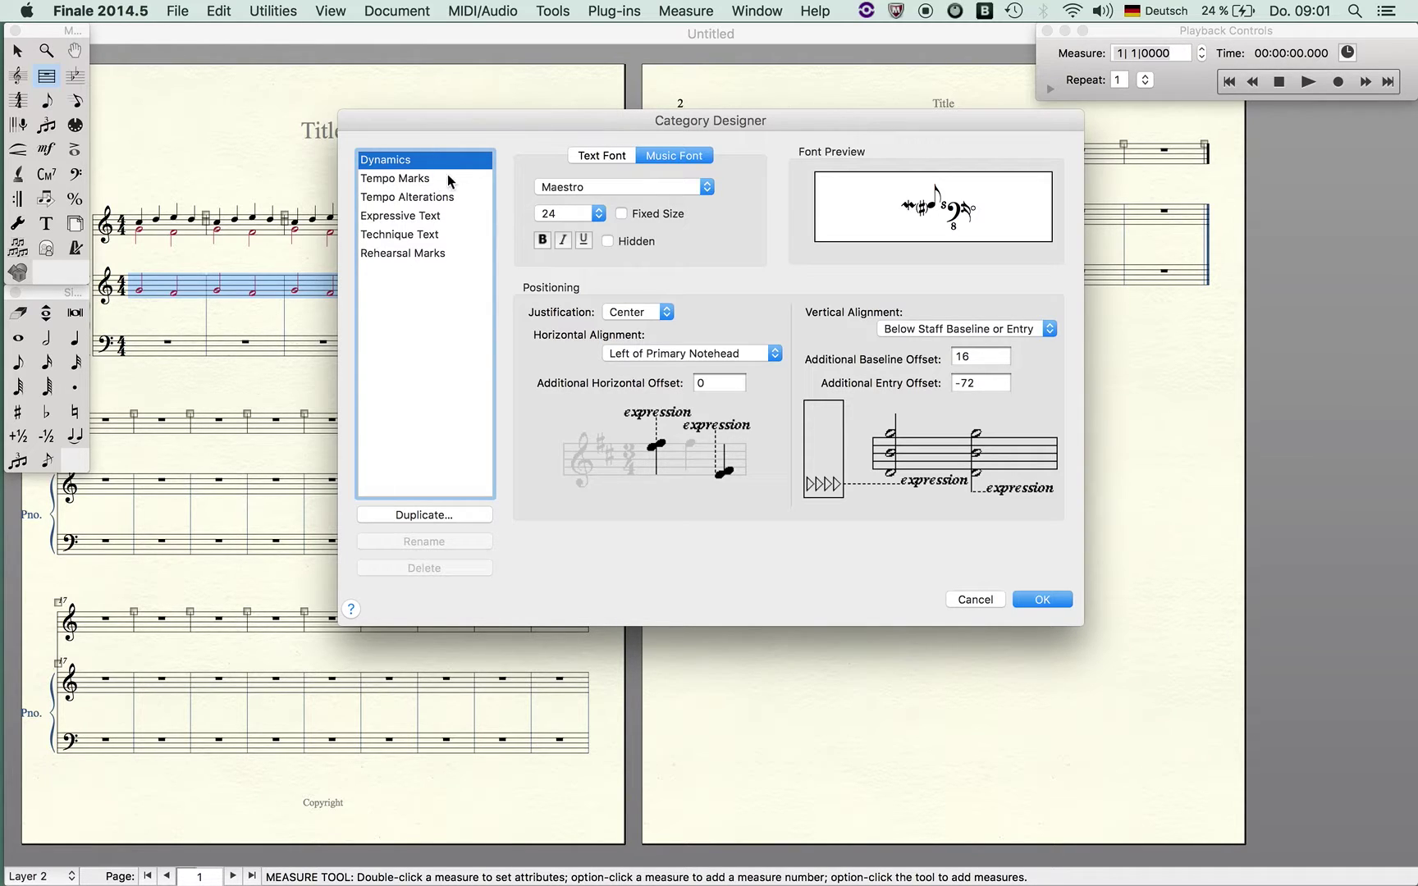
click(620, 155)
click(647, 156)
click(425, 182)
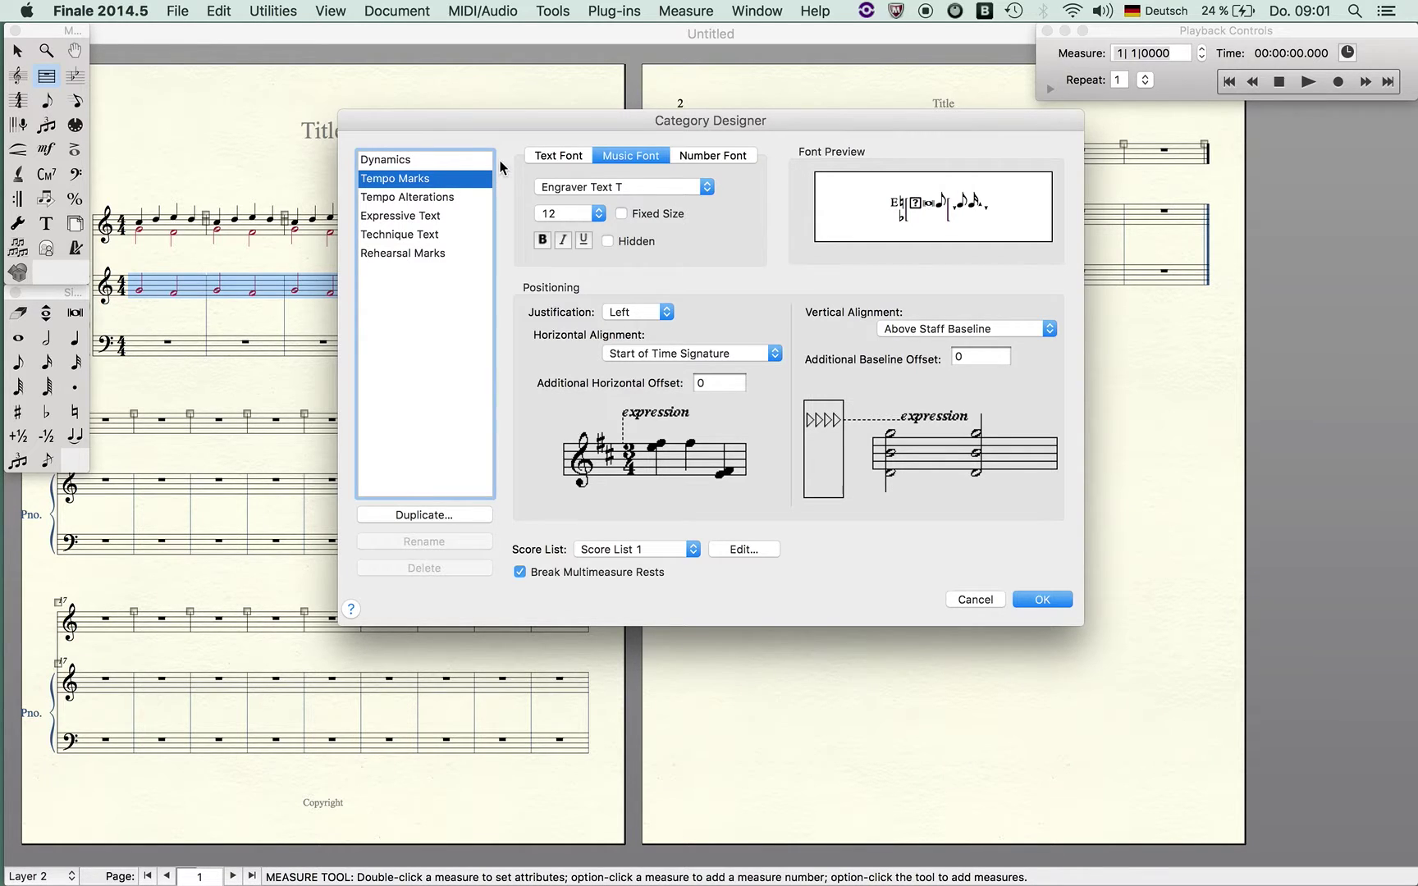
click(589, 156)
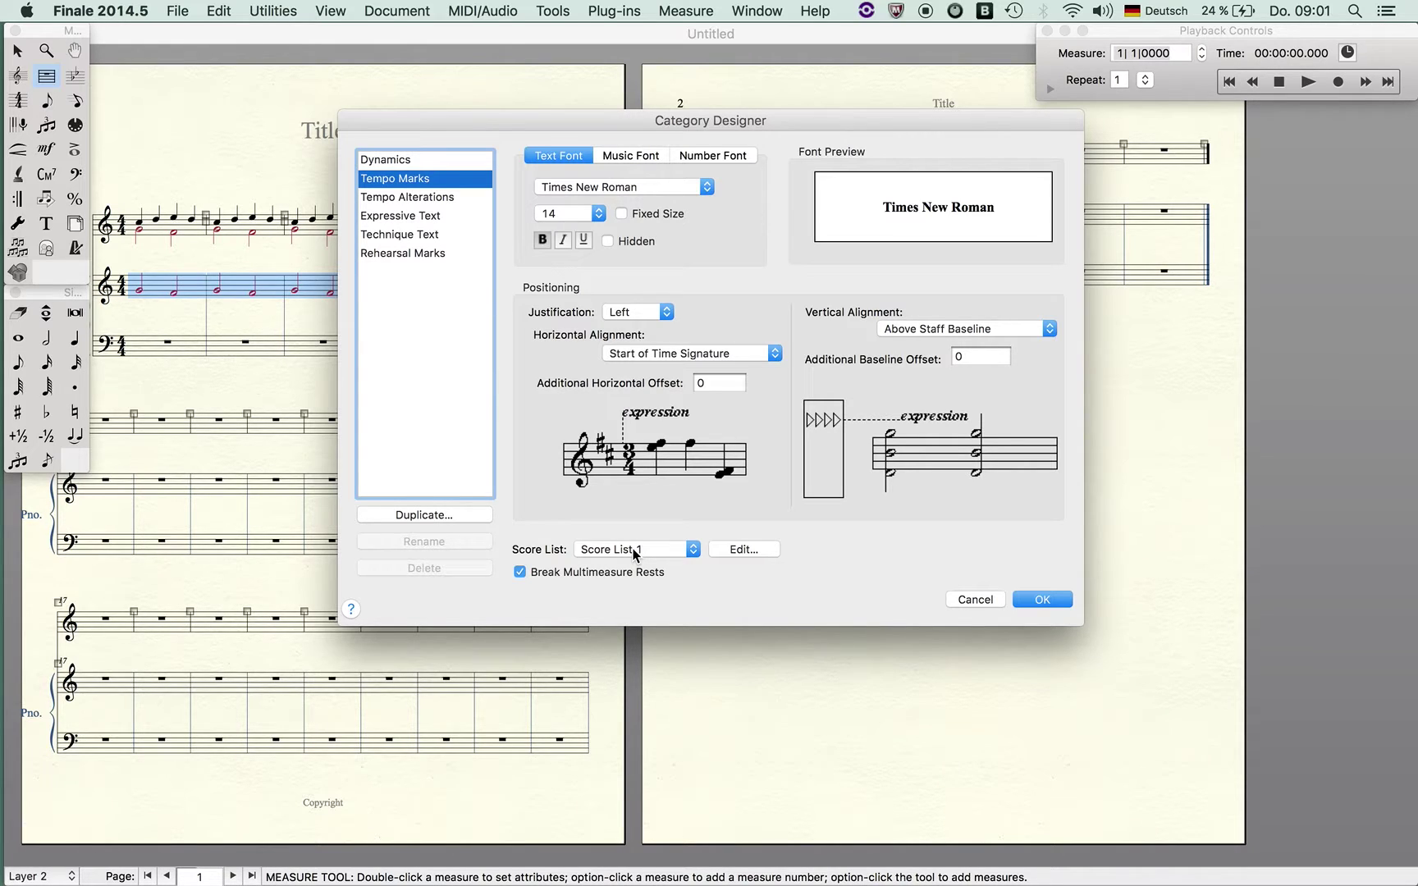
click(738, 550)
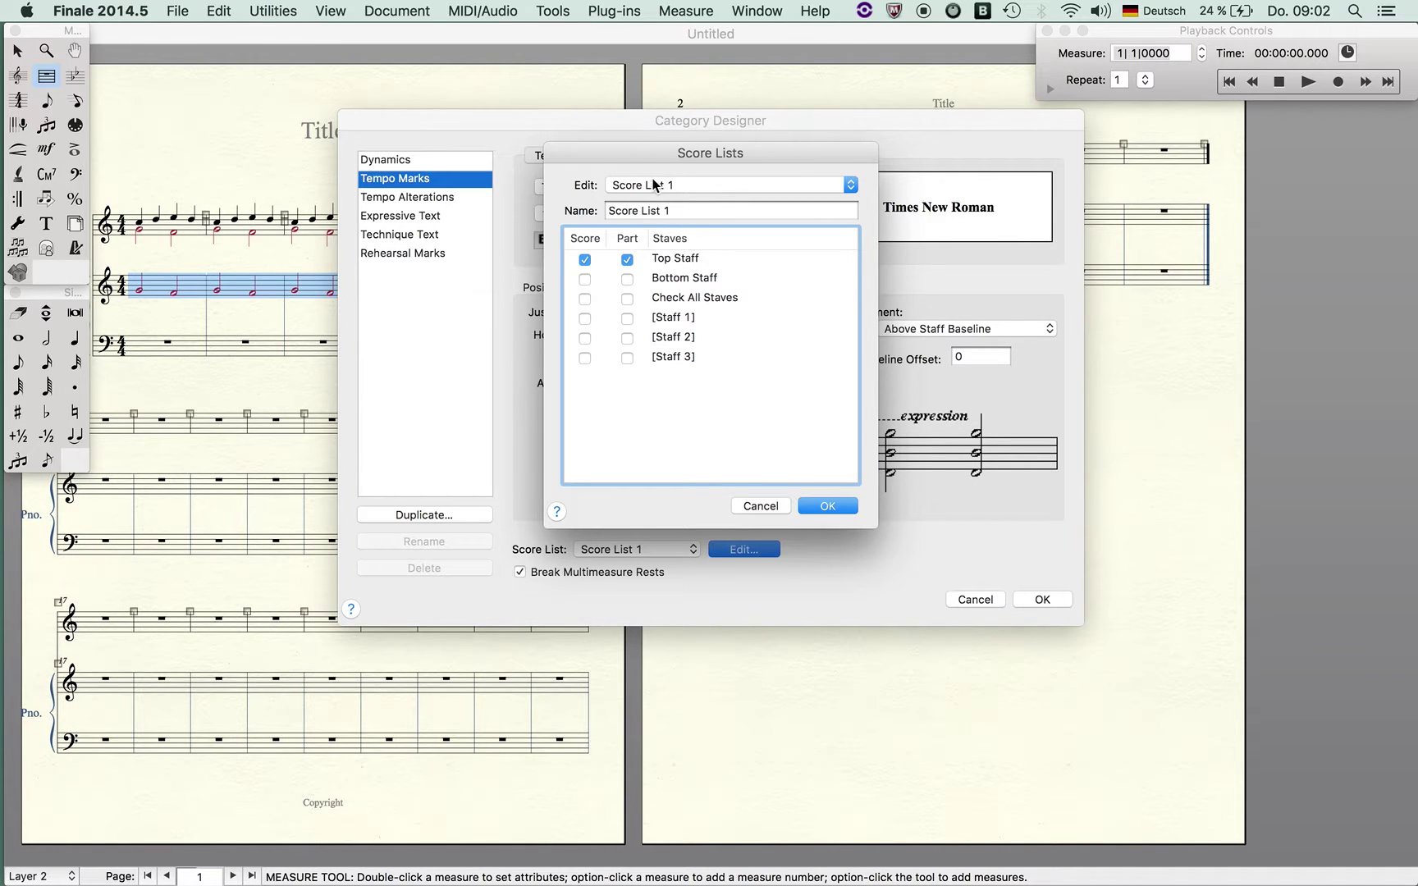
click(758, 506)
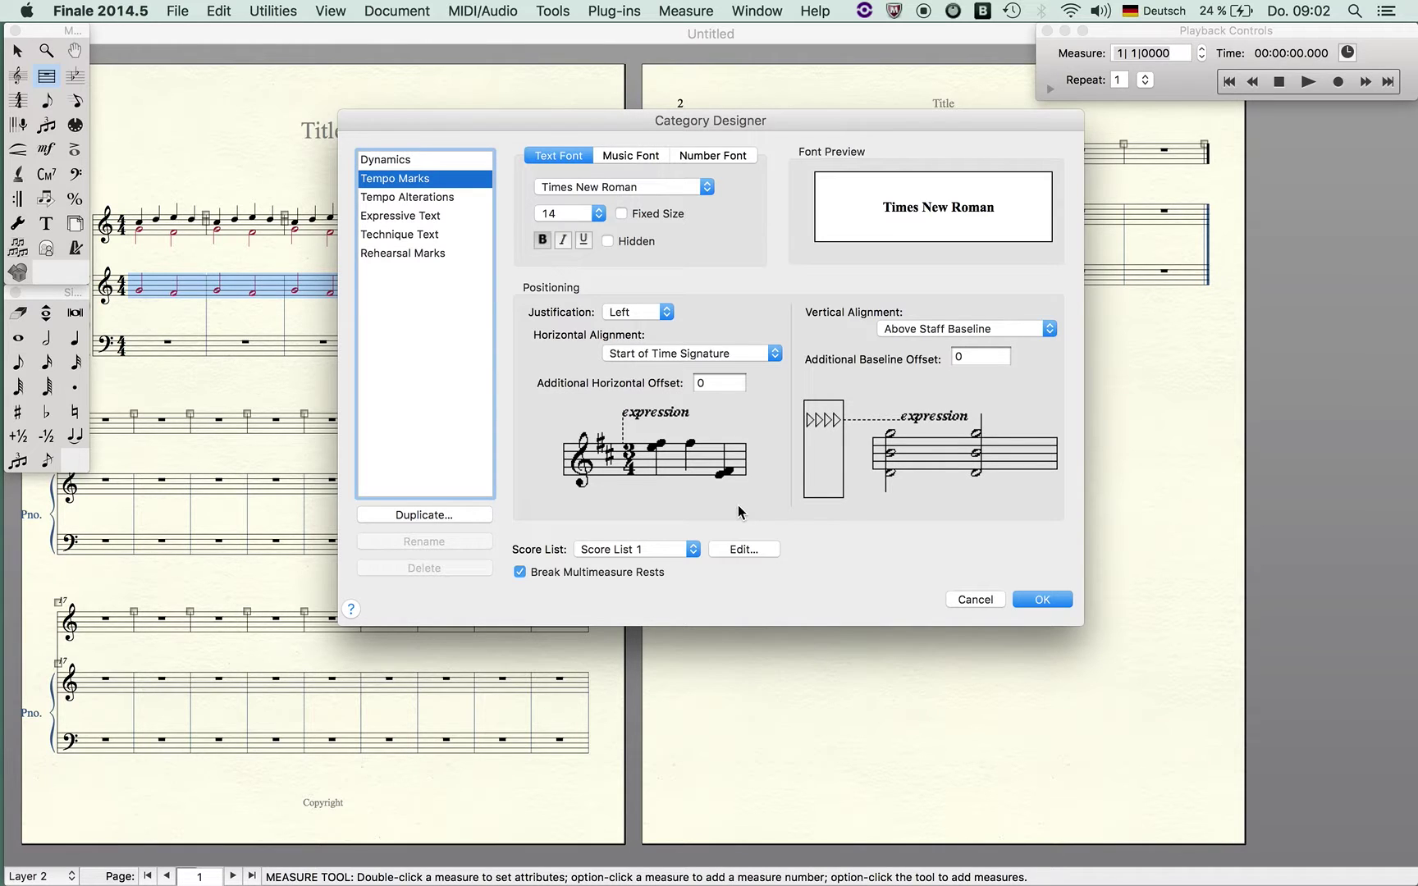
Duplicate Technique Text as category 'Sample' with Thonburi text font and Left justification.
click(442, 235)
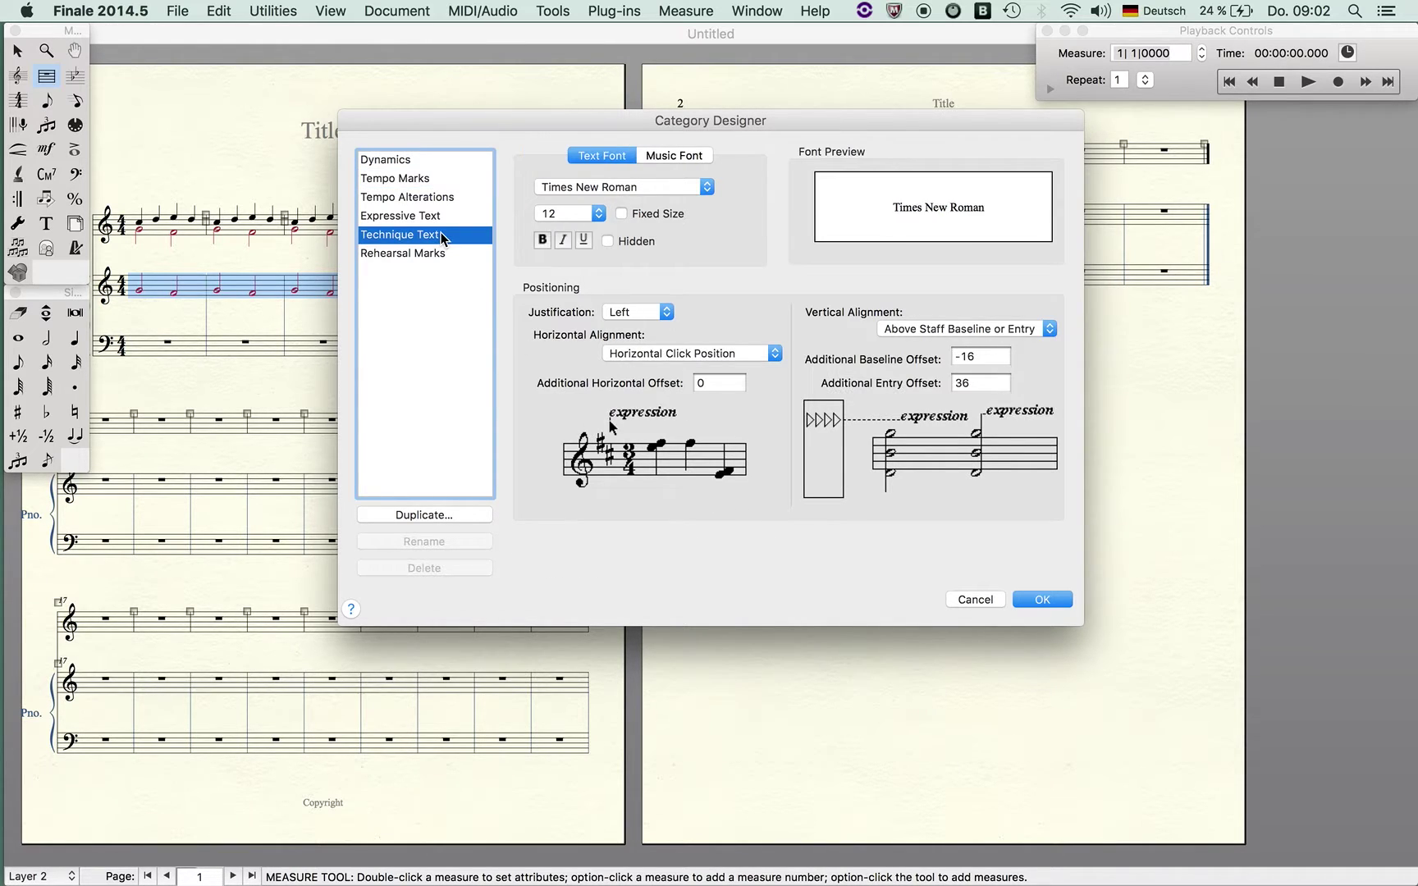
click(433, 516)
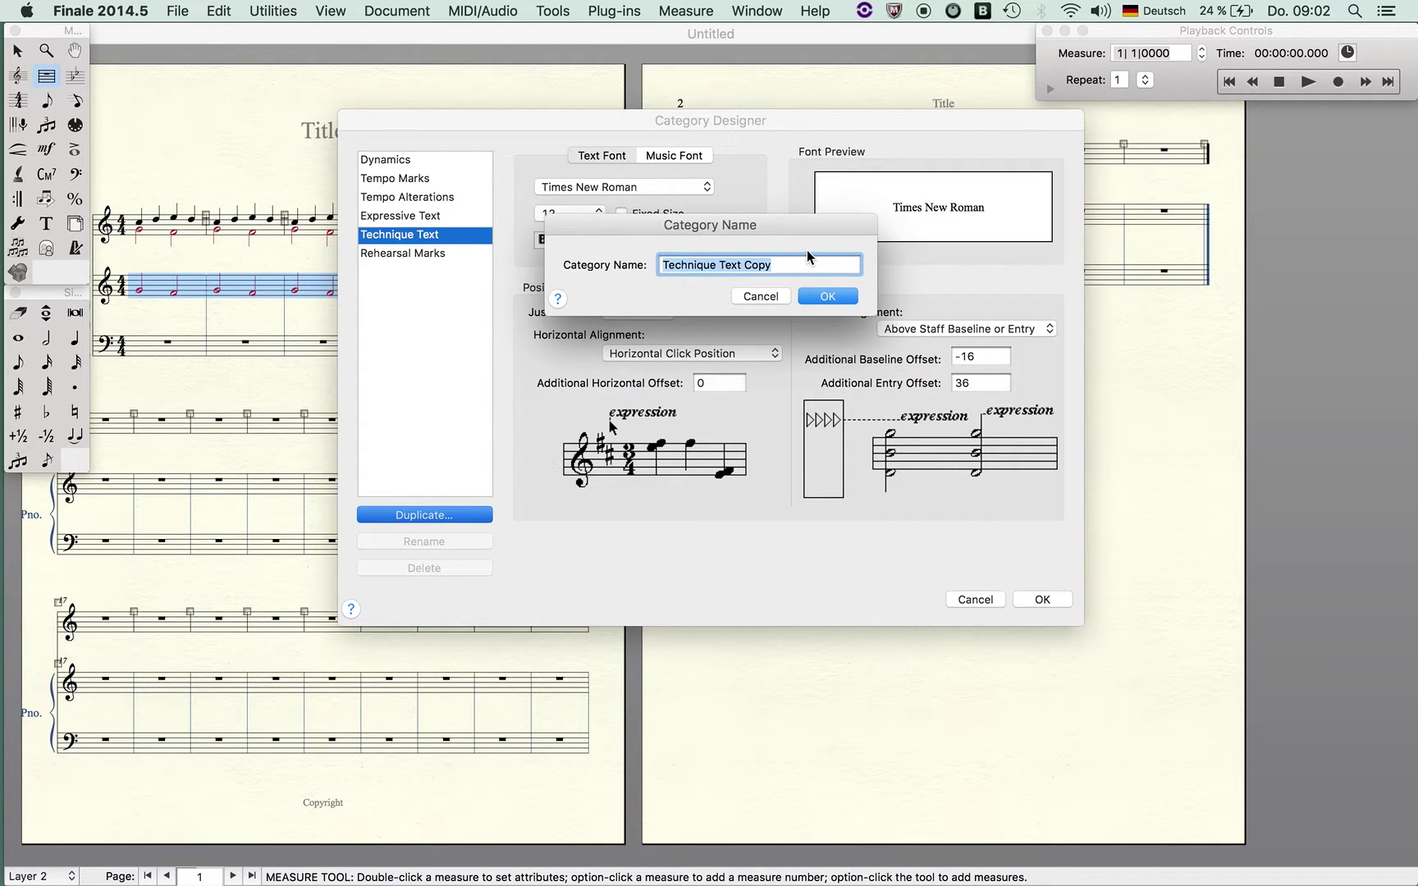
text(Sample)
key(Return)
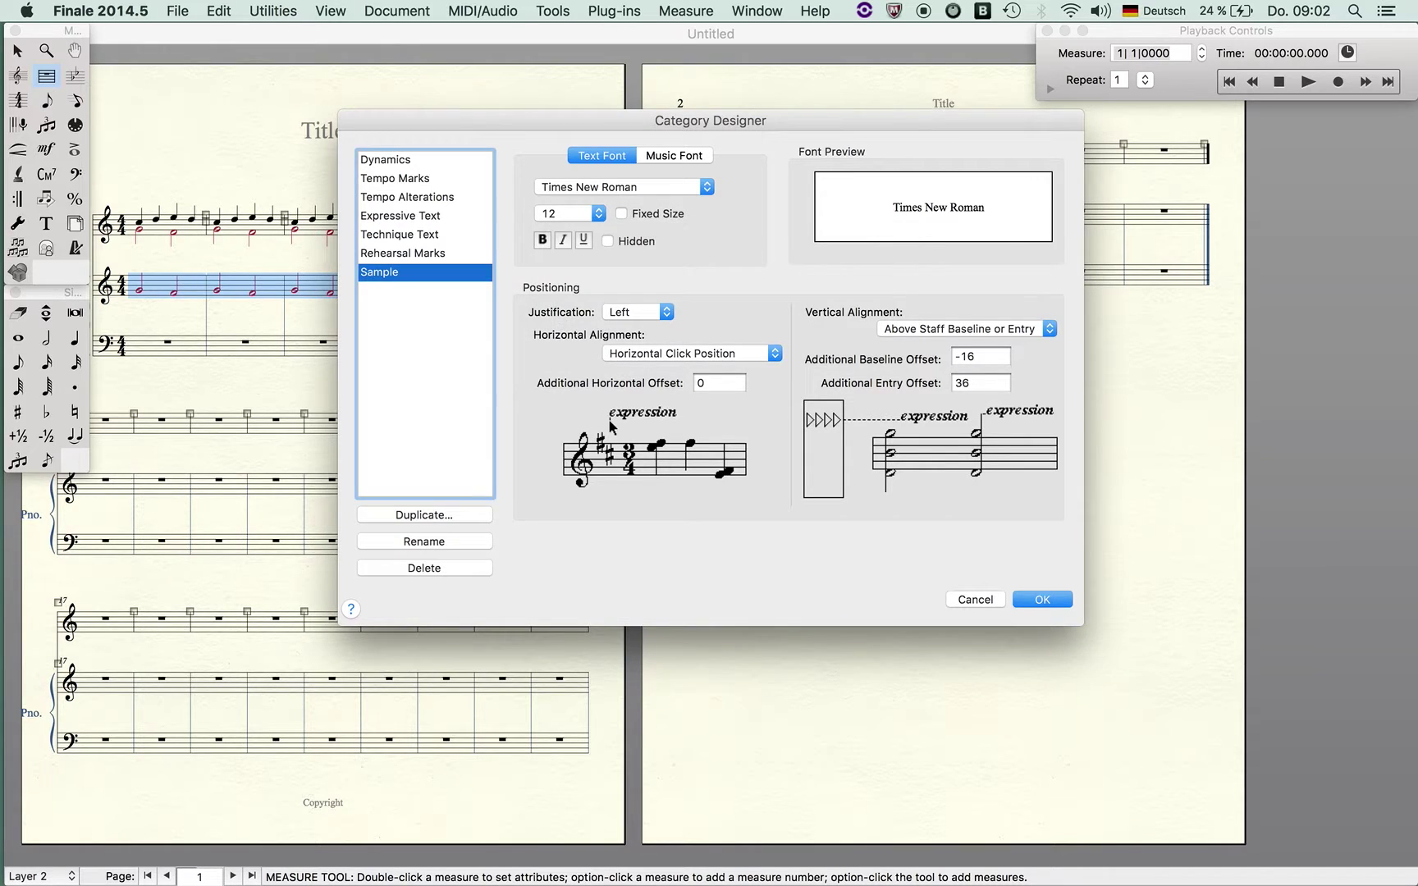
click(665, 187)
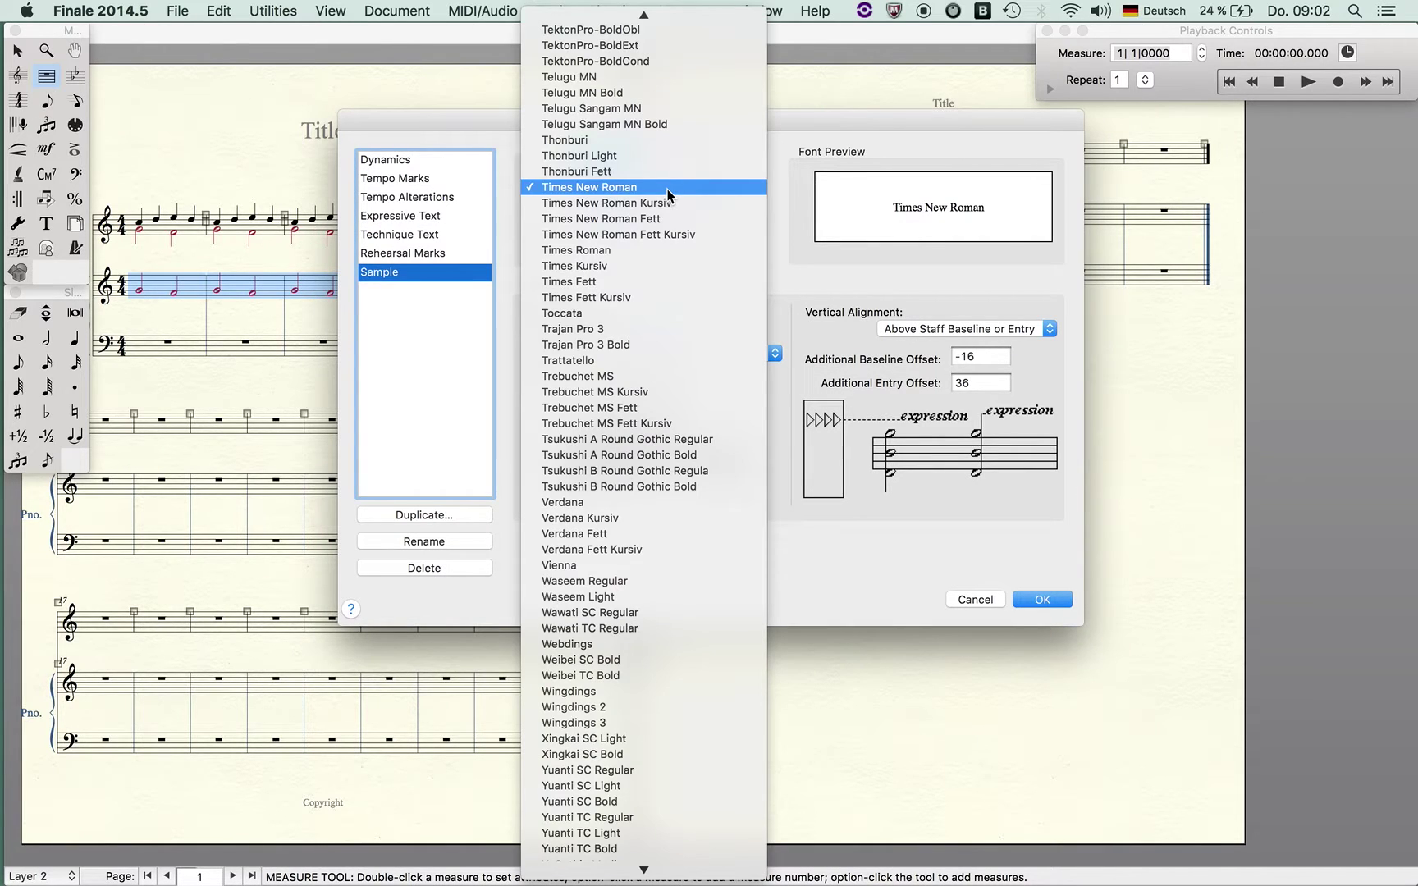
click(647, 137)
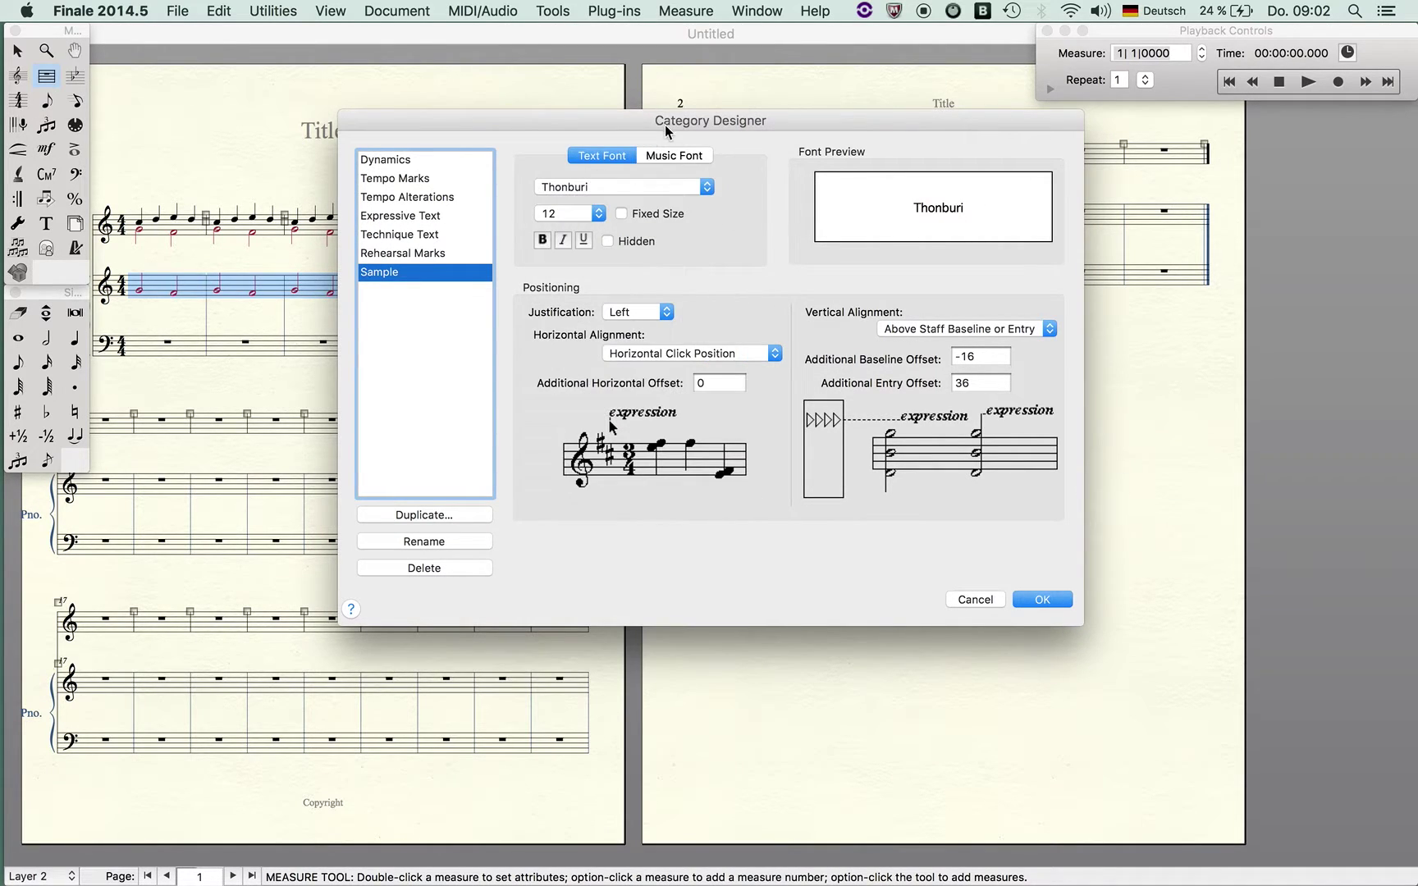
click(639, 314)
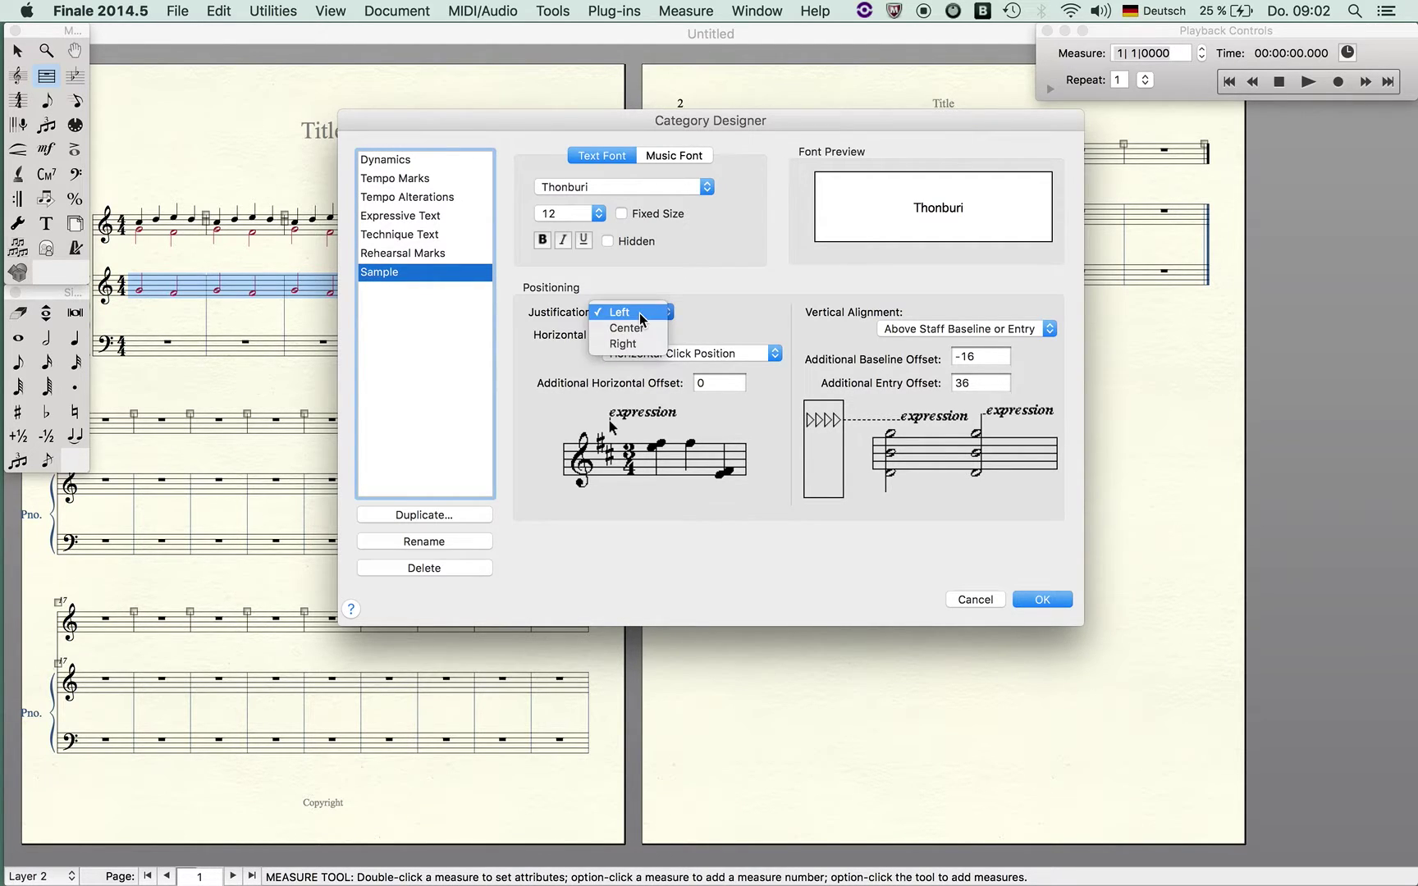
click(782, 279)
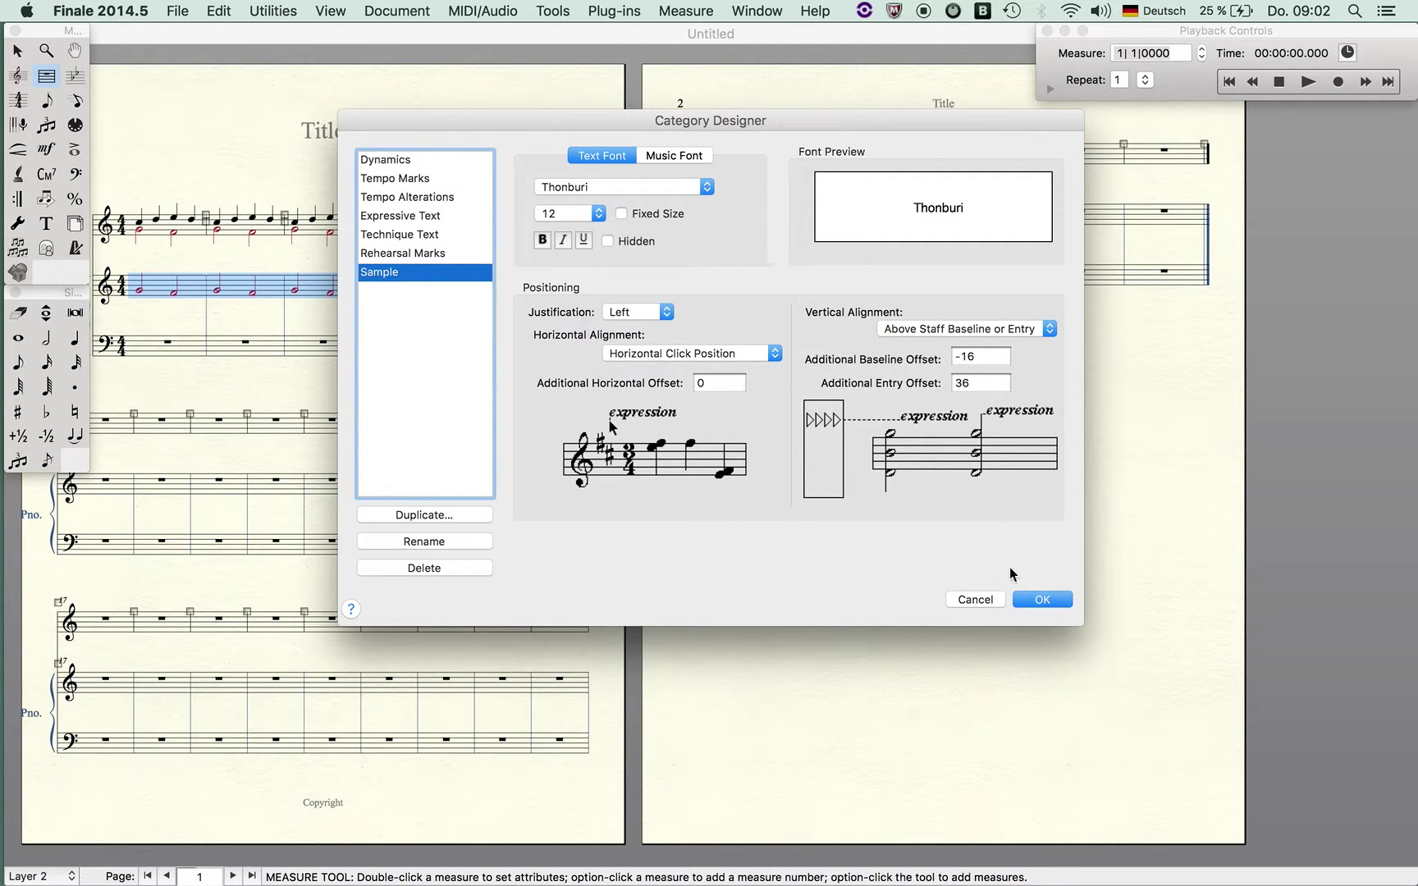
click(1032, 601)
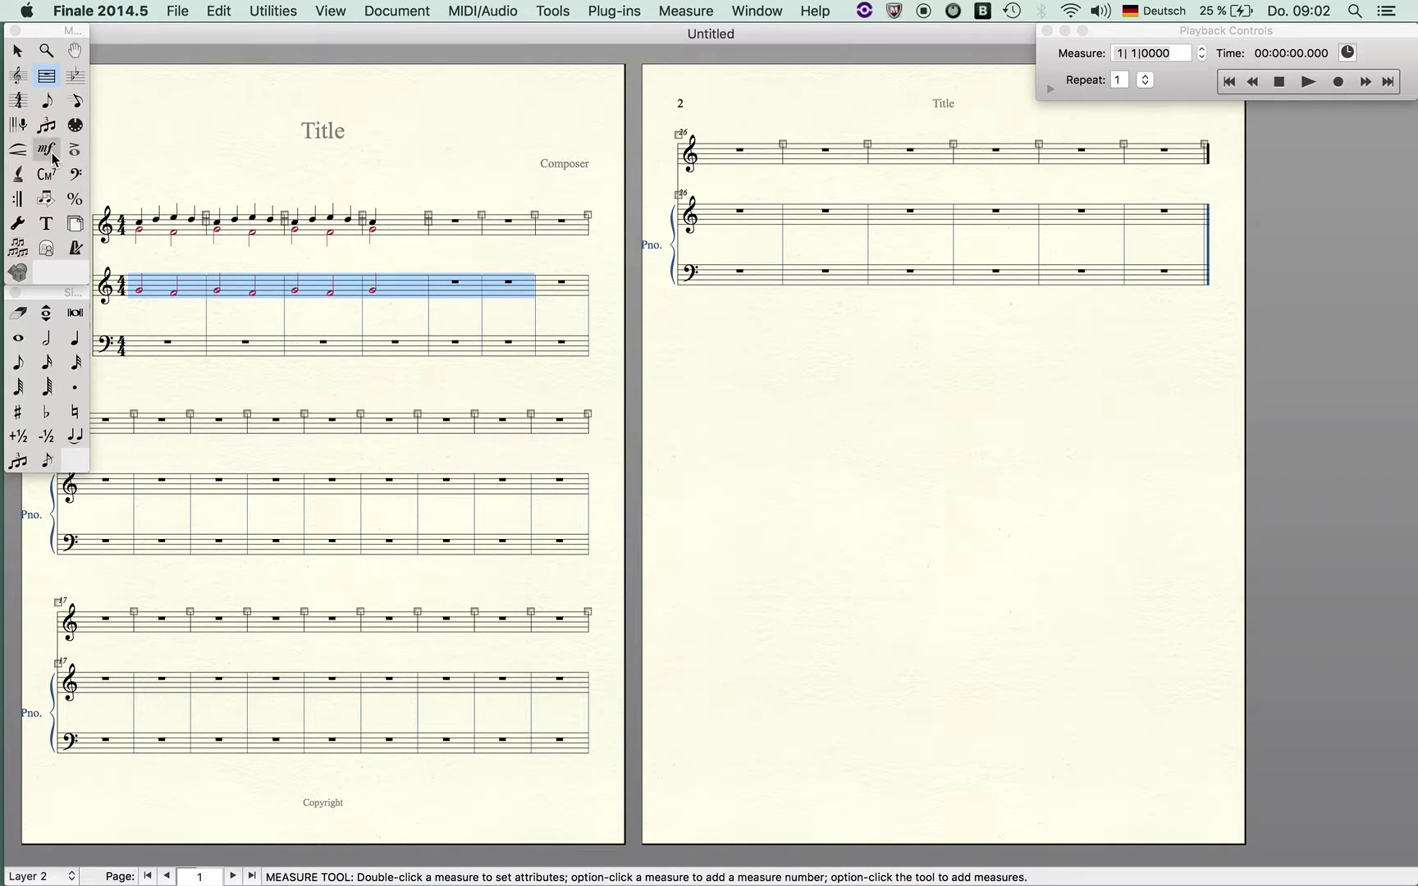
Create a new Sample-category expression reading 'Hello' and assign it above the top staff's second measure.
click(46, 149)
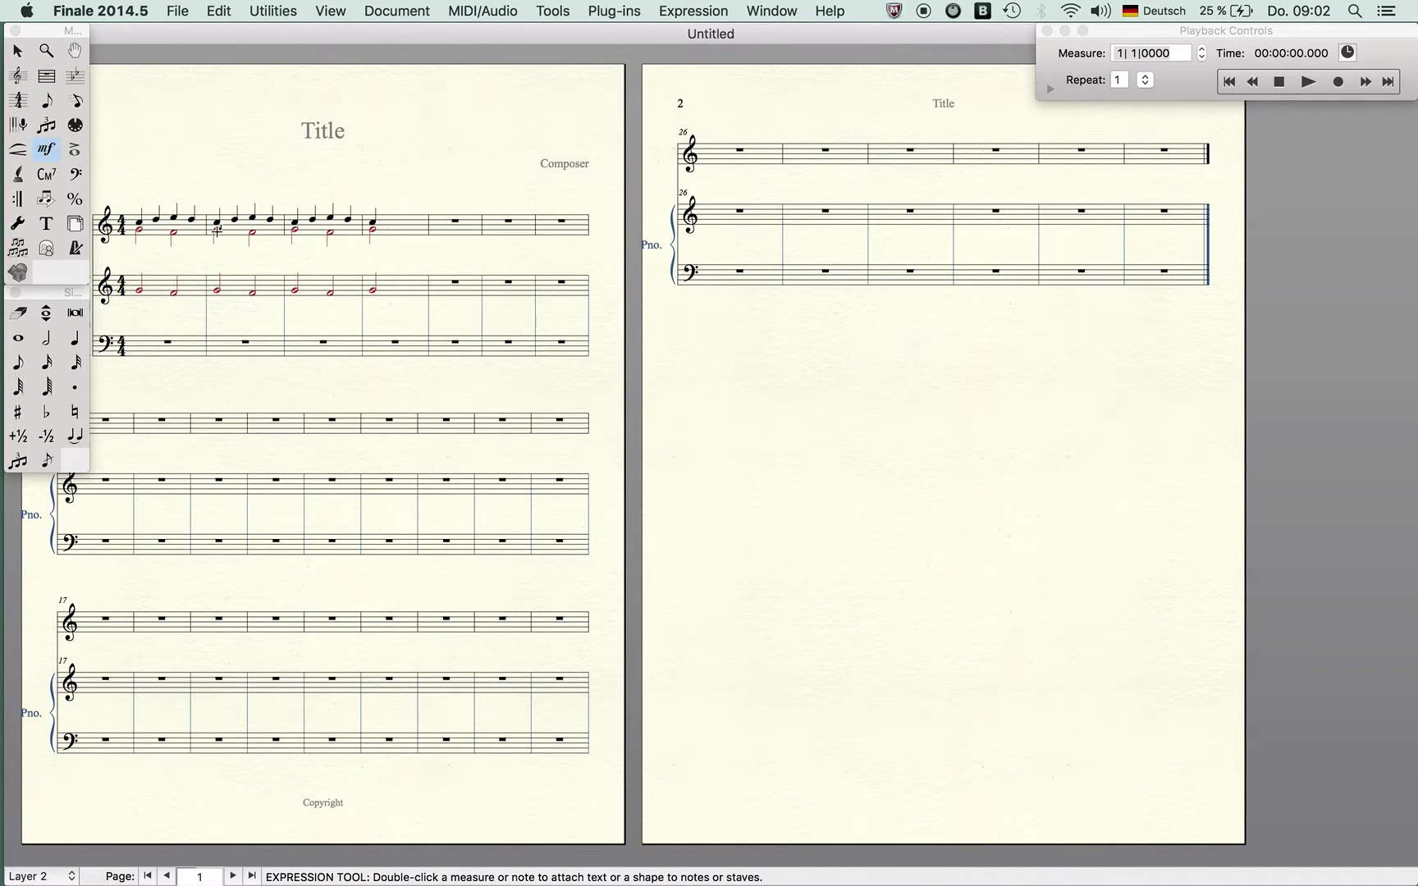
double_click(223, 235)
click(465, 336)
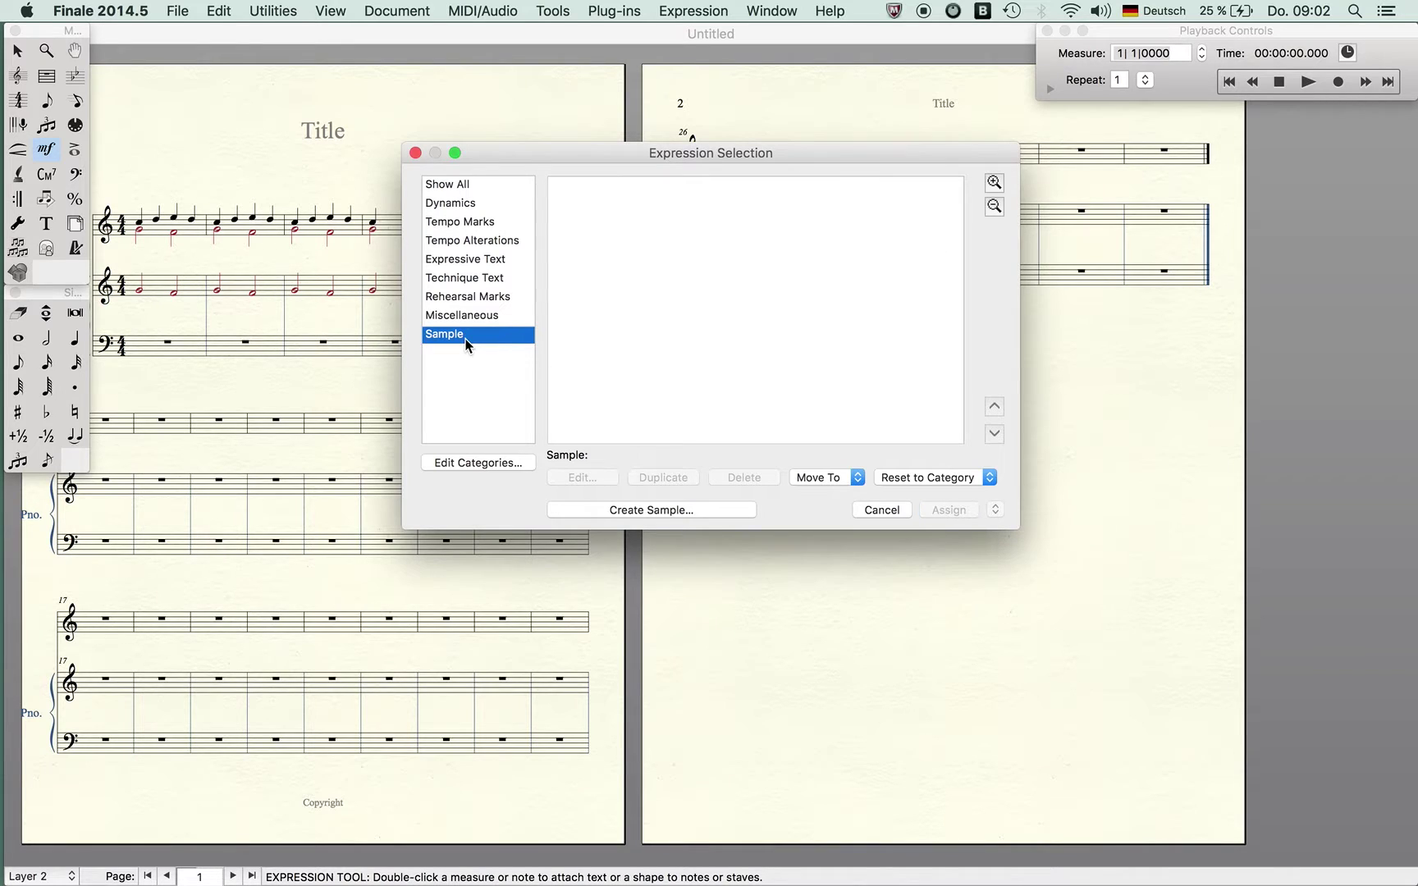
click(643, 510)
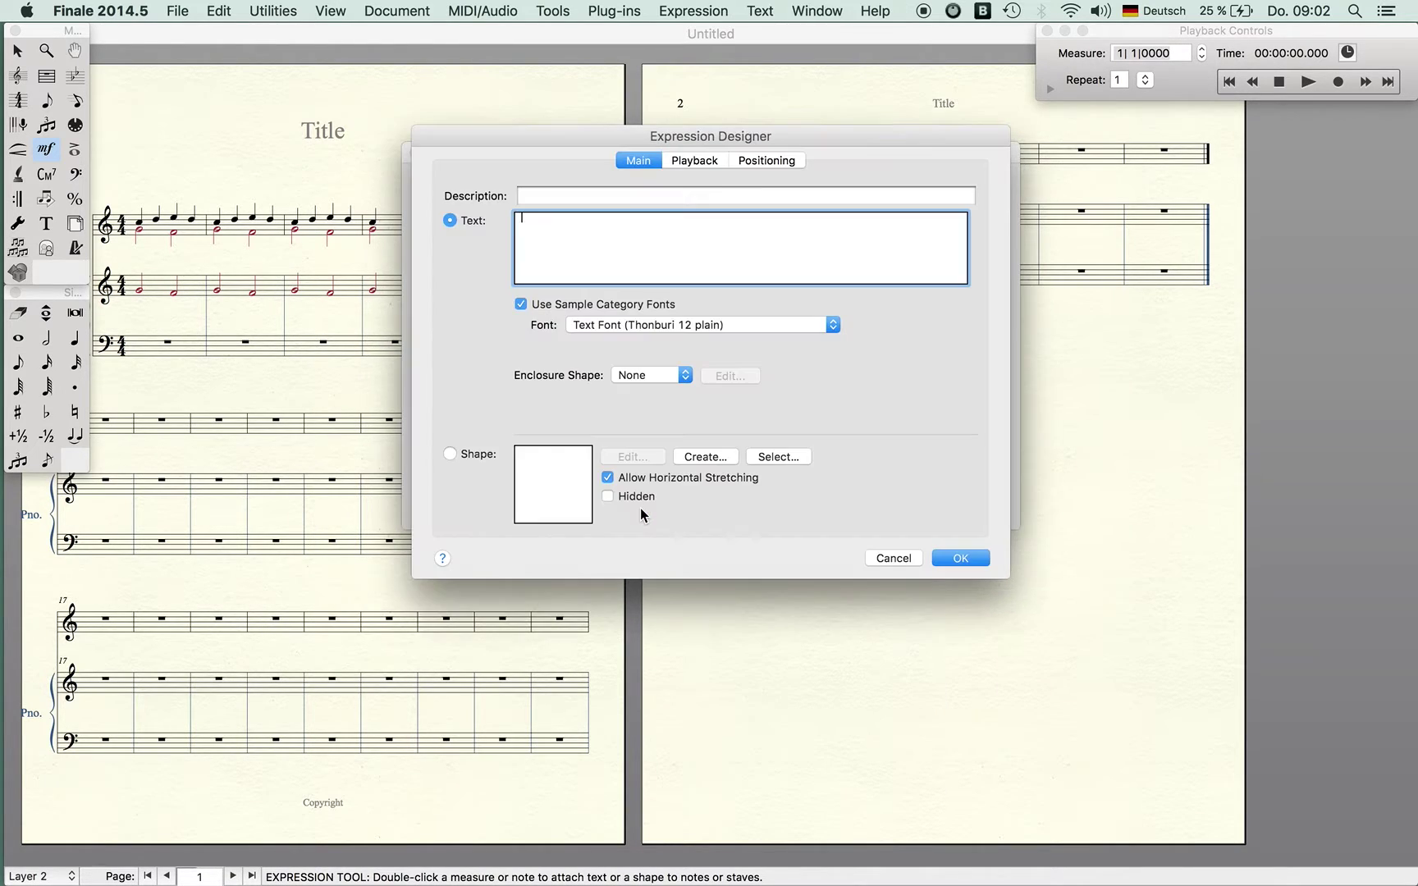
text(Hello)
click(960, 557)
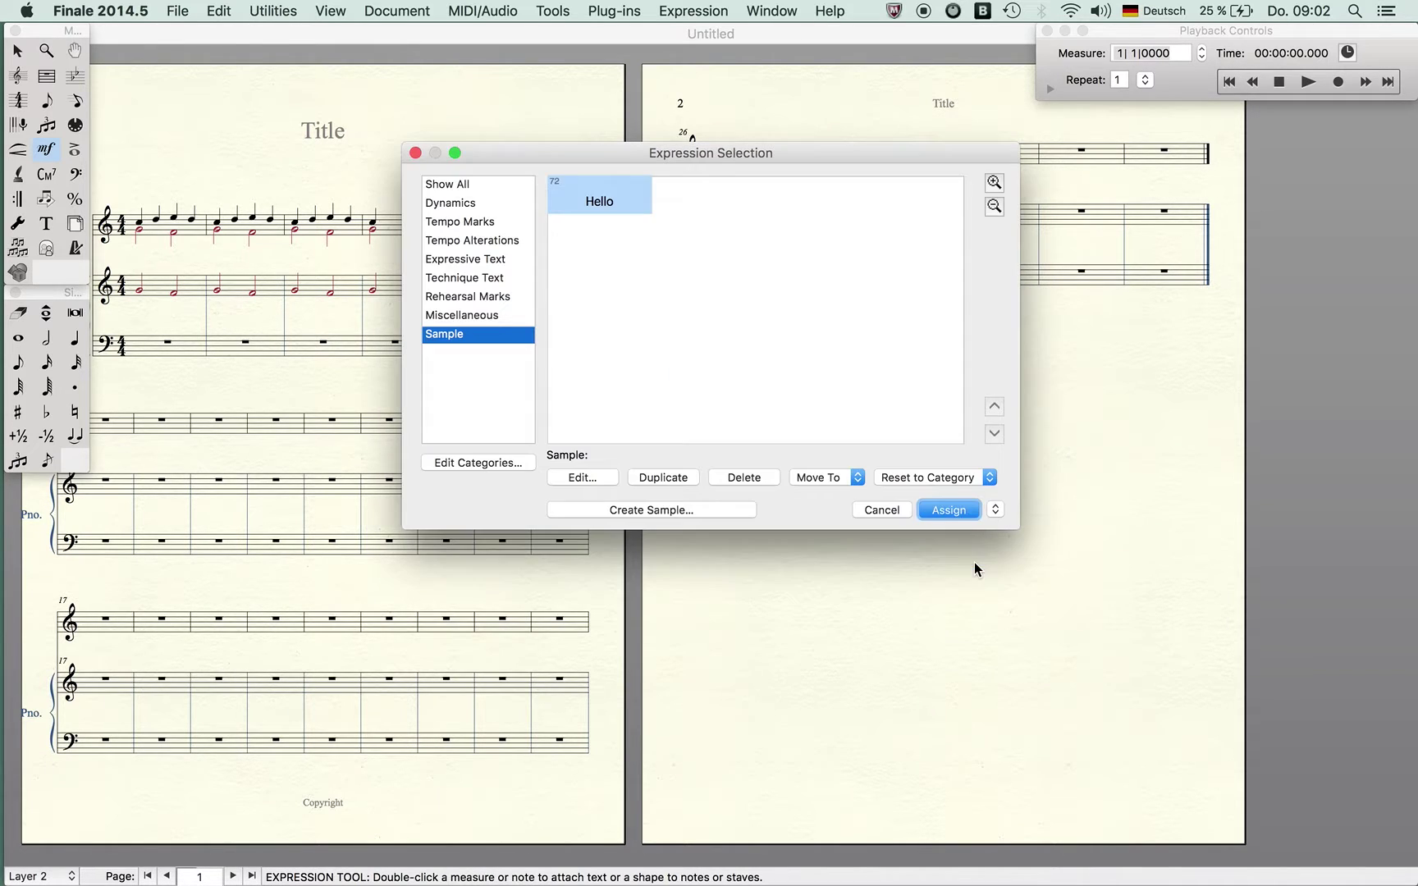
click(958, 508)
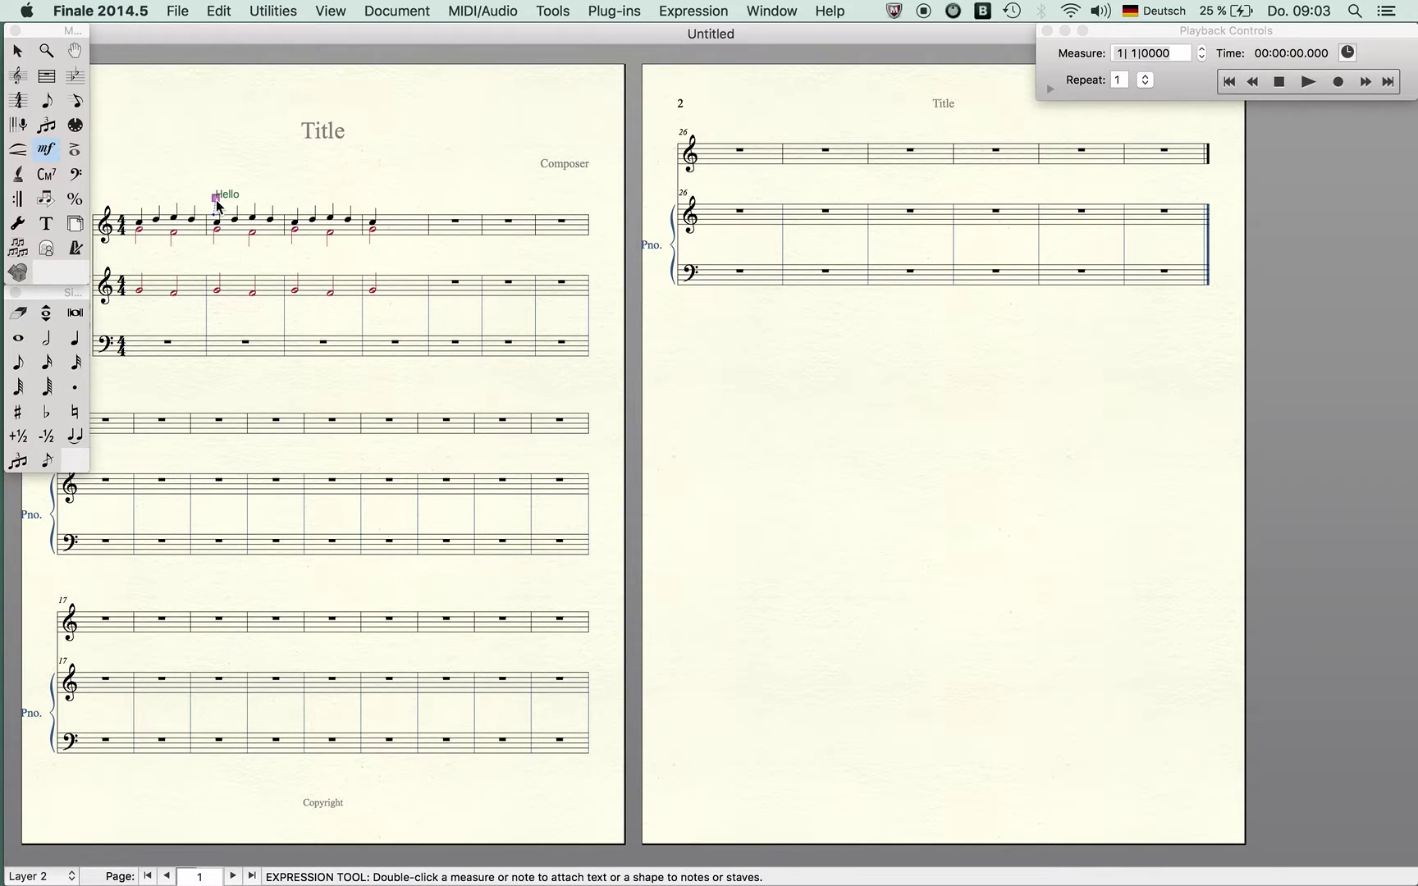
click(393, 8)
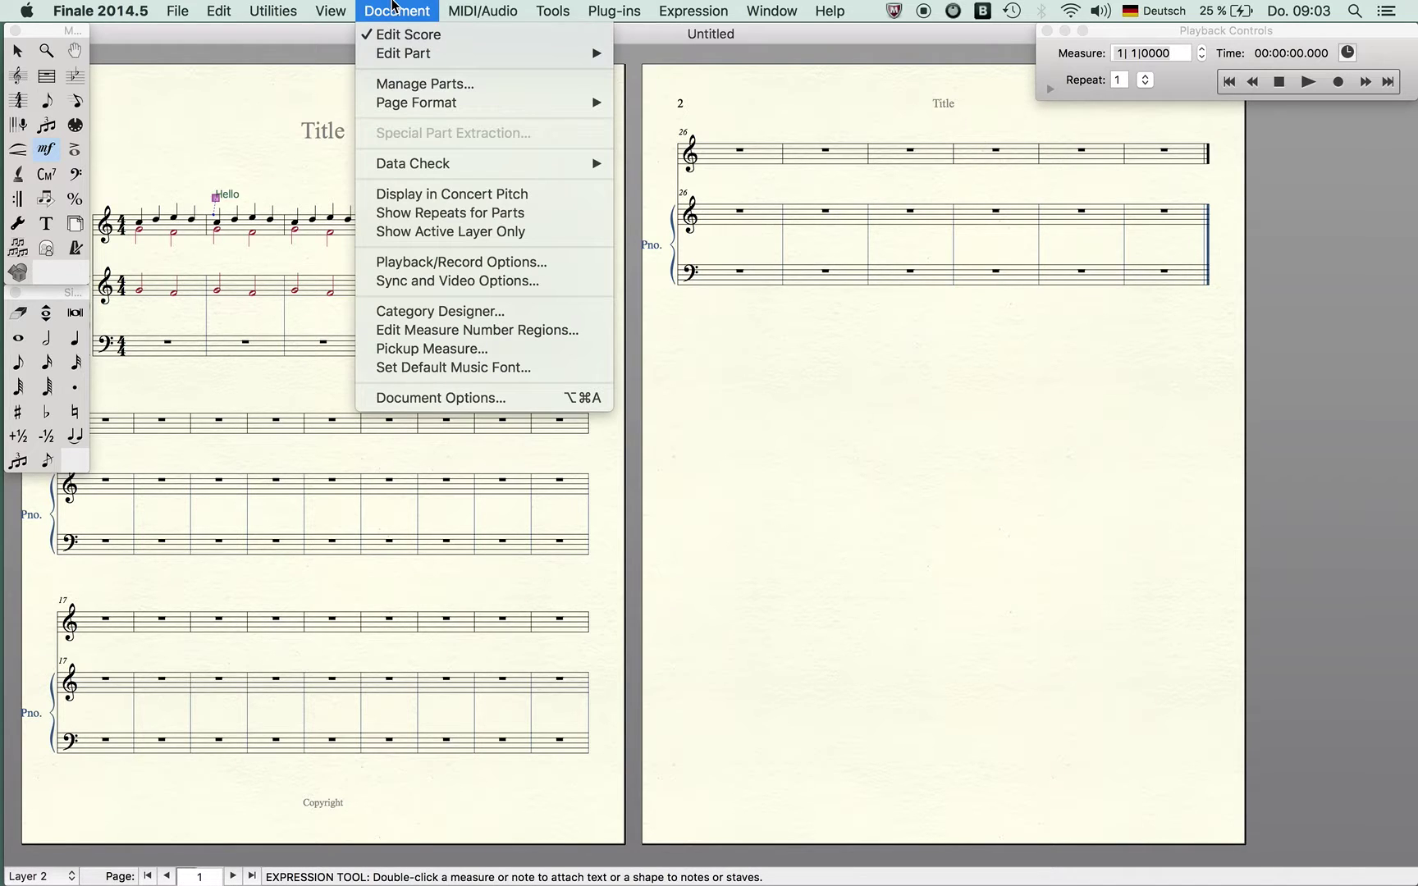
Open the Edit Measure Number Regions dialog and cancel it without making changes.
click(456, 330)
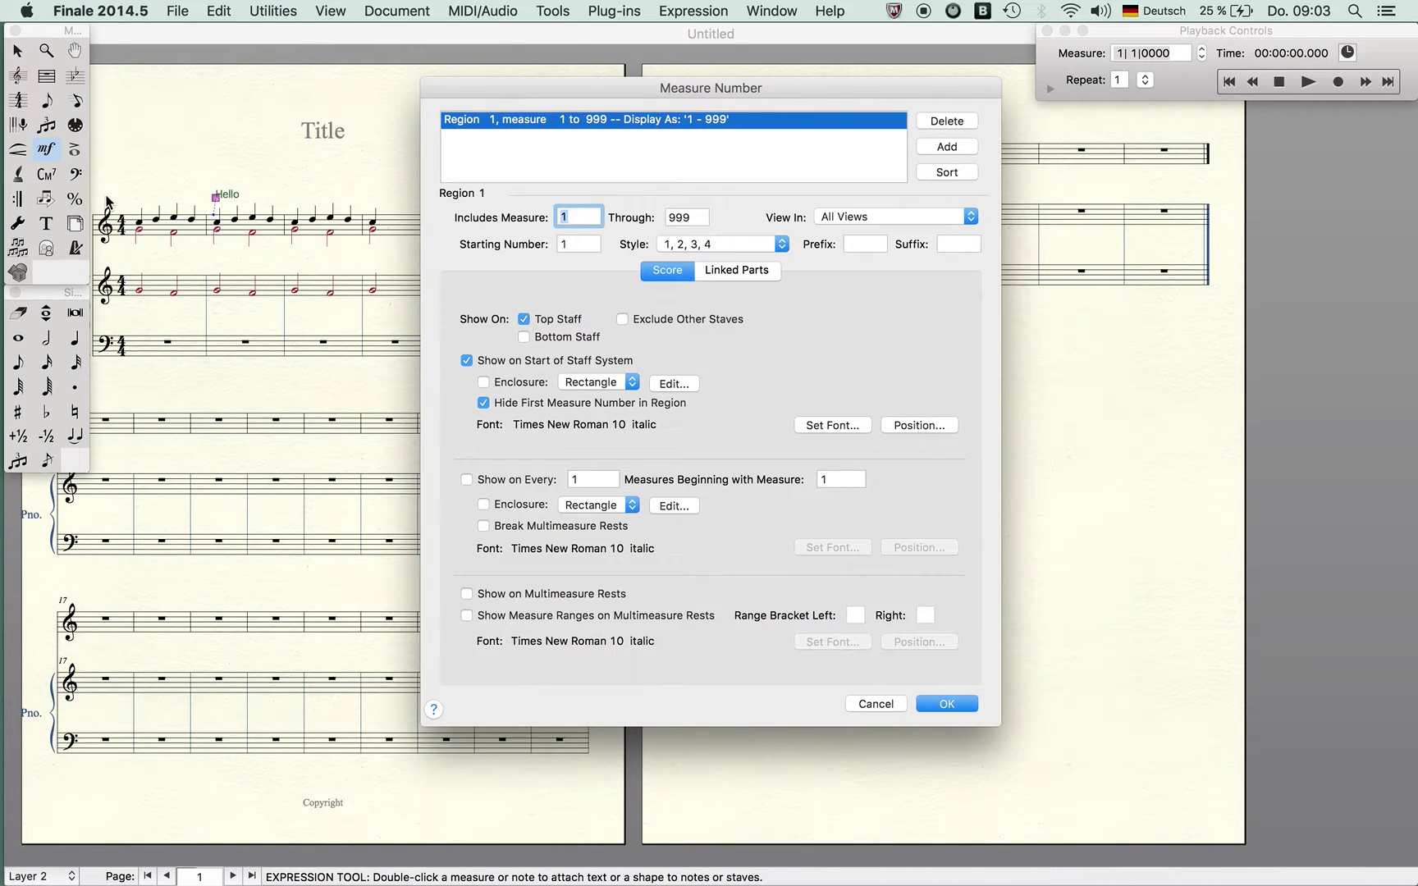
click(211, 194)
click(876, 703)
Switch to Scroll View and drag the score right with the Hand Grabber to reveal the Piano label.
key(super+e)
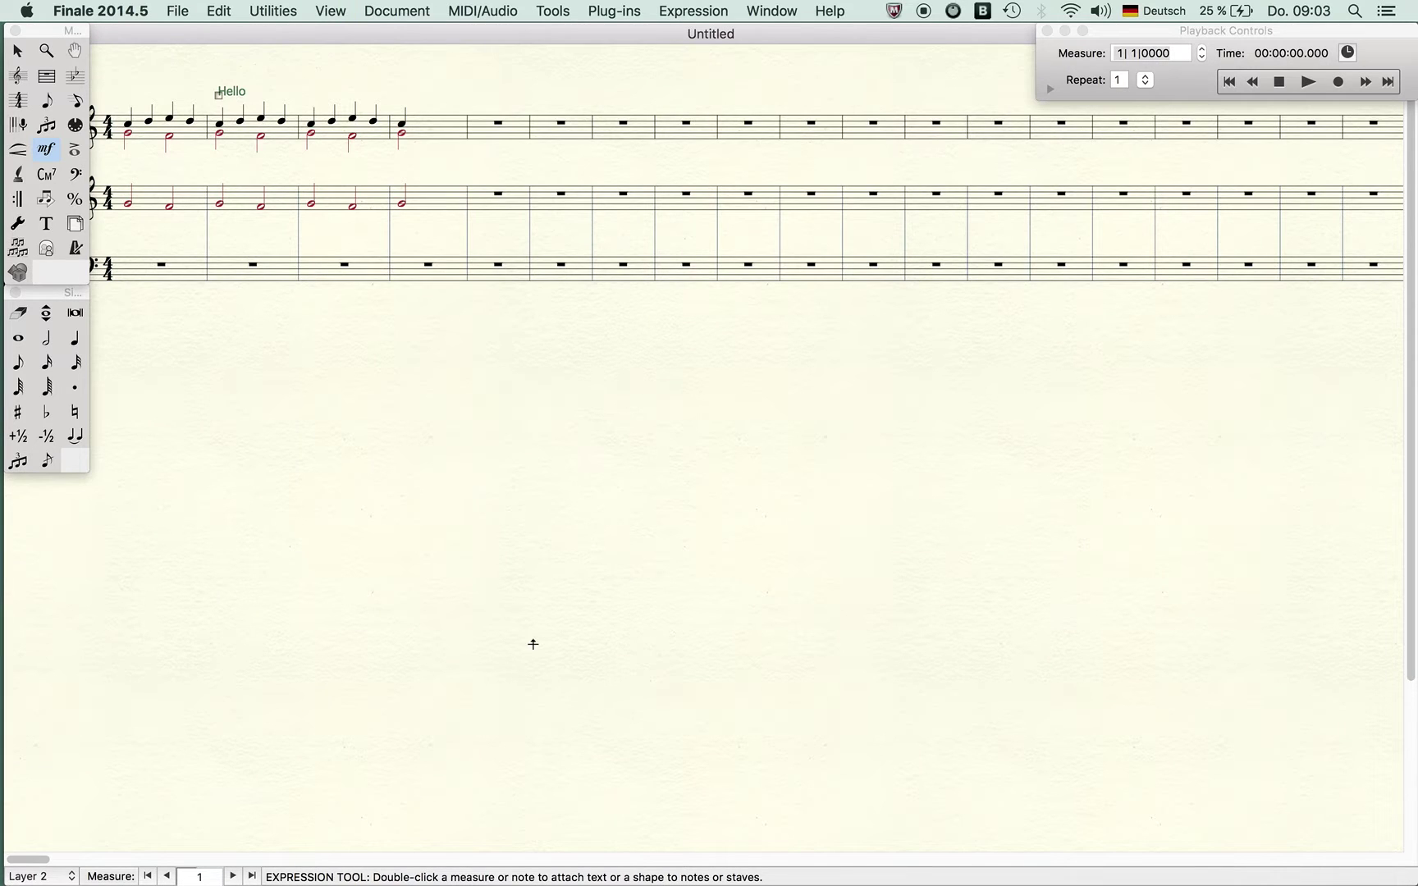
click(330, 11)
click(566, 126)
drag(114, 73, 171, 93)
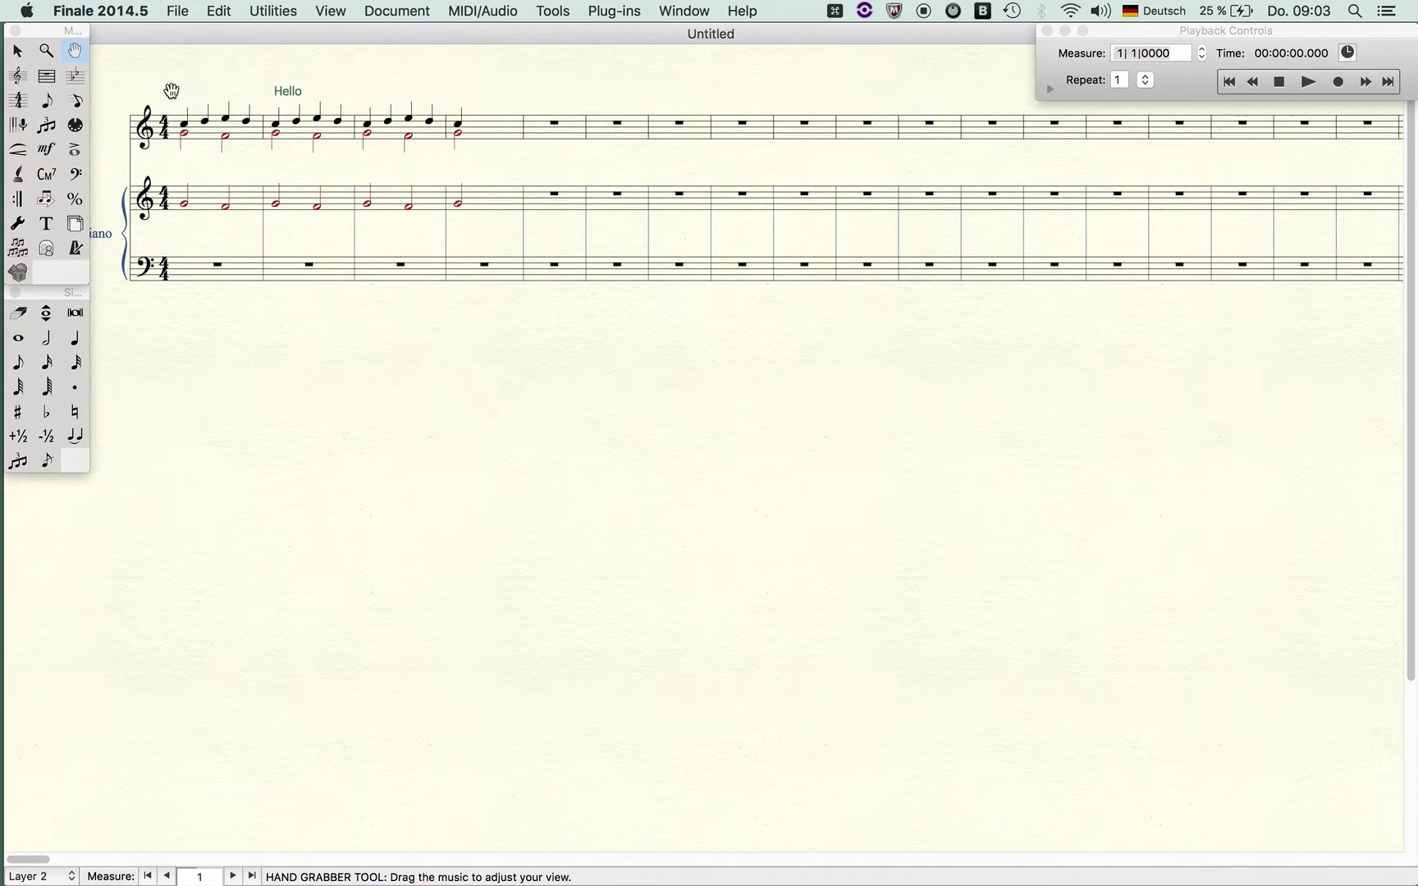
click(331, 11)
mouse_move(553, 11)
click(566, 127)
drag(114, 73, 172, 91)
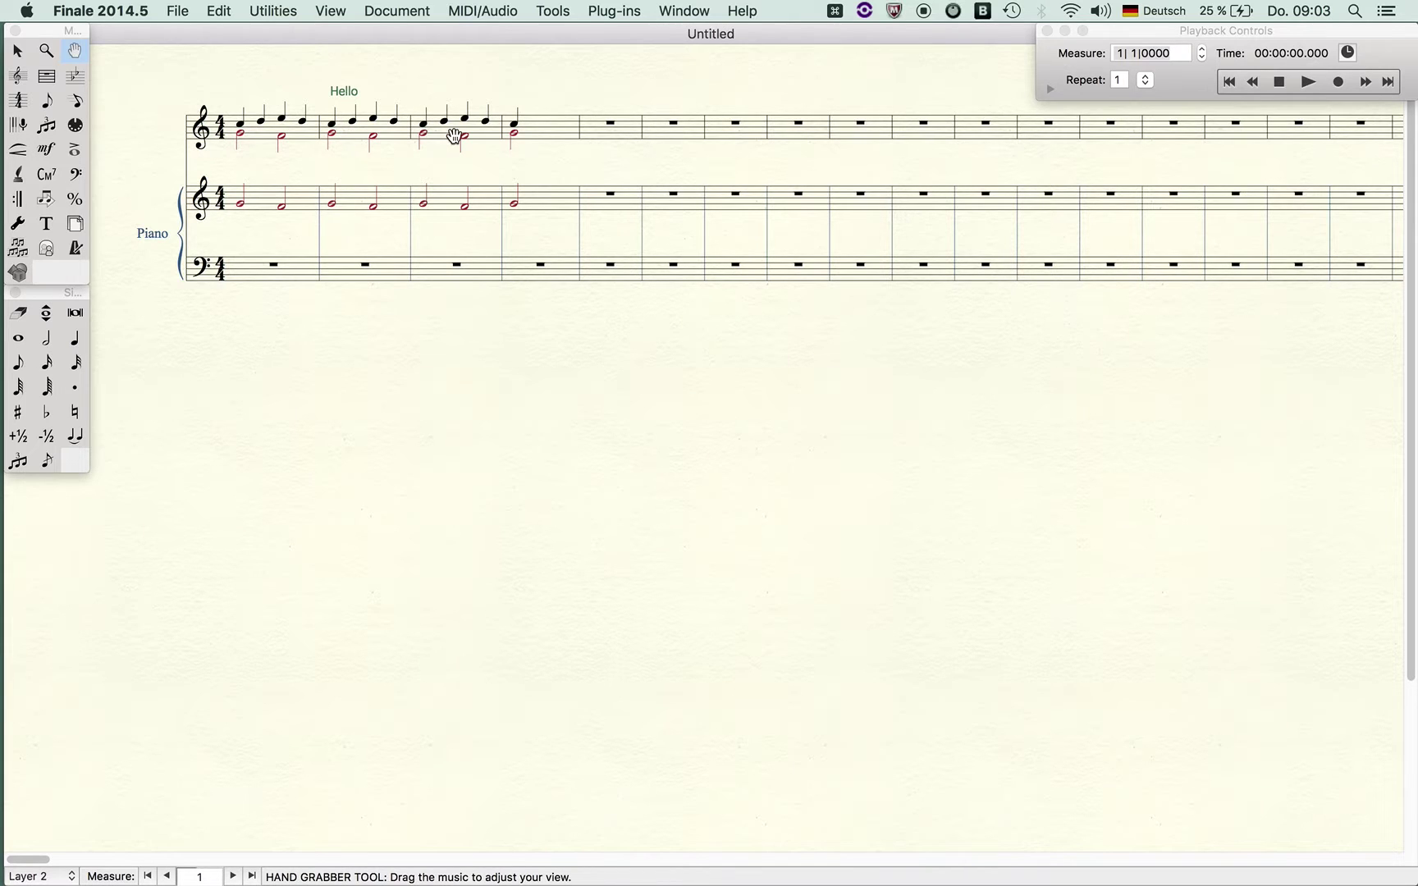
click(616, 10)
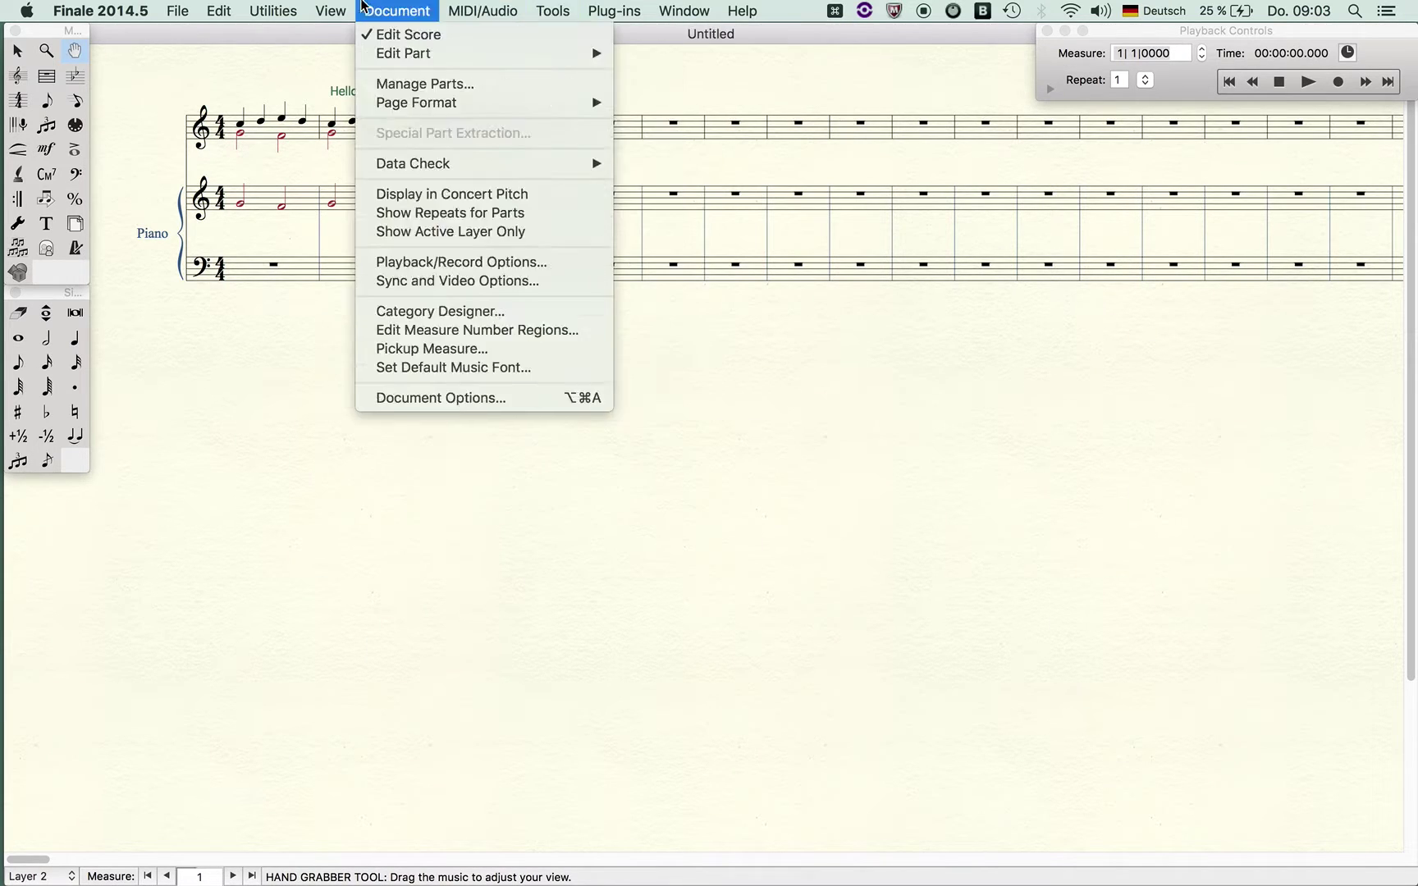
Define measure-number regions for measures 1–4 and 5–10, then return to Page View.
click(483, 332)
key(Tab)
text(4)
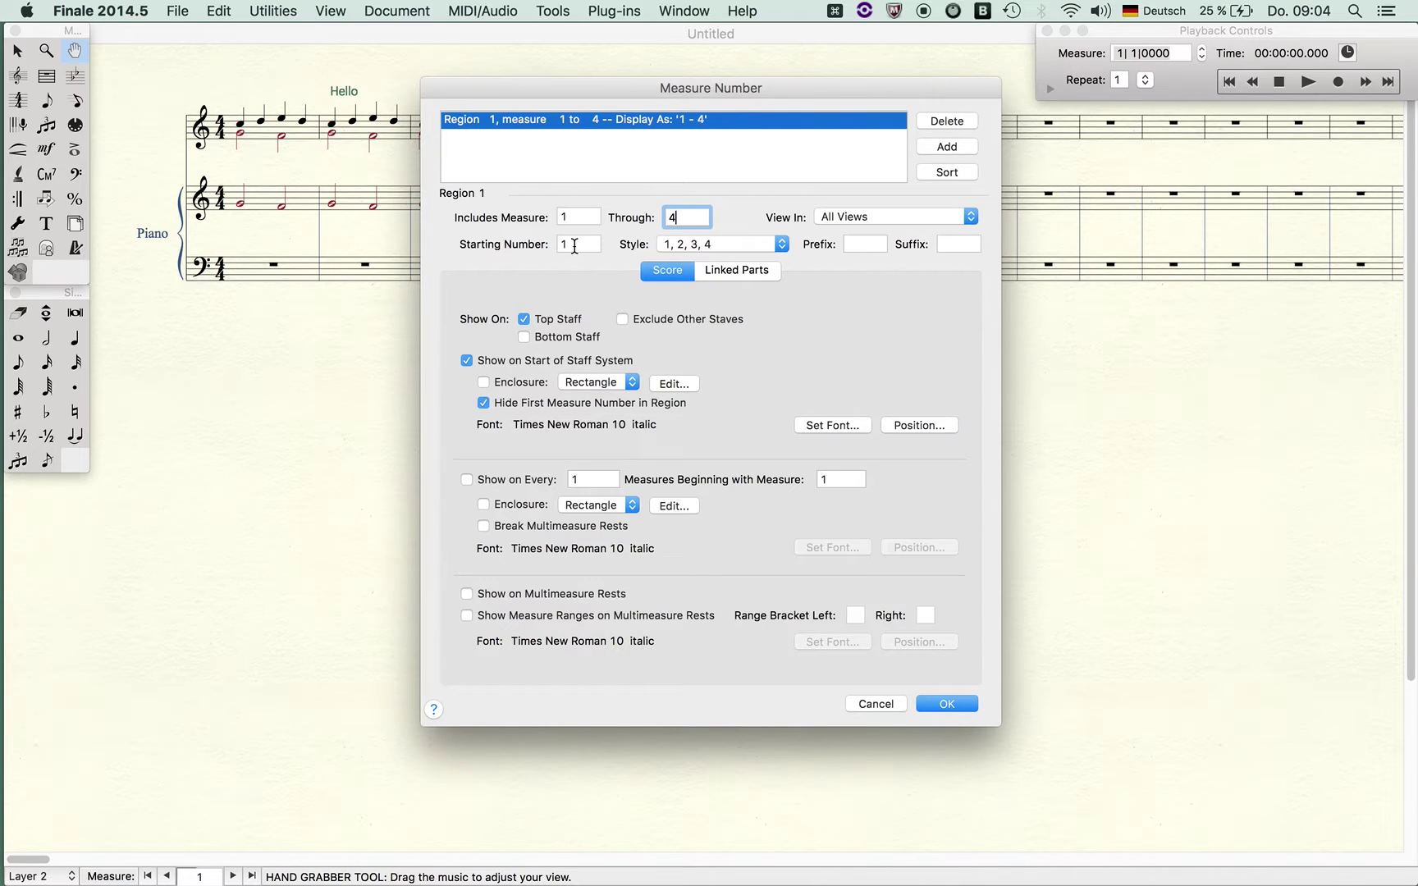
click(945, 147)
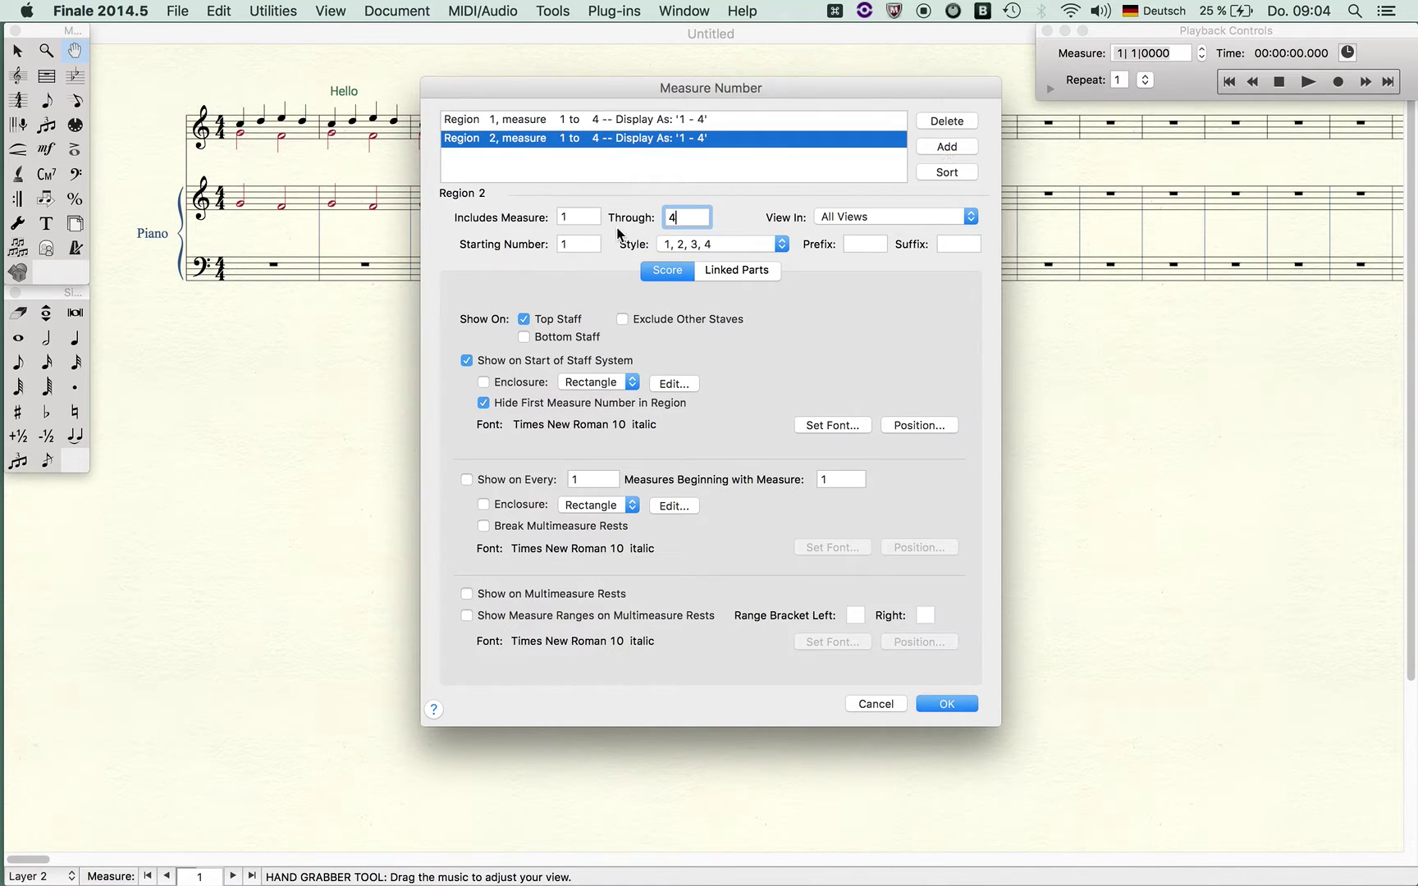
key(shift+Tab)
text(5)
key(Tab)
text(10)
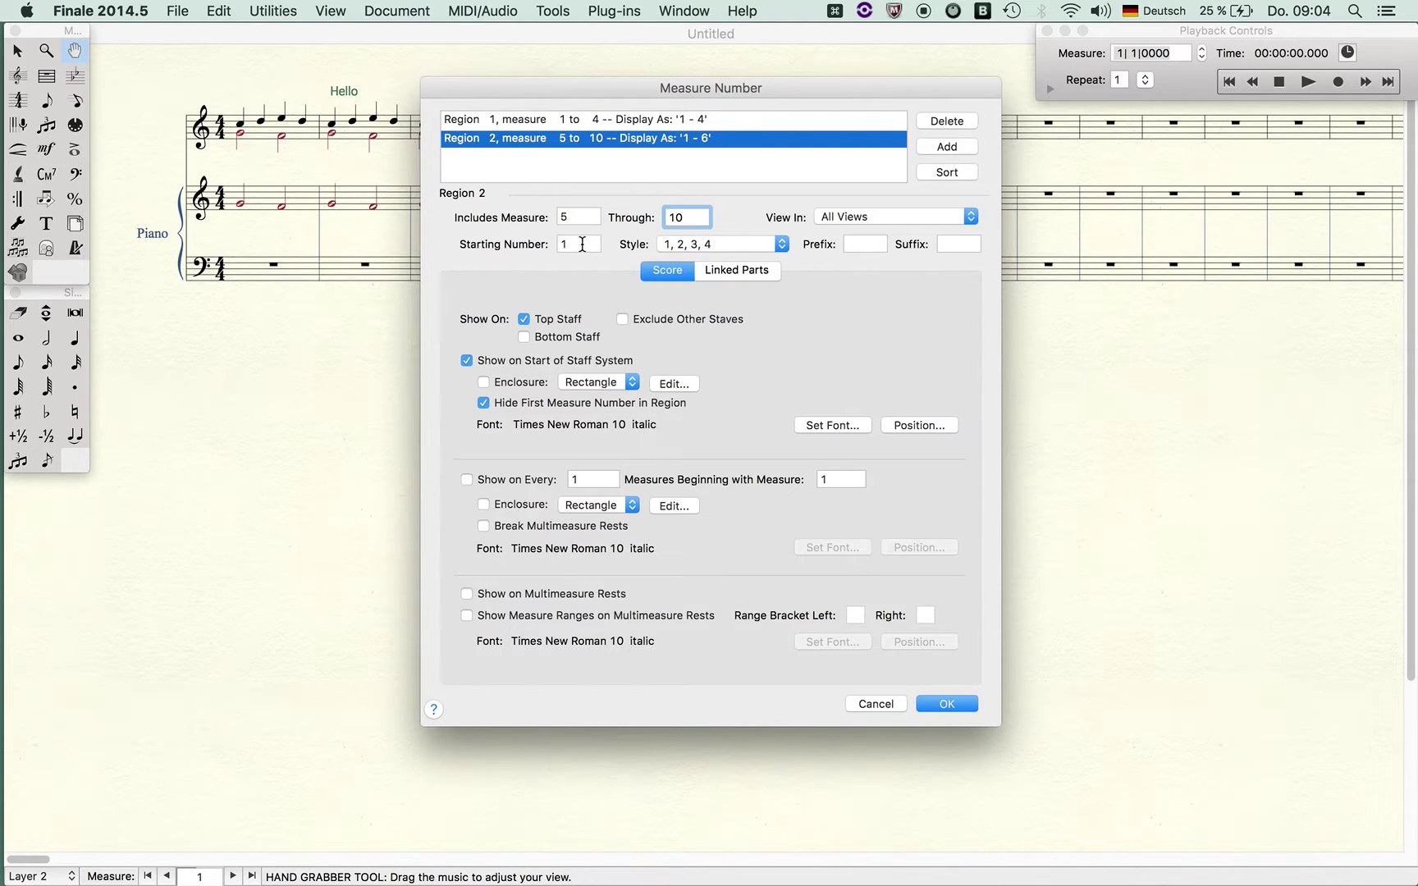
click(956, 703)
key(super+d)
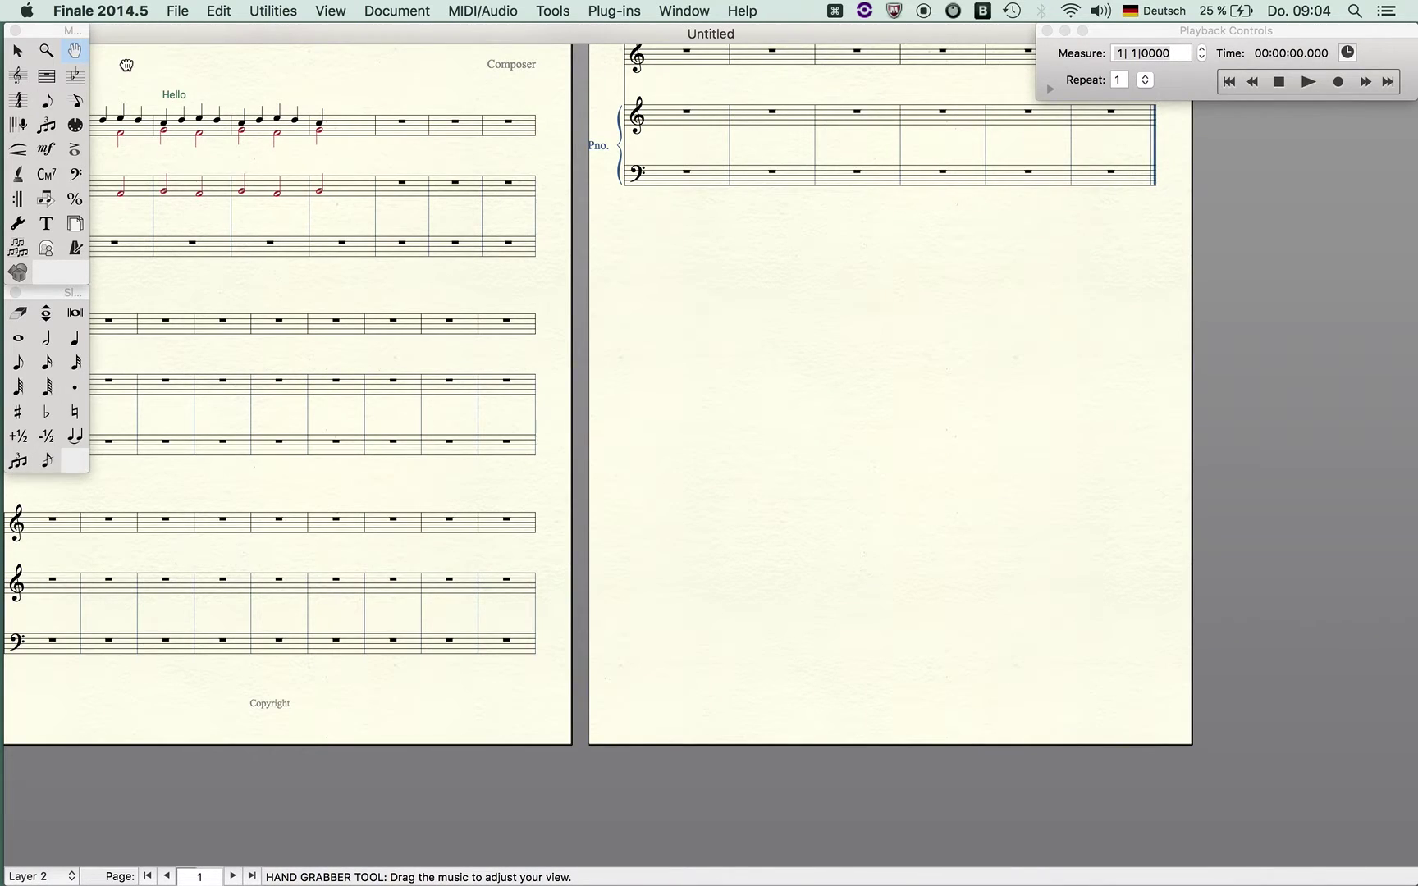
Set measure-number Region 2 (measures 5–10) to show a number on every 1 measure.
drag(150, 65, 374, 174)
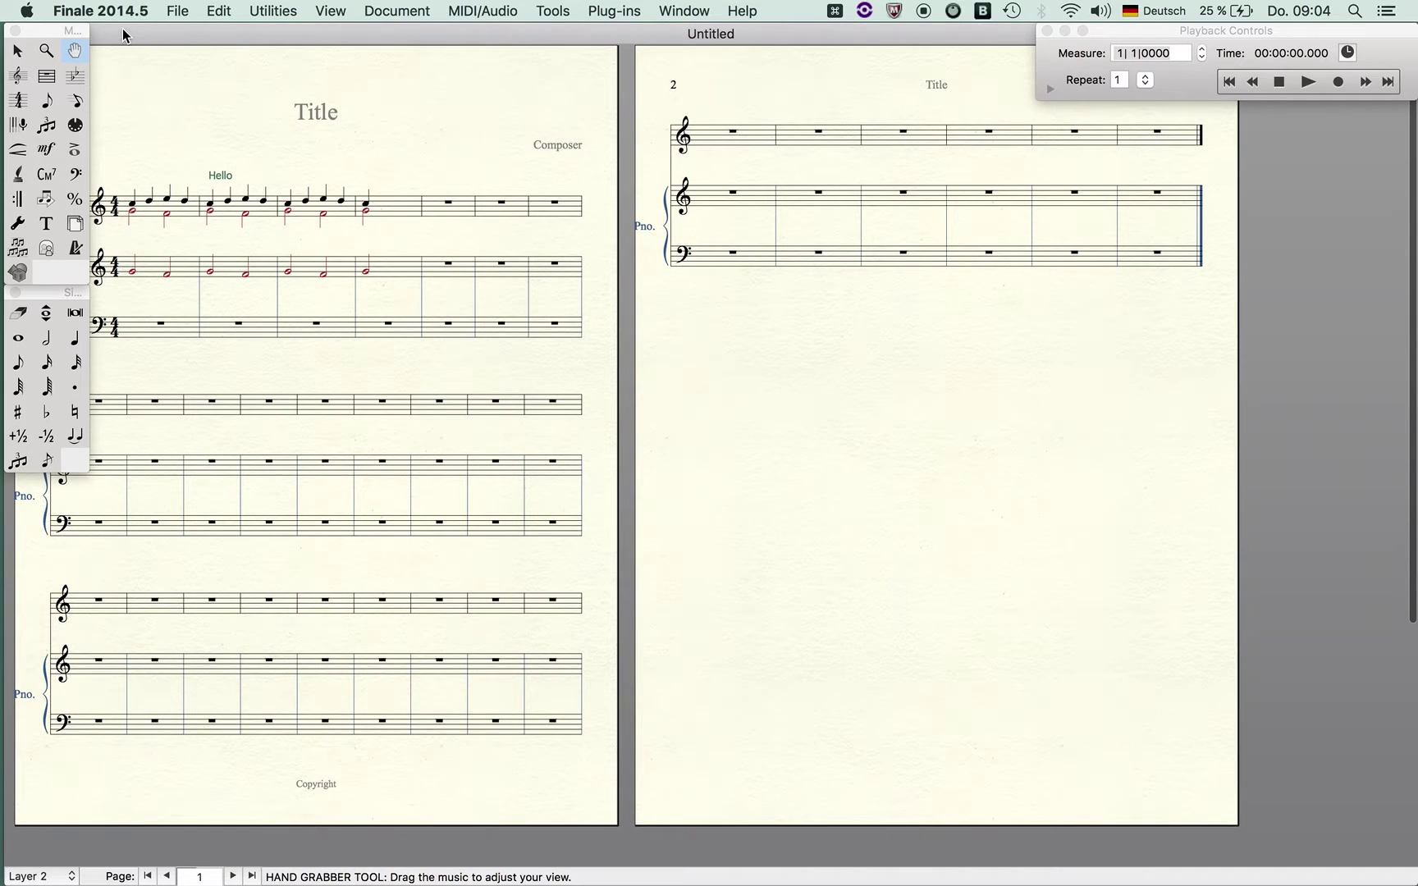
drag(123, 29, 212, 29)
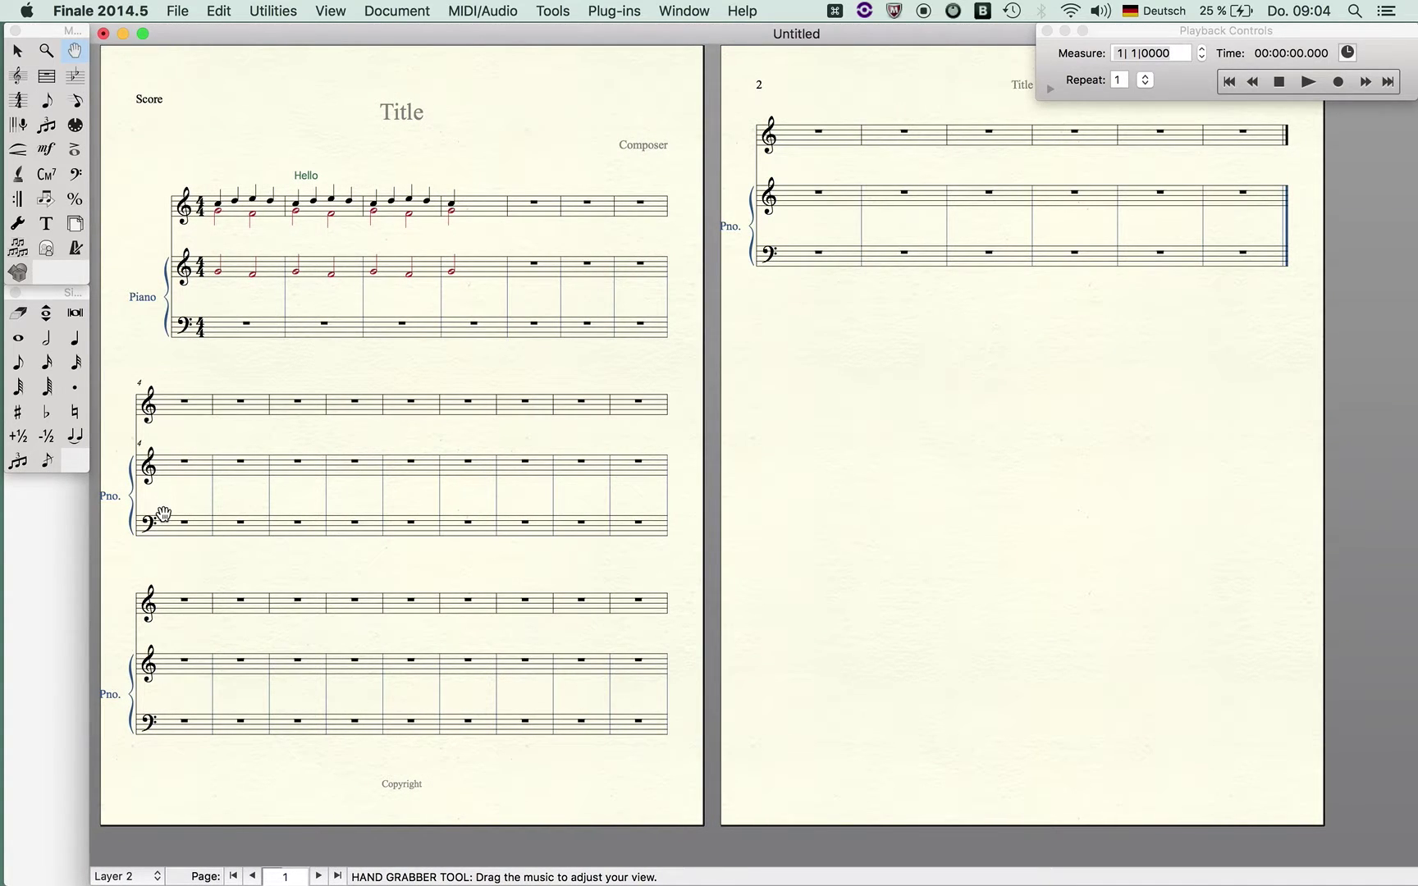
click(391, 8)
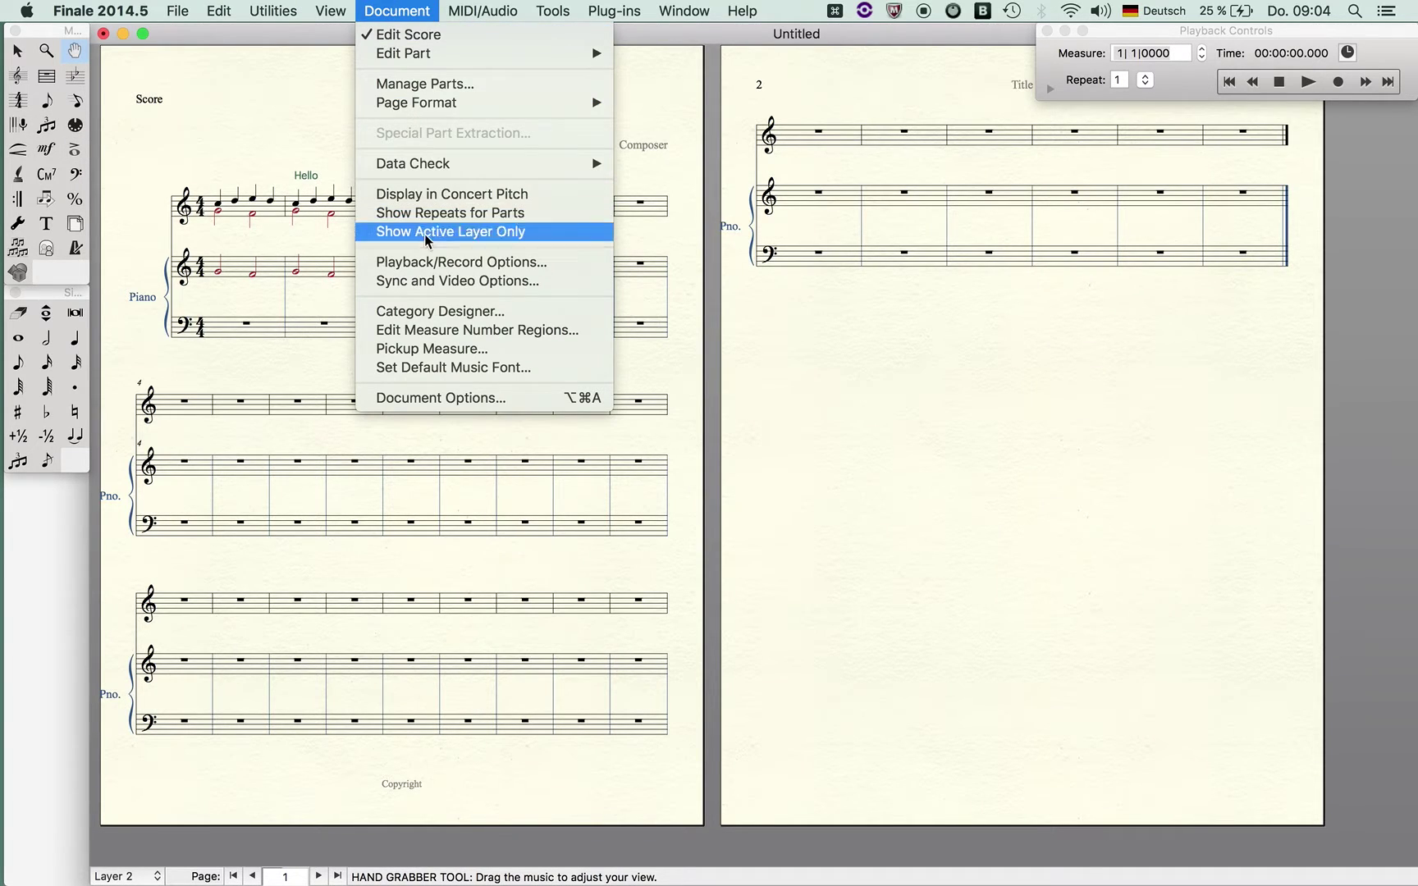
click(441, 331)
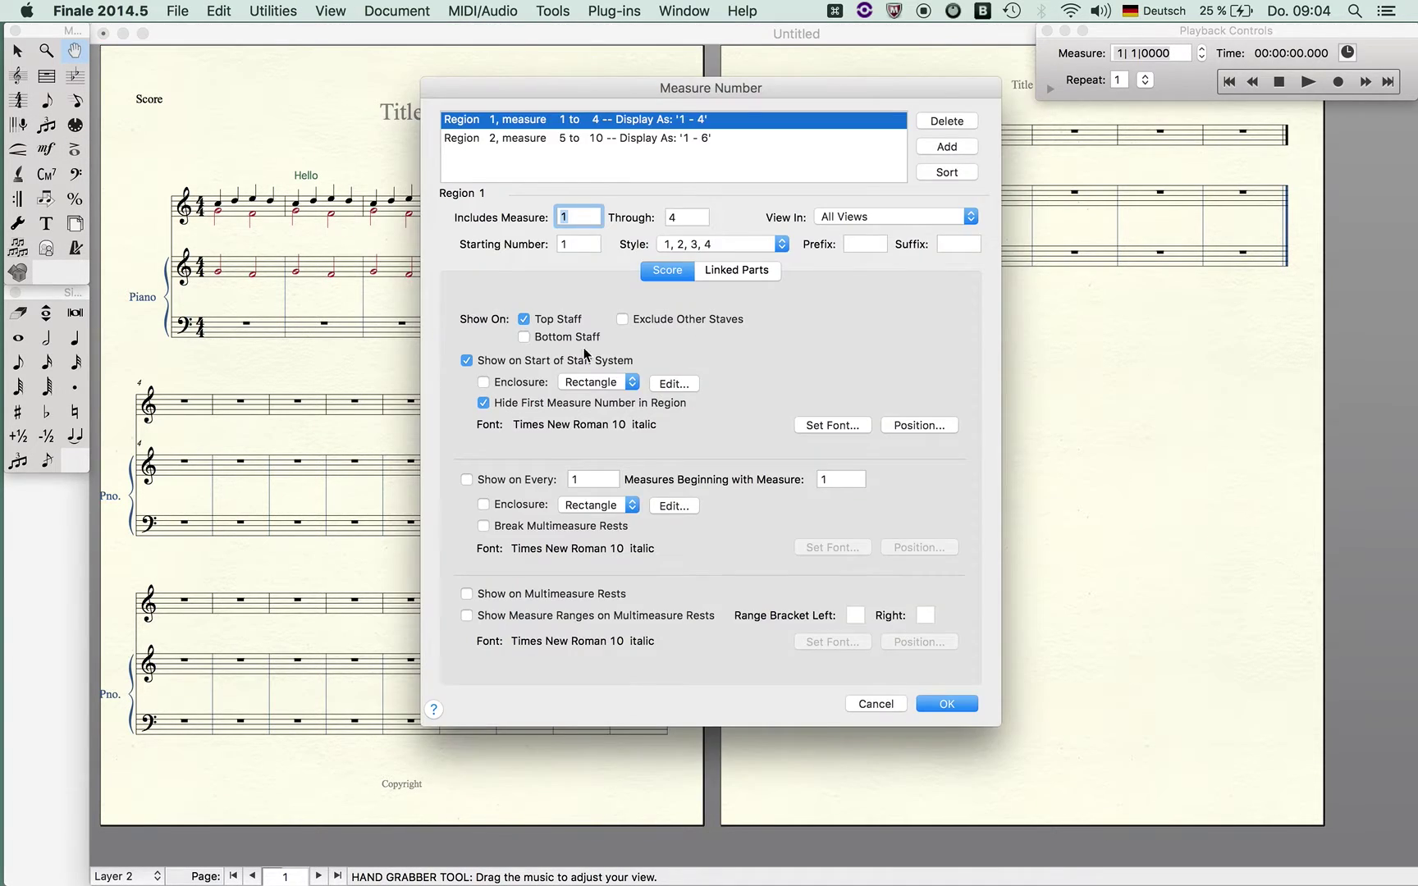
click(712, 137)
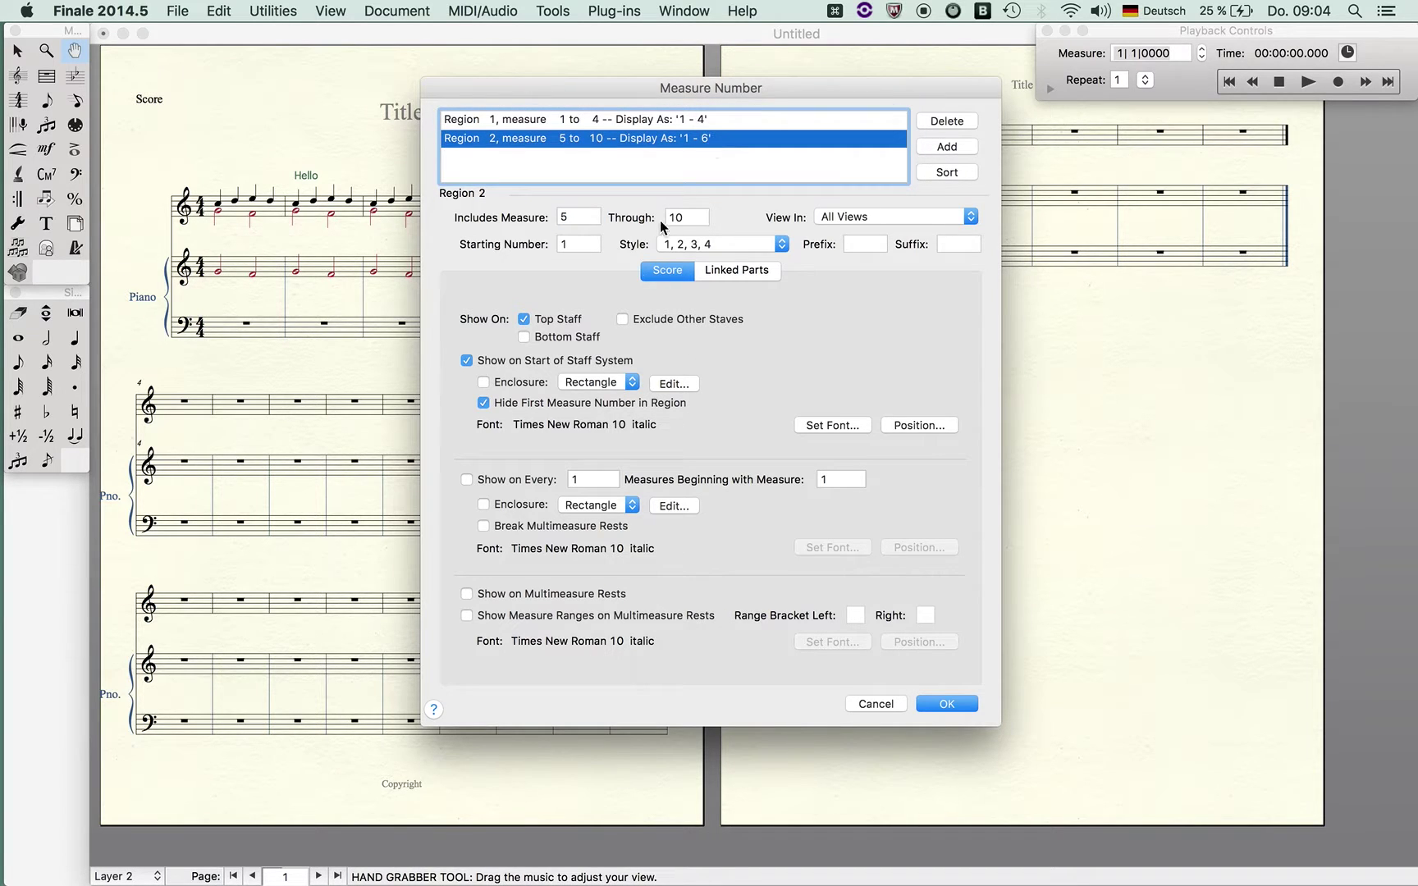
click(542, 482)
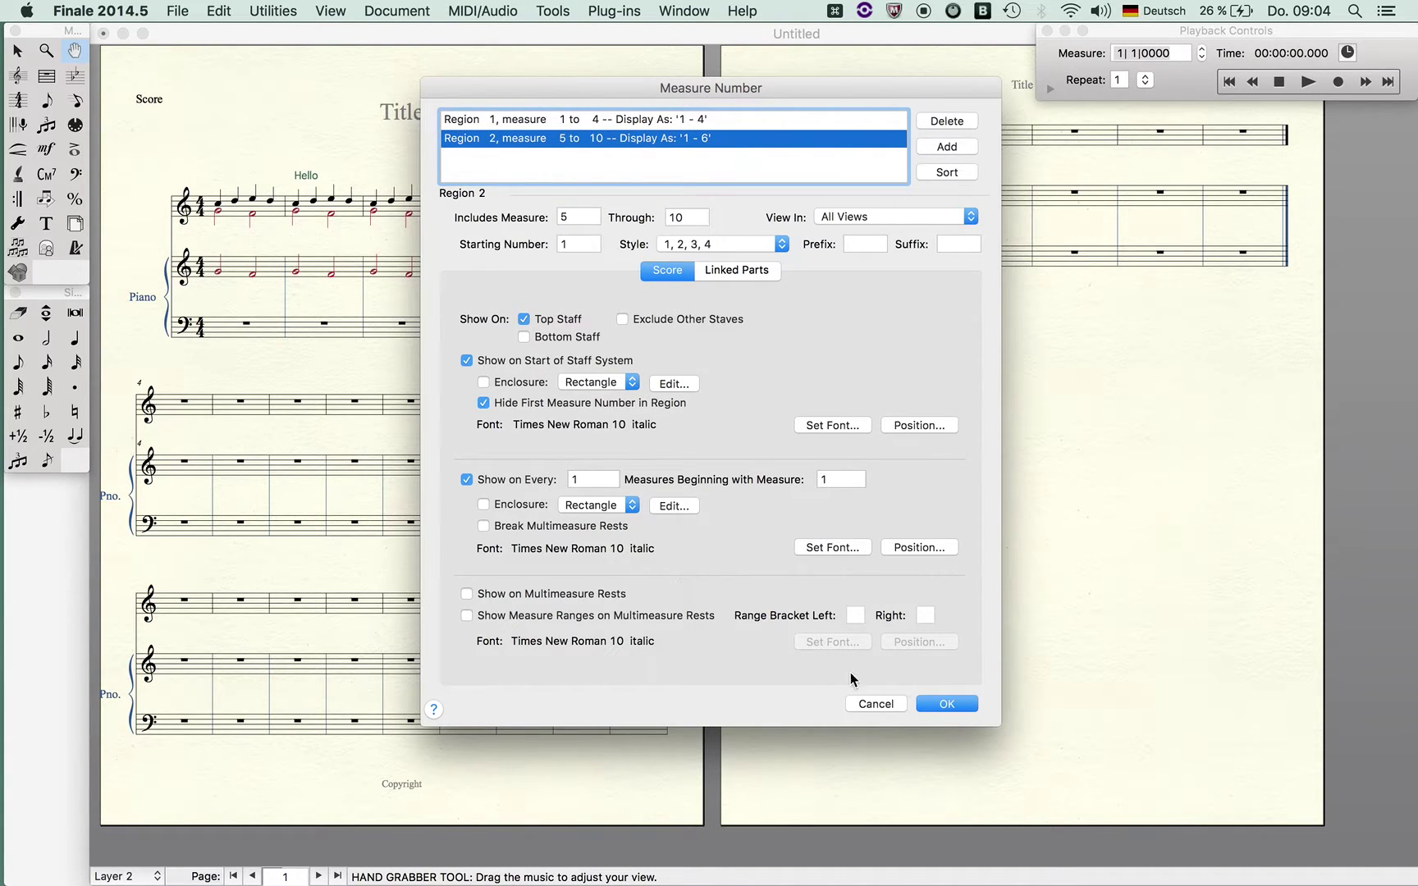
click(930, 700)
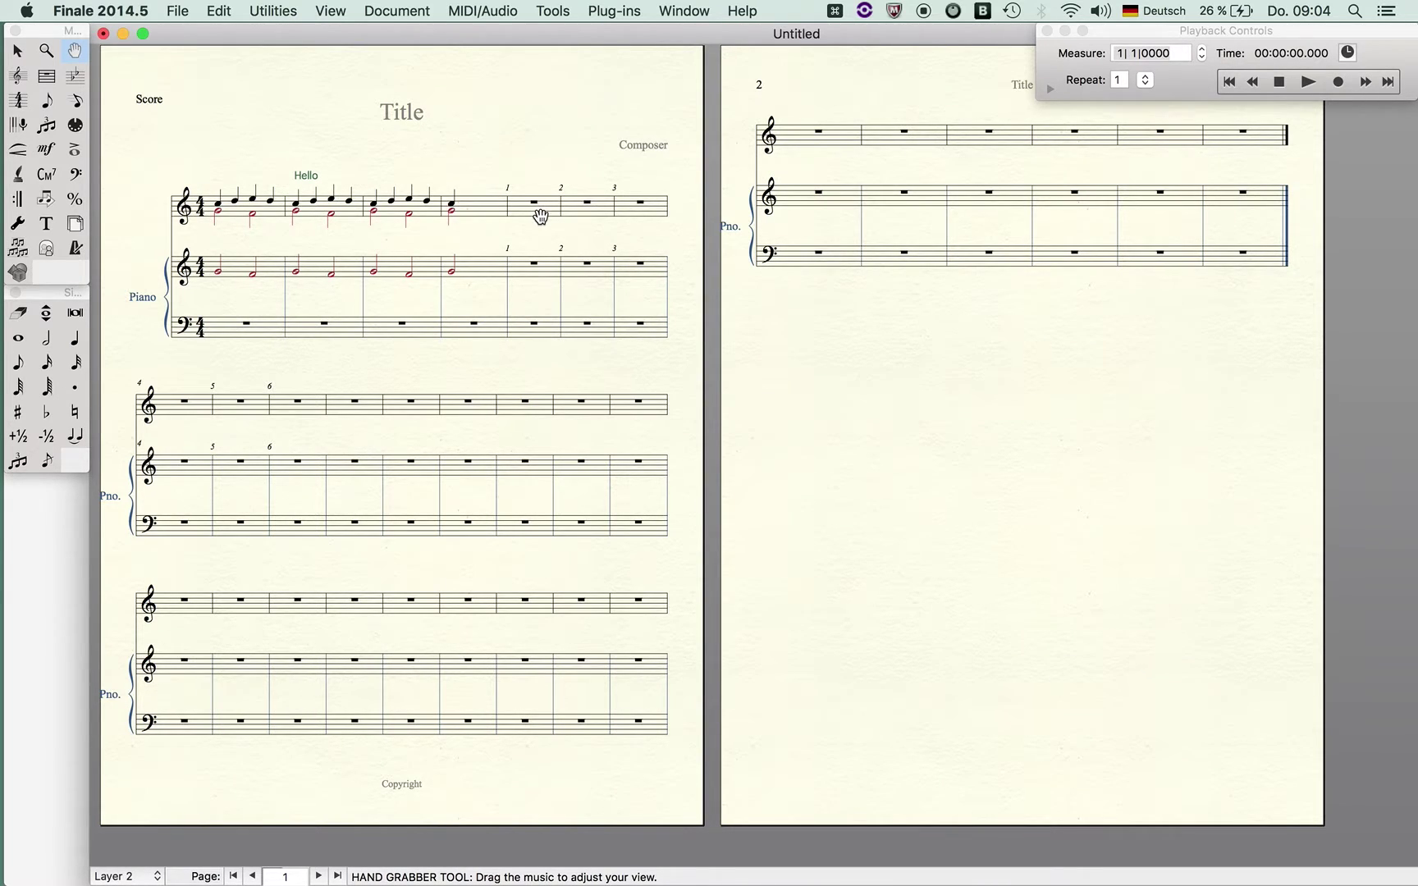
click(391, 9)
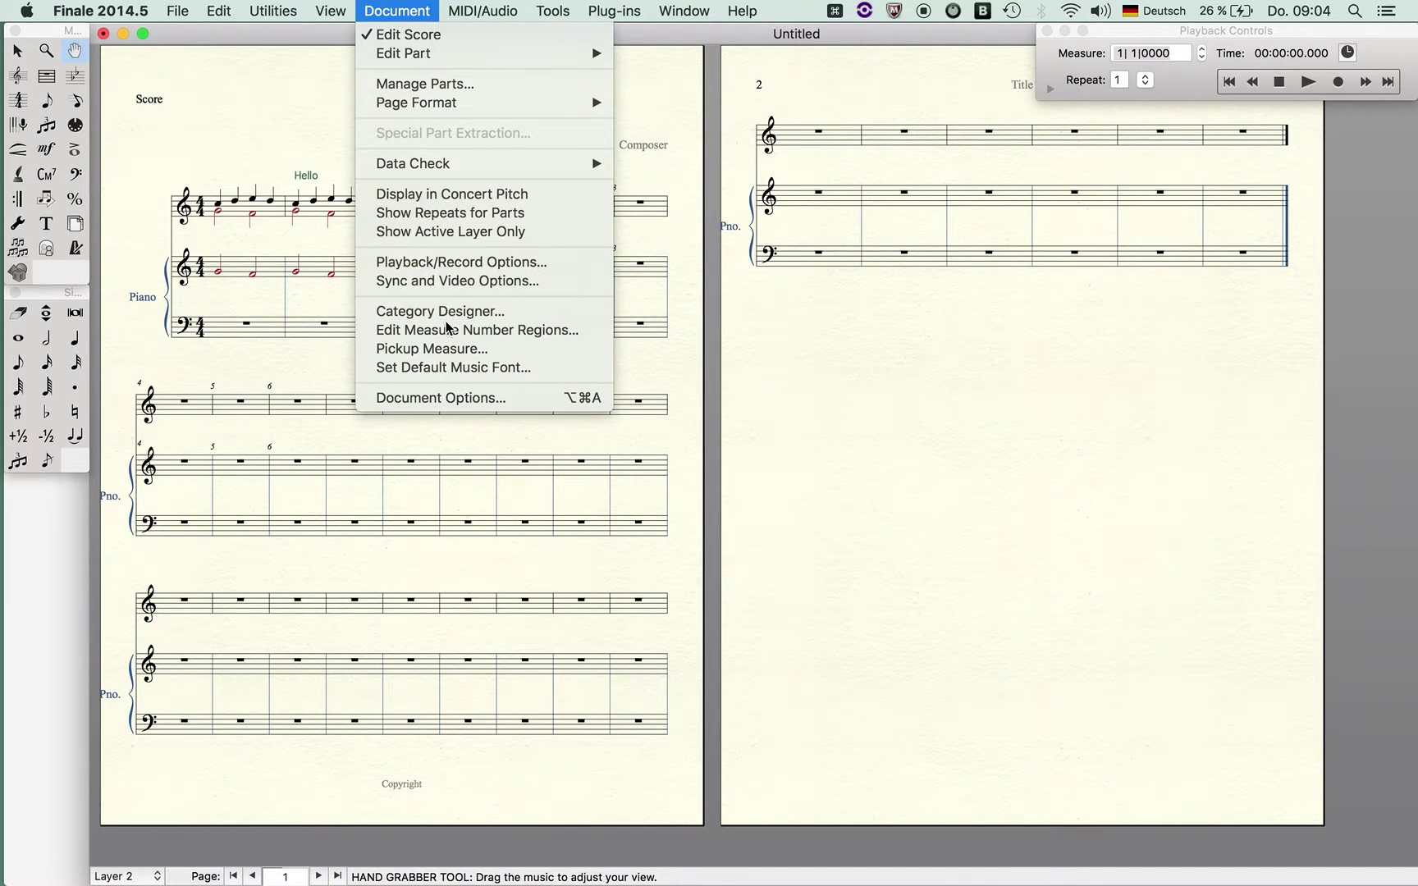
click(450, 351)
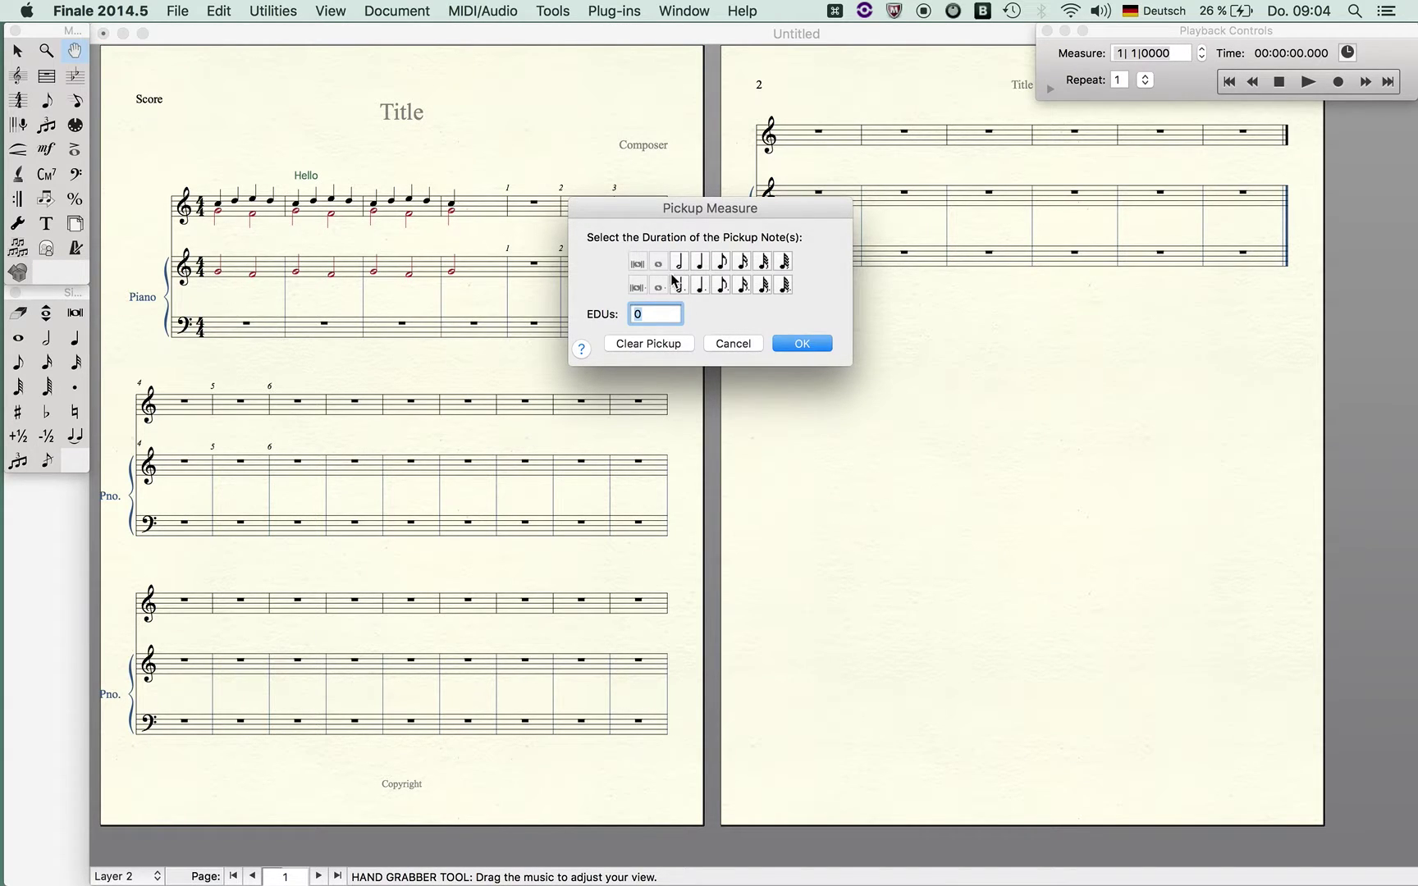
click(742, 343)
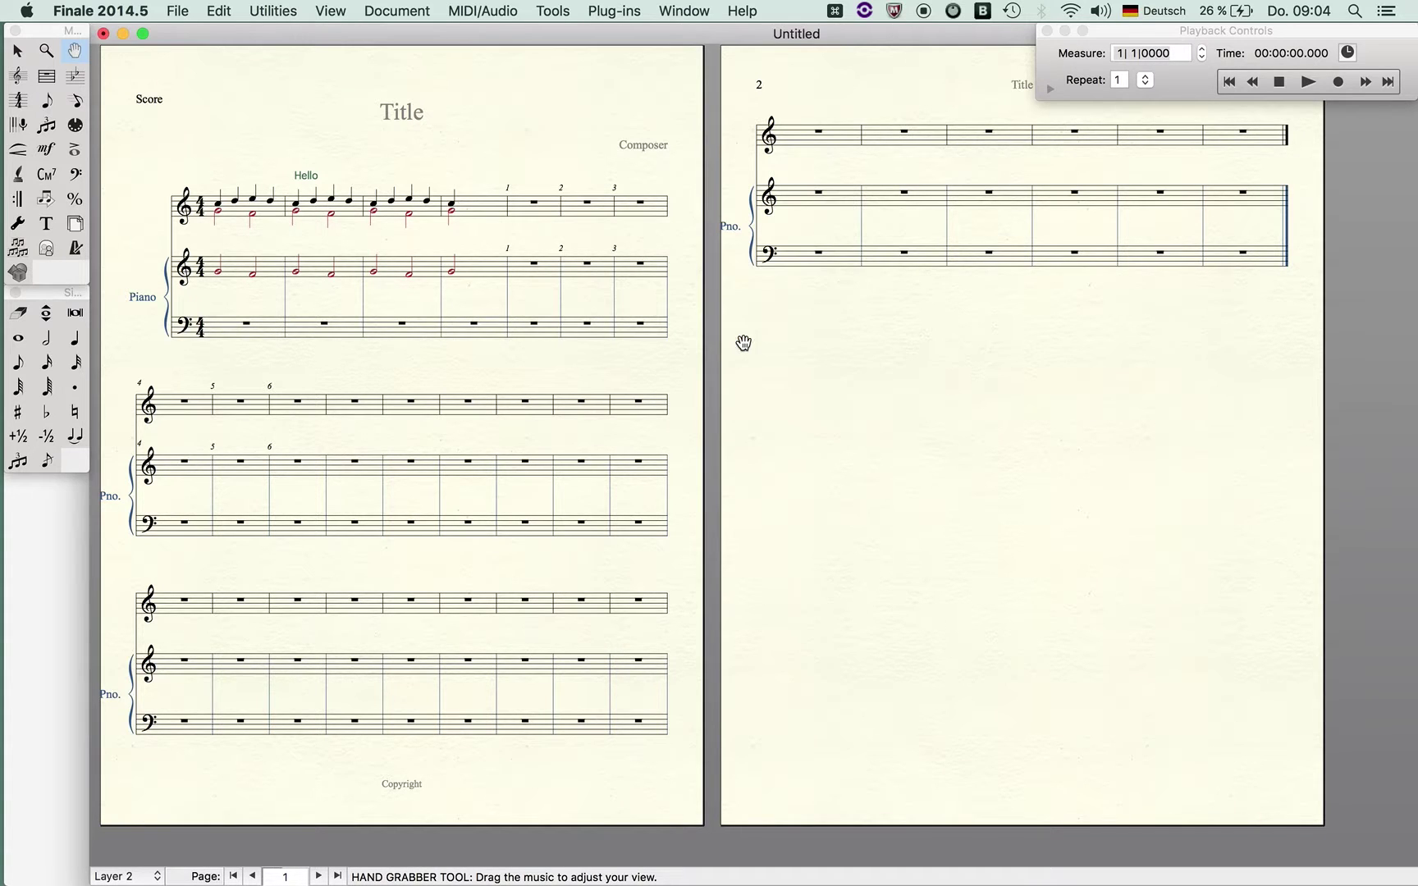
Open measure 12's attributes with the Measure tool, then close them unchanged.
click(43, 78)
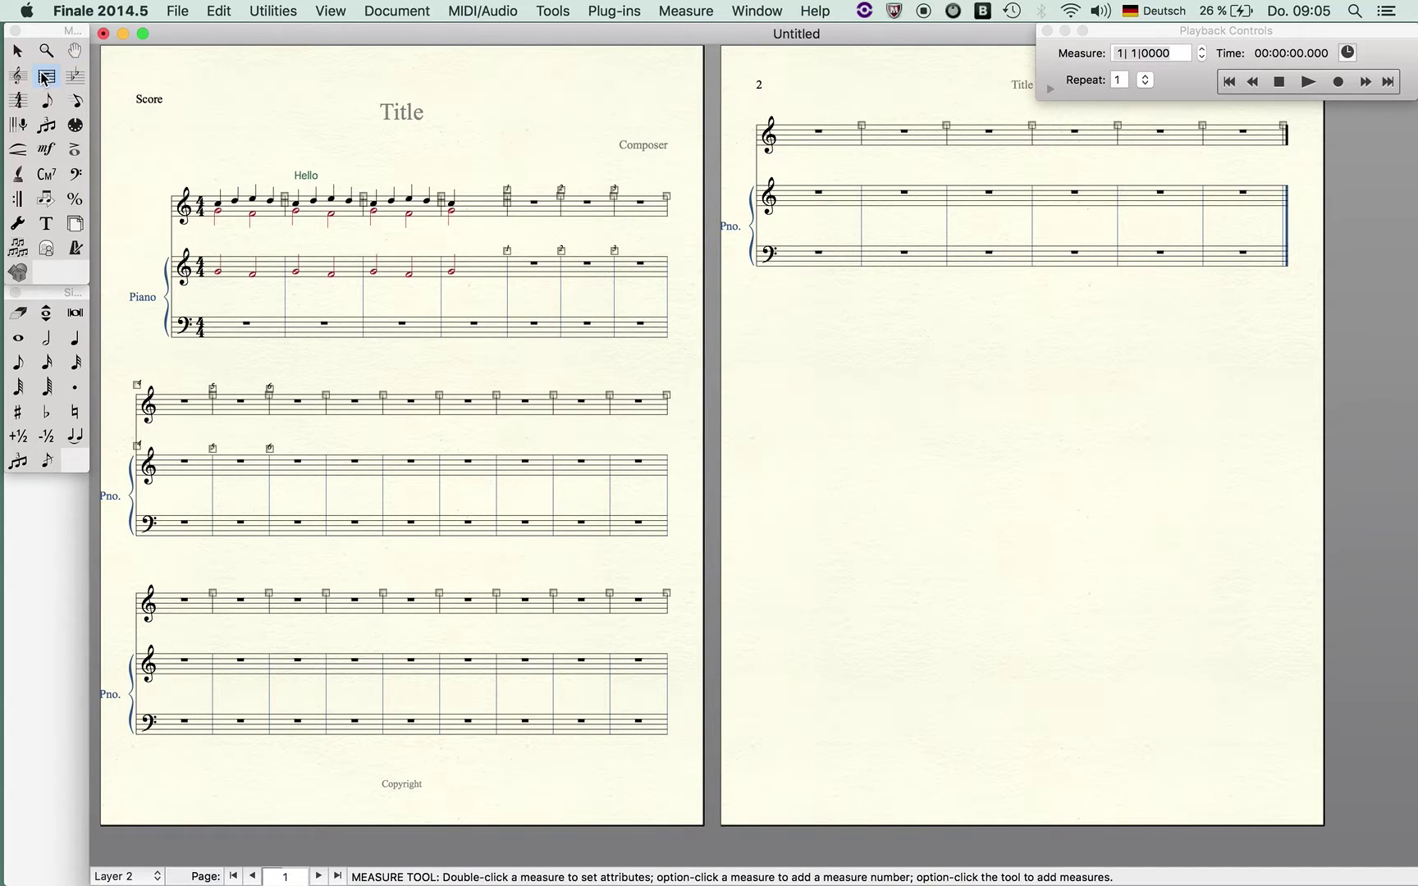
double_click(402, 402)
key(Escape)
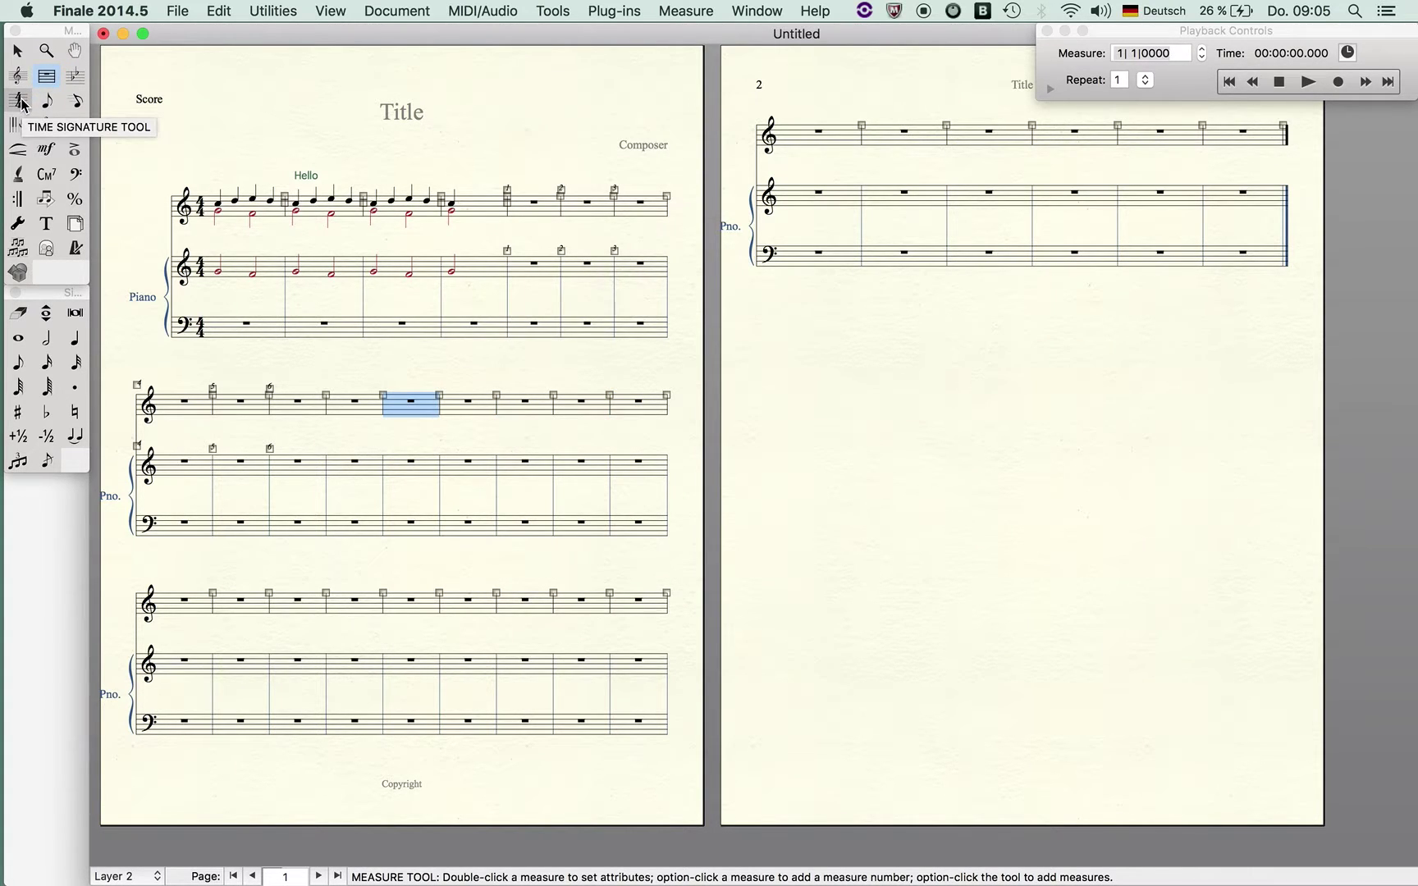
scroll(129, 31, right, 3)
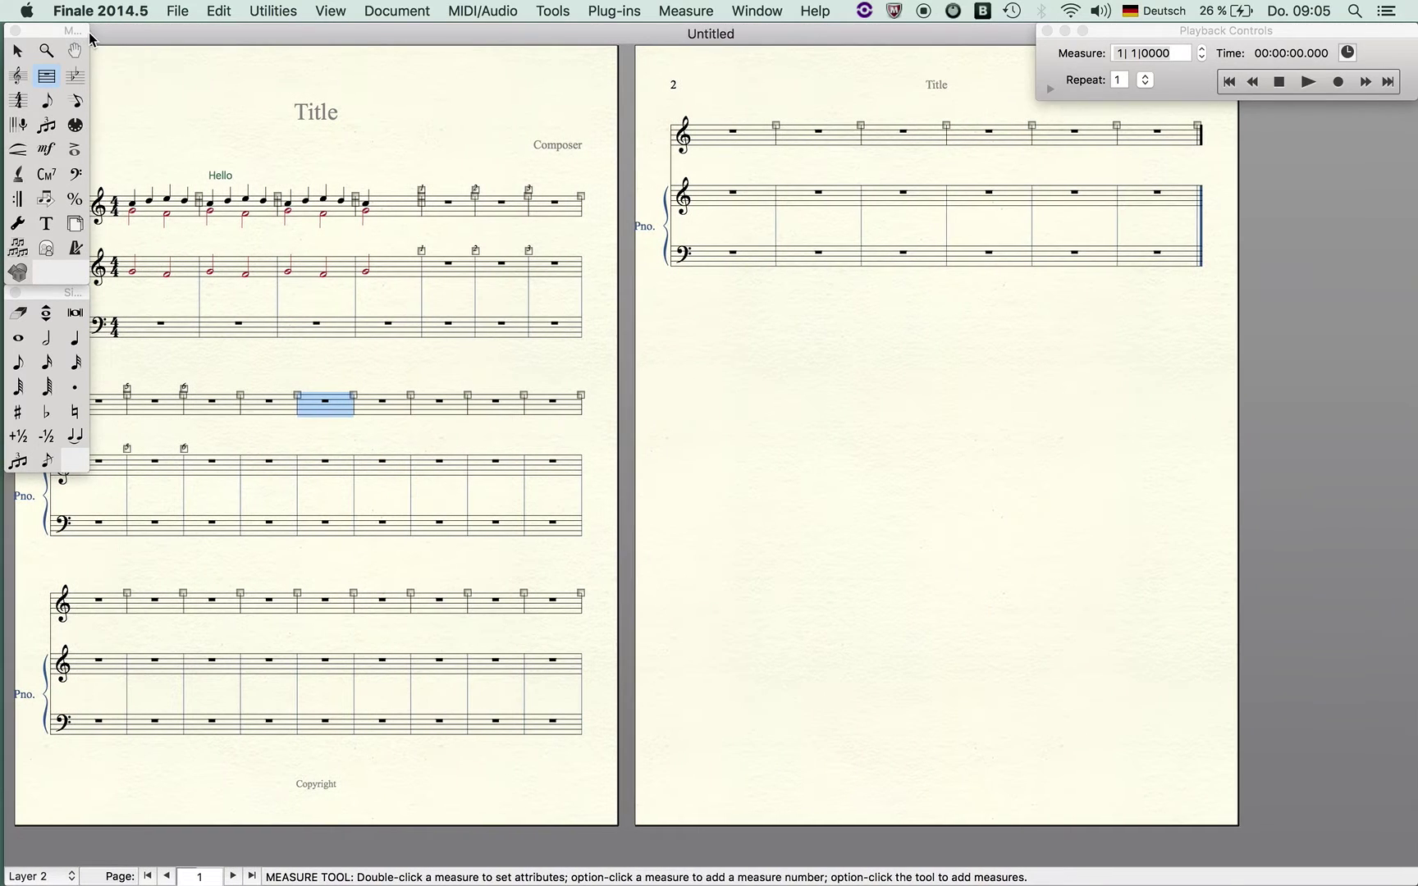
Give measure 12 alone a 1/4 time signature while it still displays 4/4.
click(18, 100)
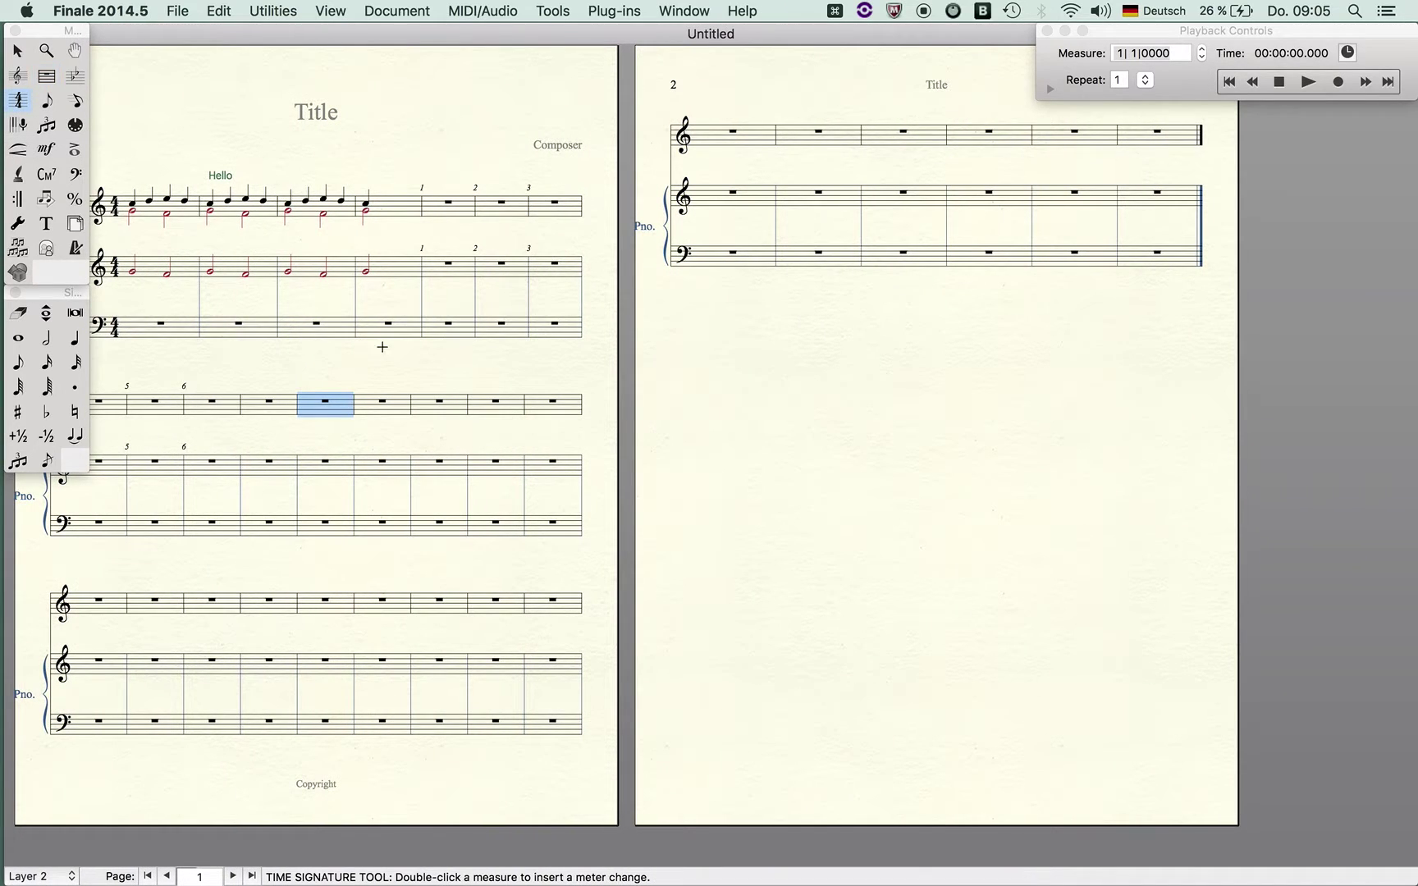
double_click(339, 408)
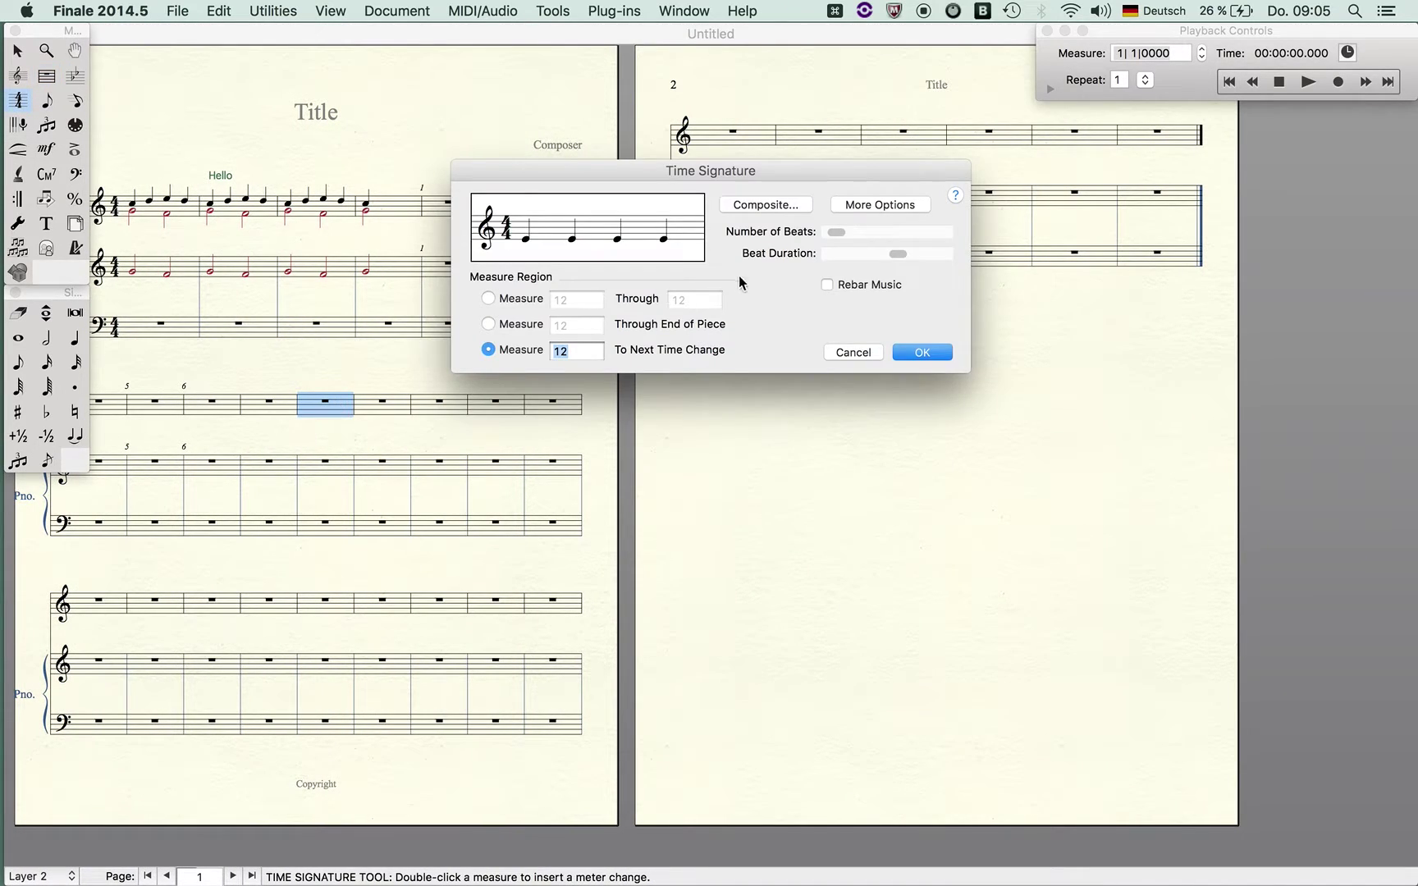
click(875, 204)
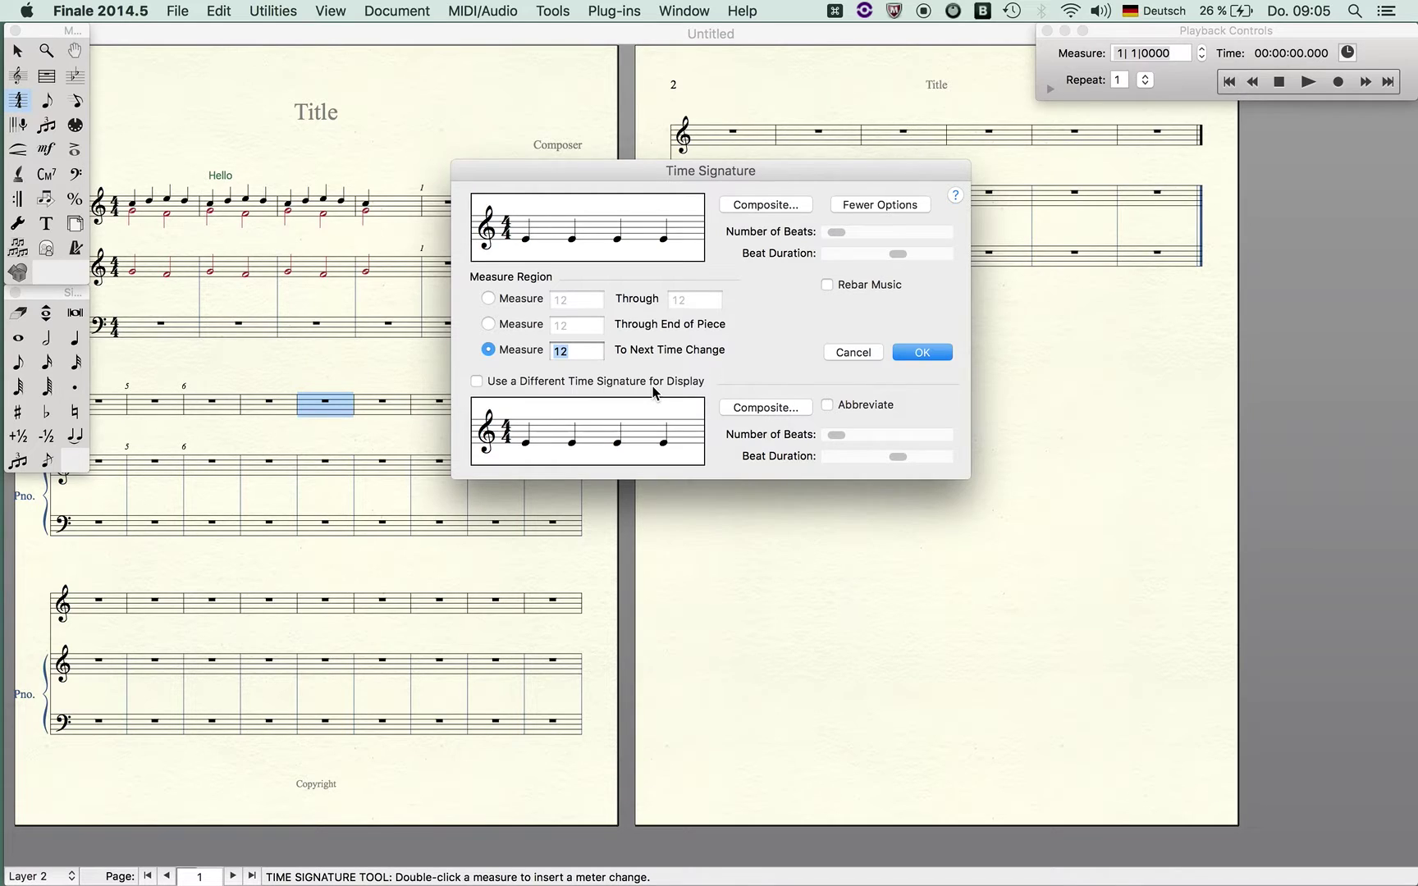
click(477, 383)
click(822, 231)
click(822, 231)
click(822, 232)
click(514, 298)
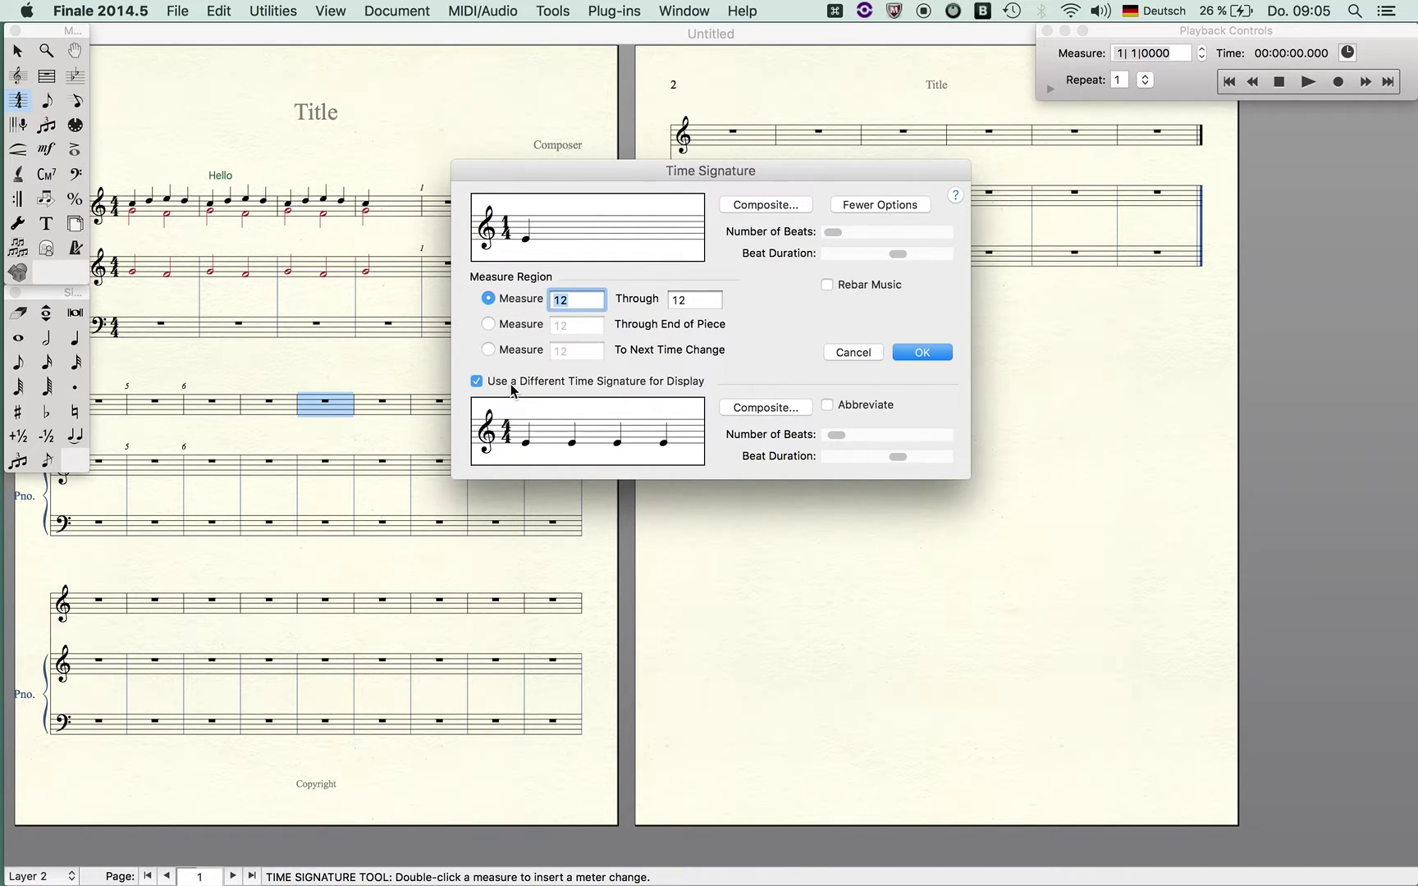
click(921, 351)
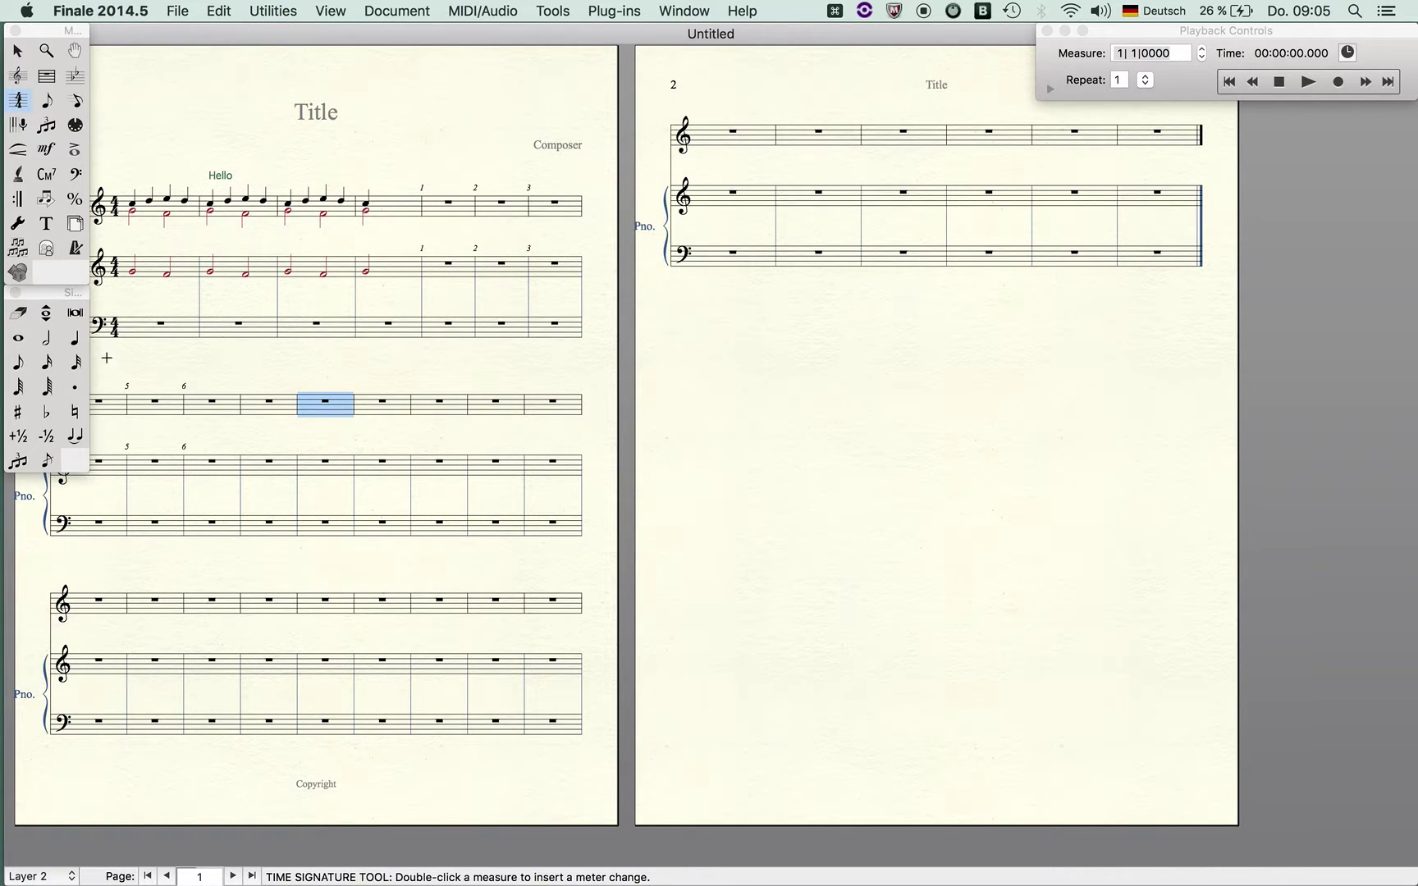
Enter quarter notes in measure 12 on all three staves and a half note in the final measure.
click(75, 337)
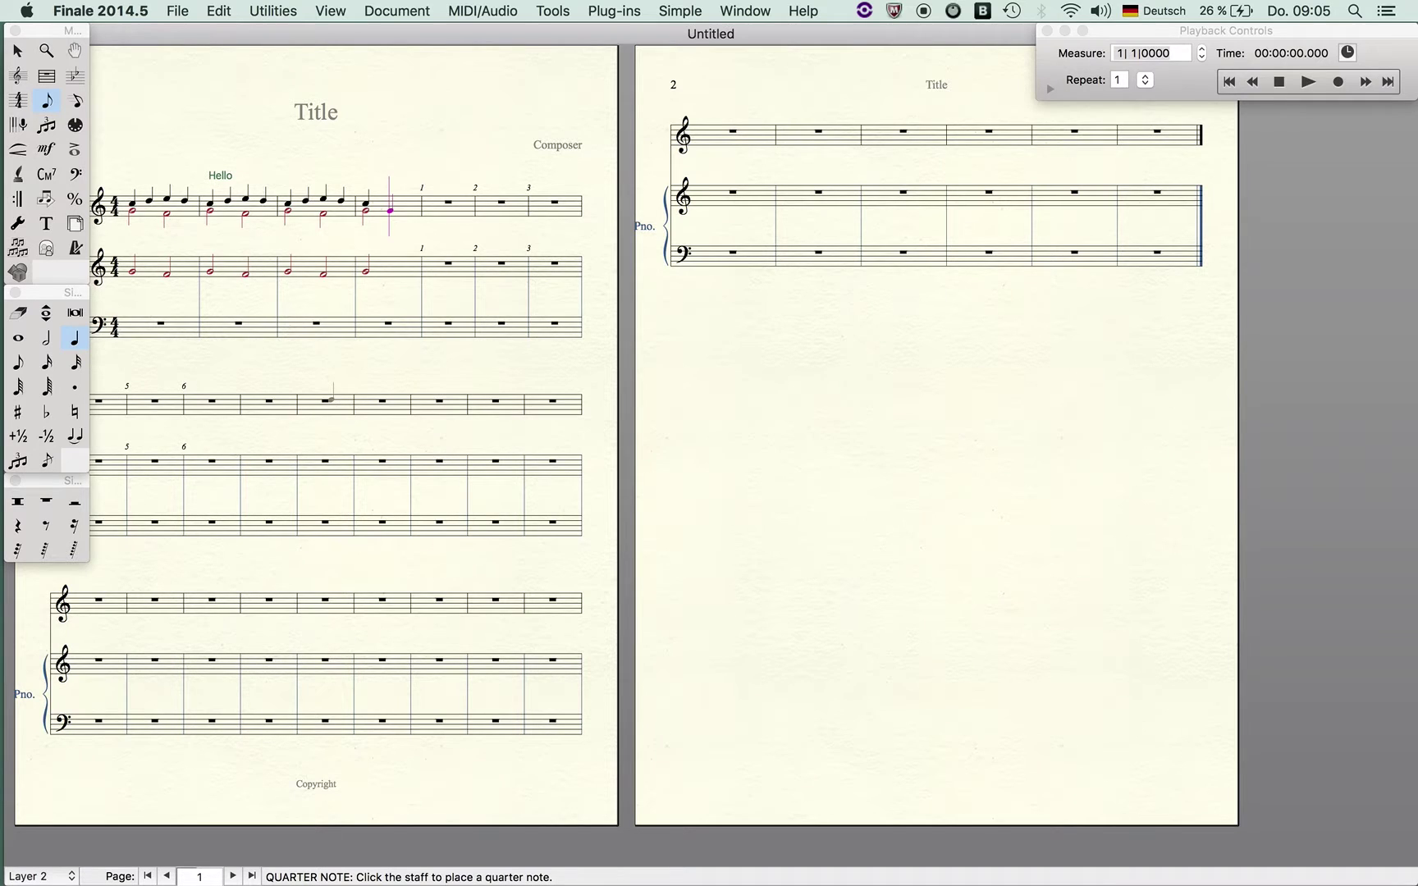
click(331, 402)
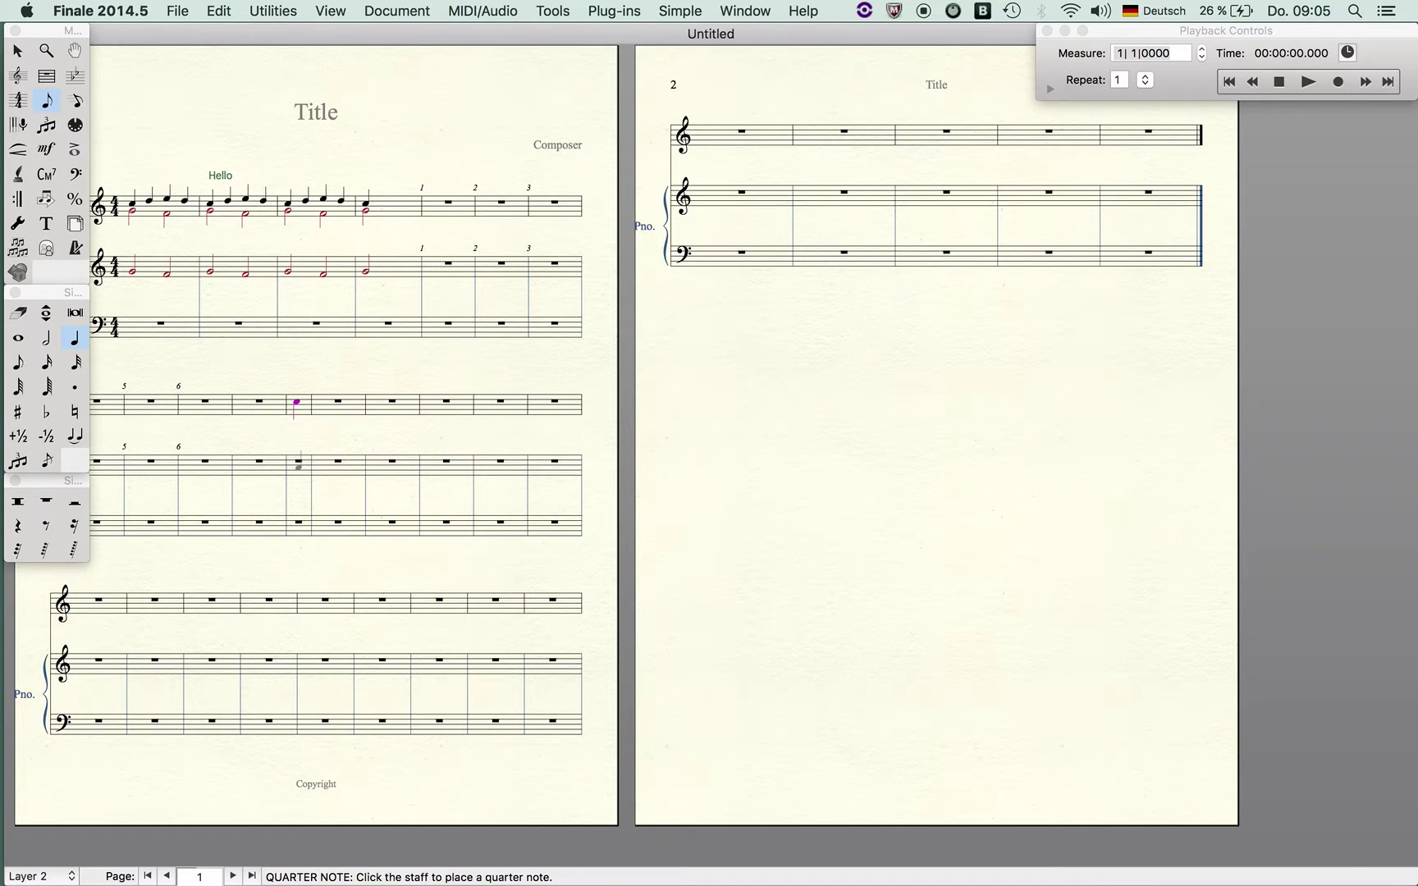
click(297, 465)
click(296, 523)
click(46, 337)
click(1150, 141)
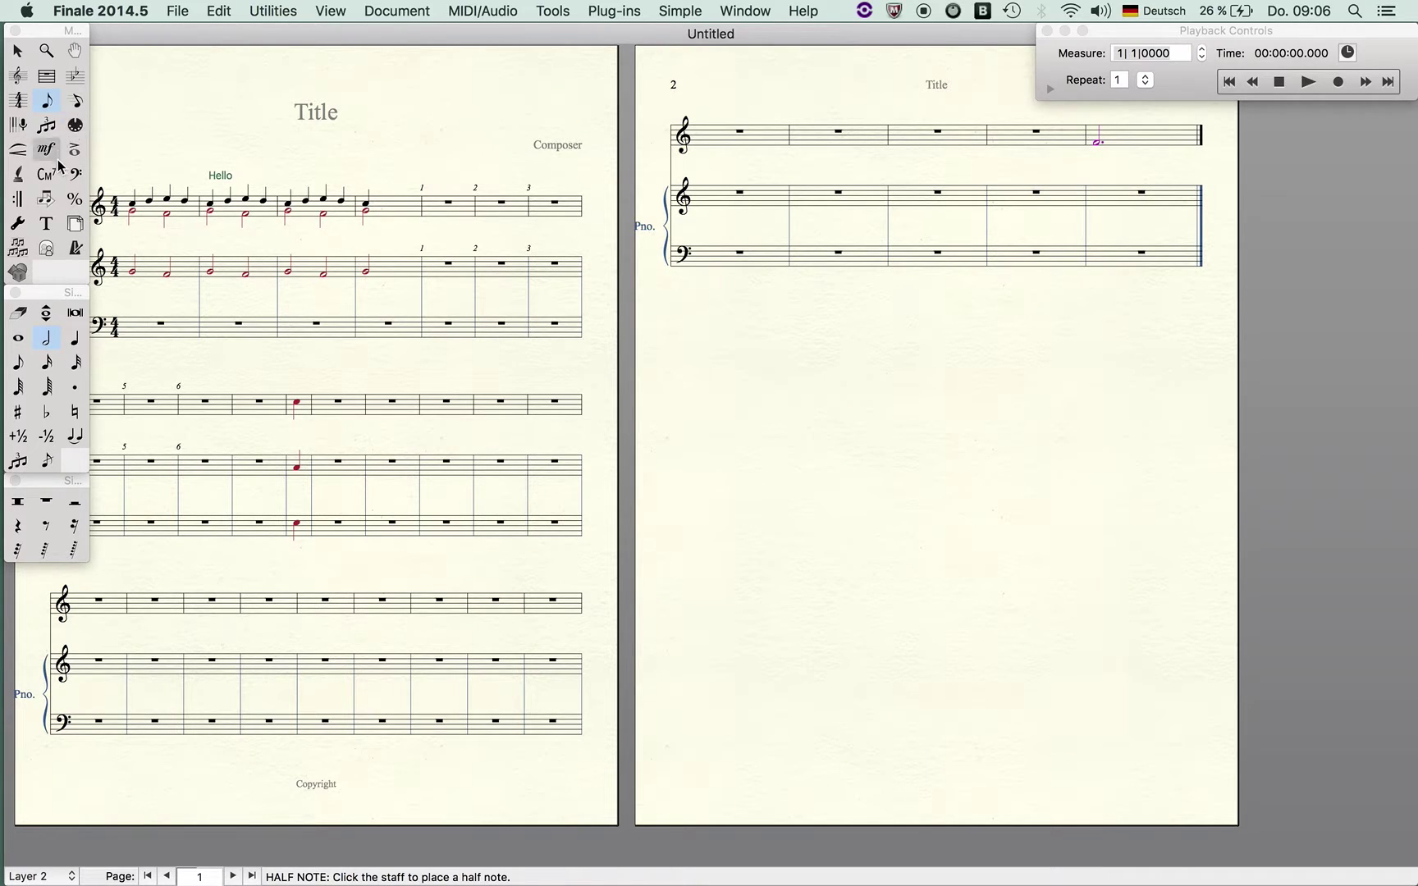
Change measure 31 to a 3/4 time signature while keeping 4/4 as the displayed signature.
click(17, 100)
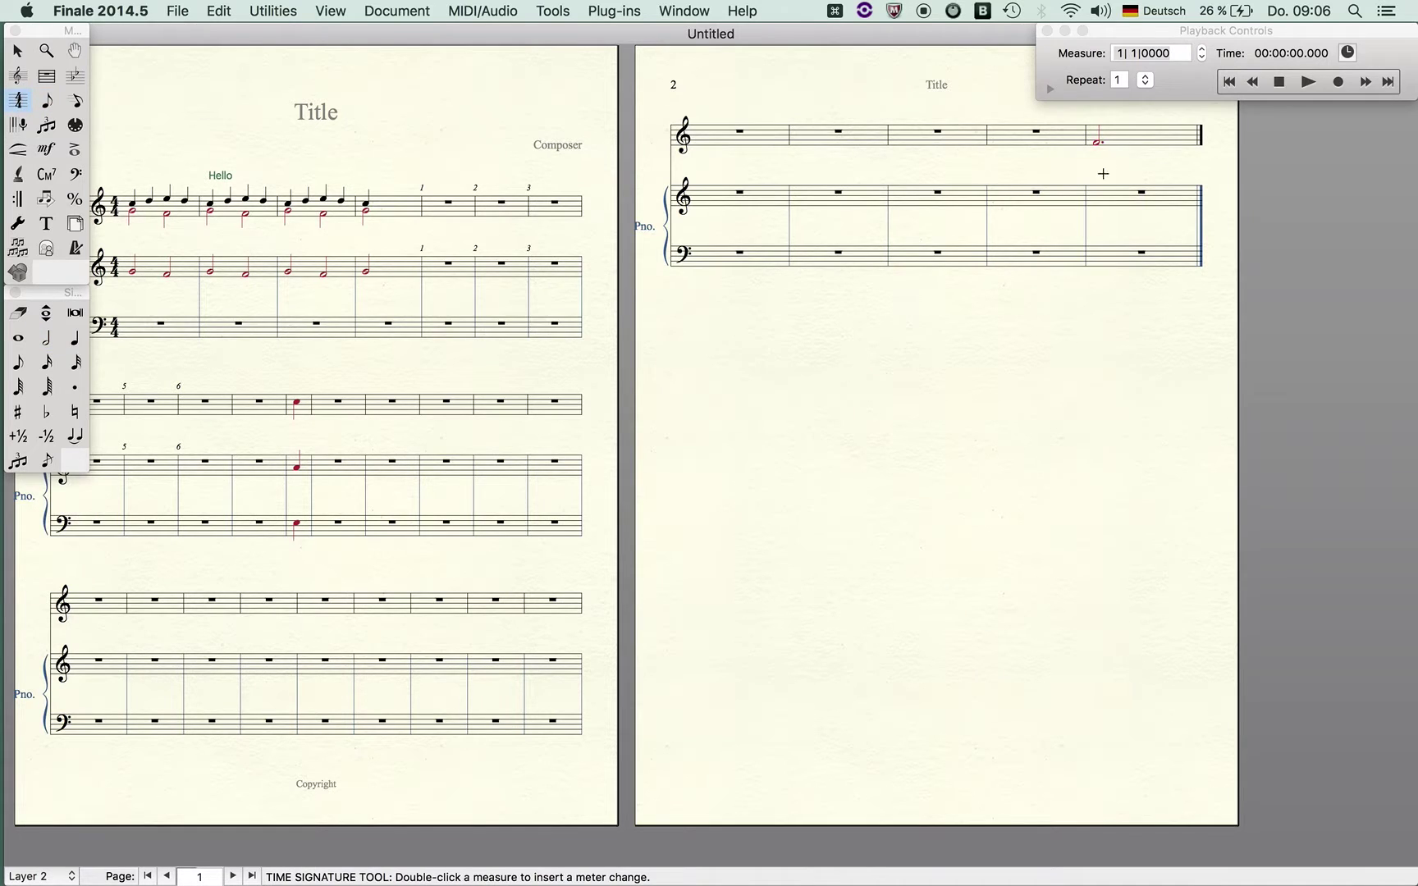
double_click(1143, 138)
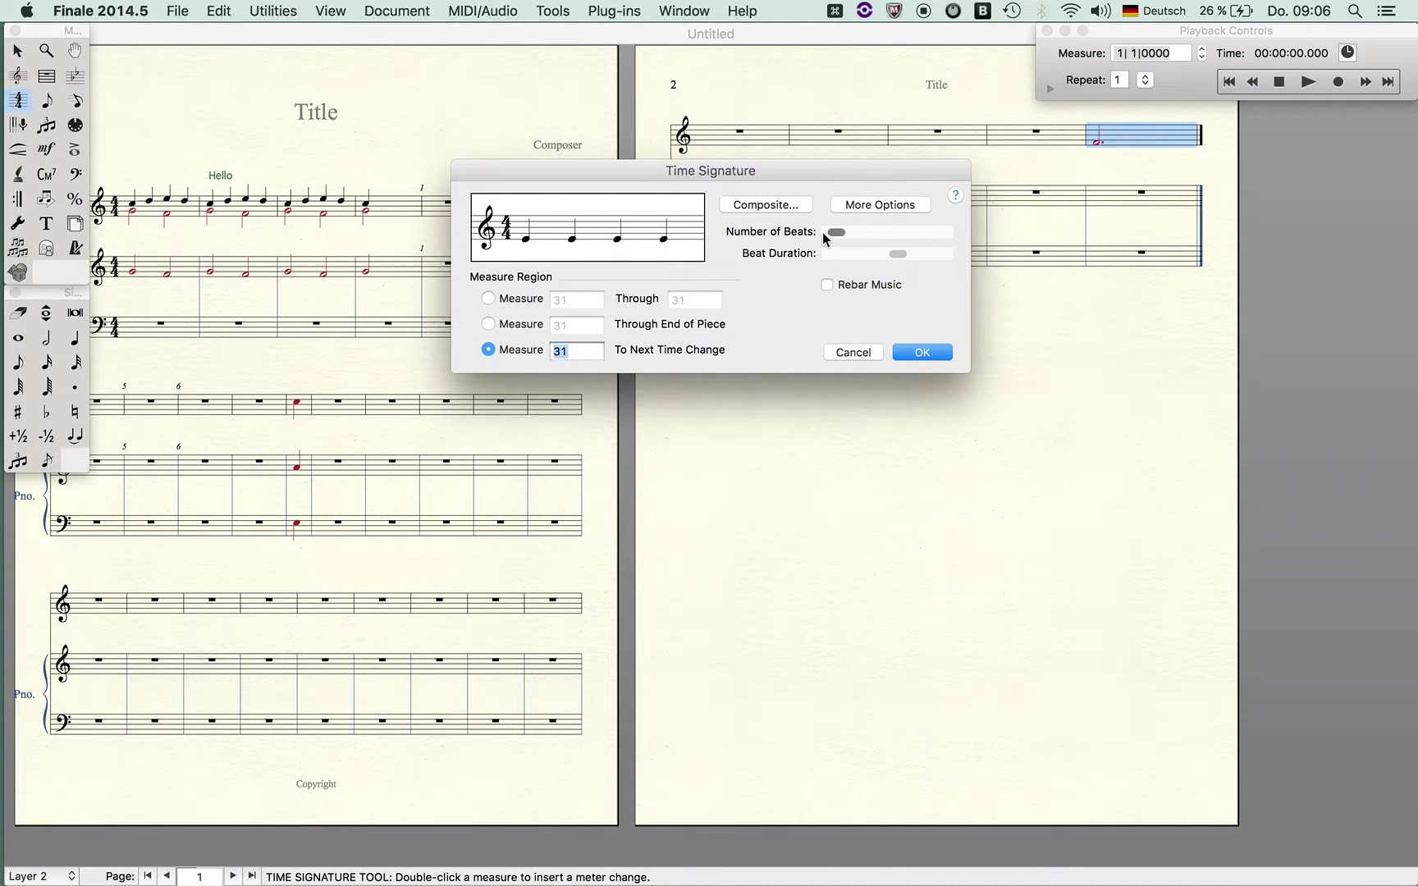
click(824, 235)
click(848, 205)
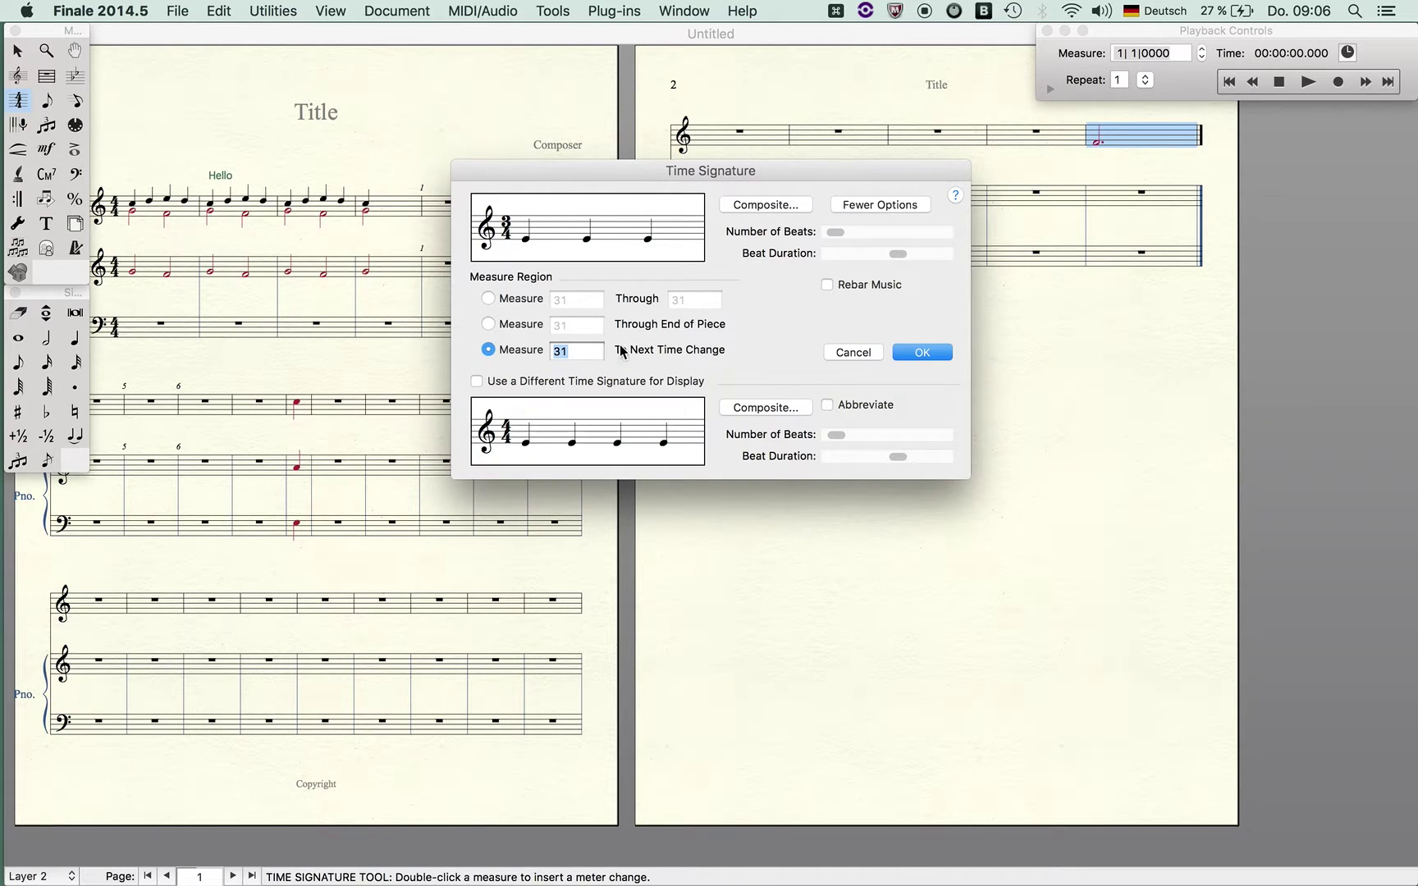
click(479, 383)
click(920, 351)
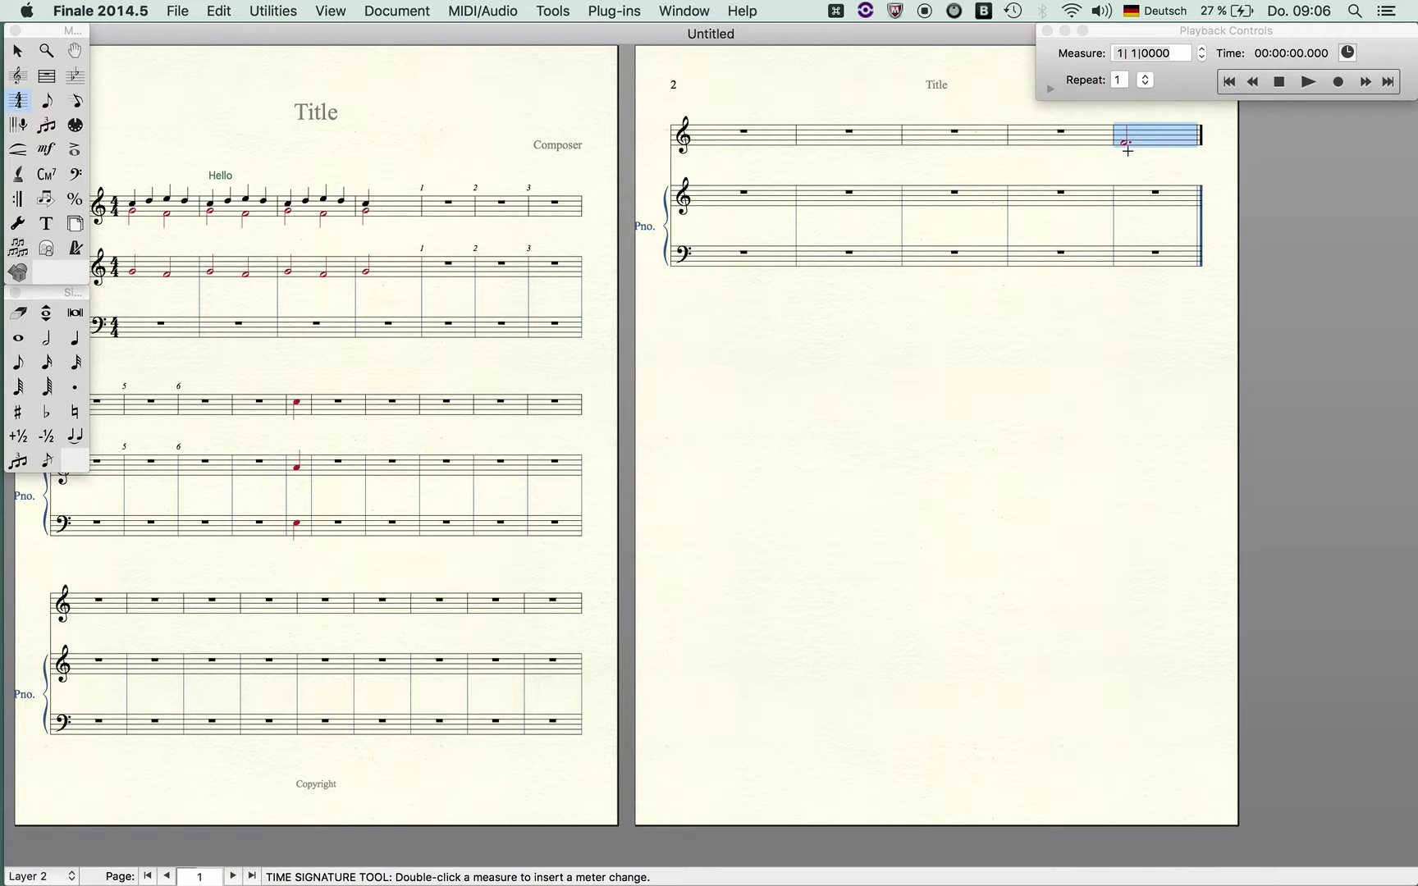
click(416, 8)
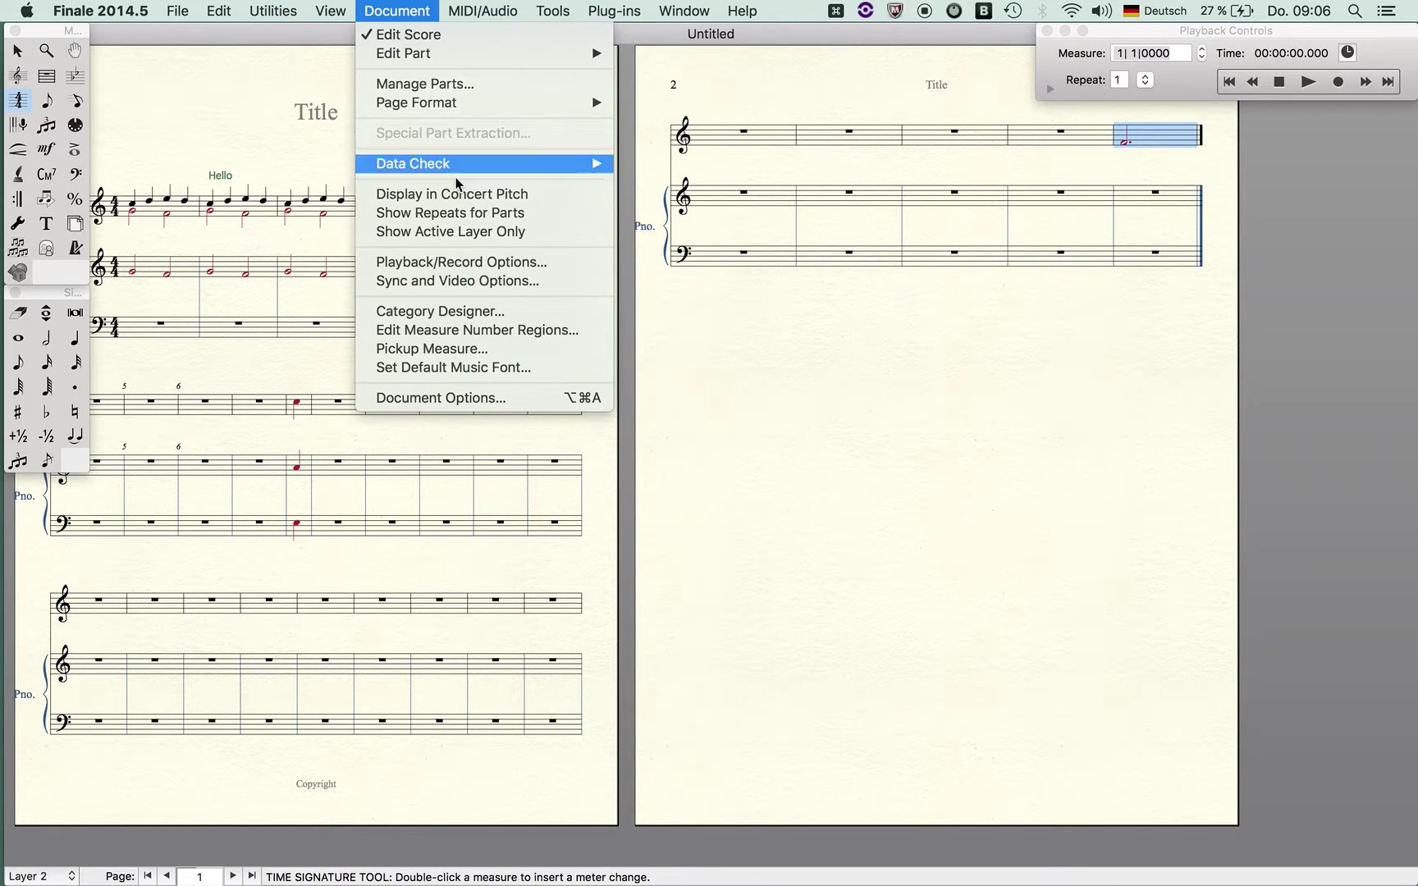
In Set Default Music Font, pick Vienna from the font list and confirm.
click(512, 370)
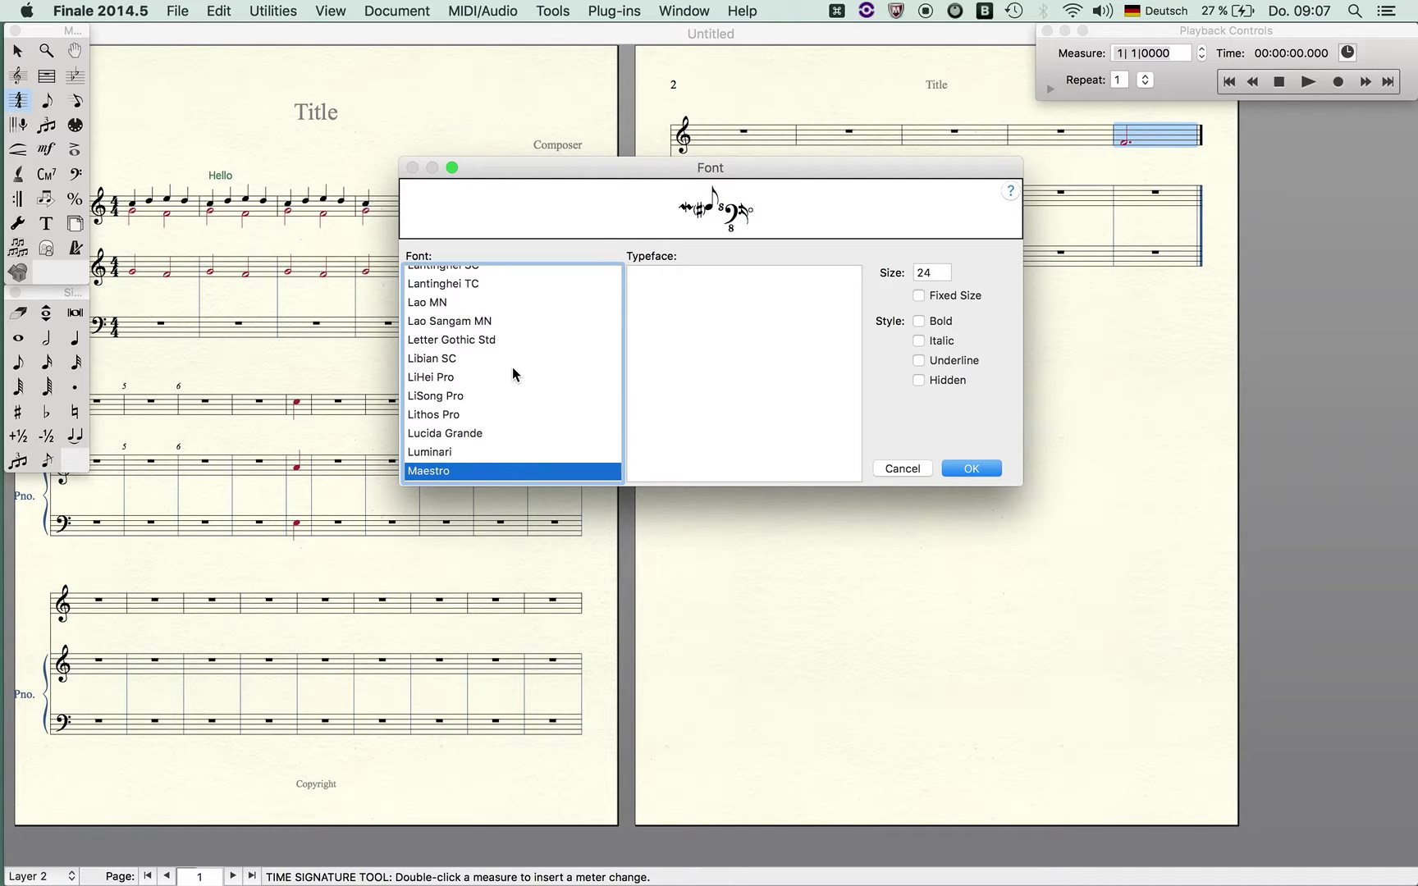
scroll(512, 366, down, 20)
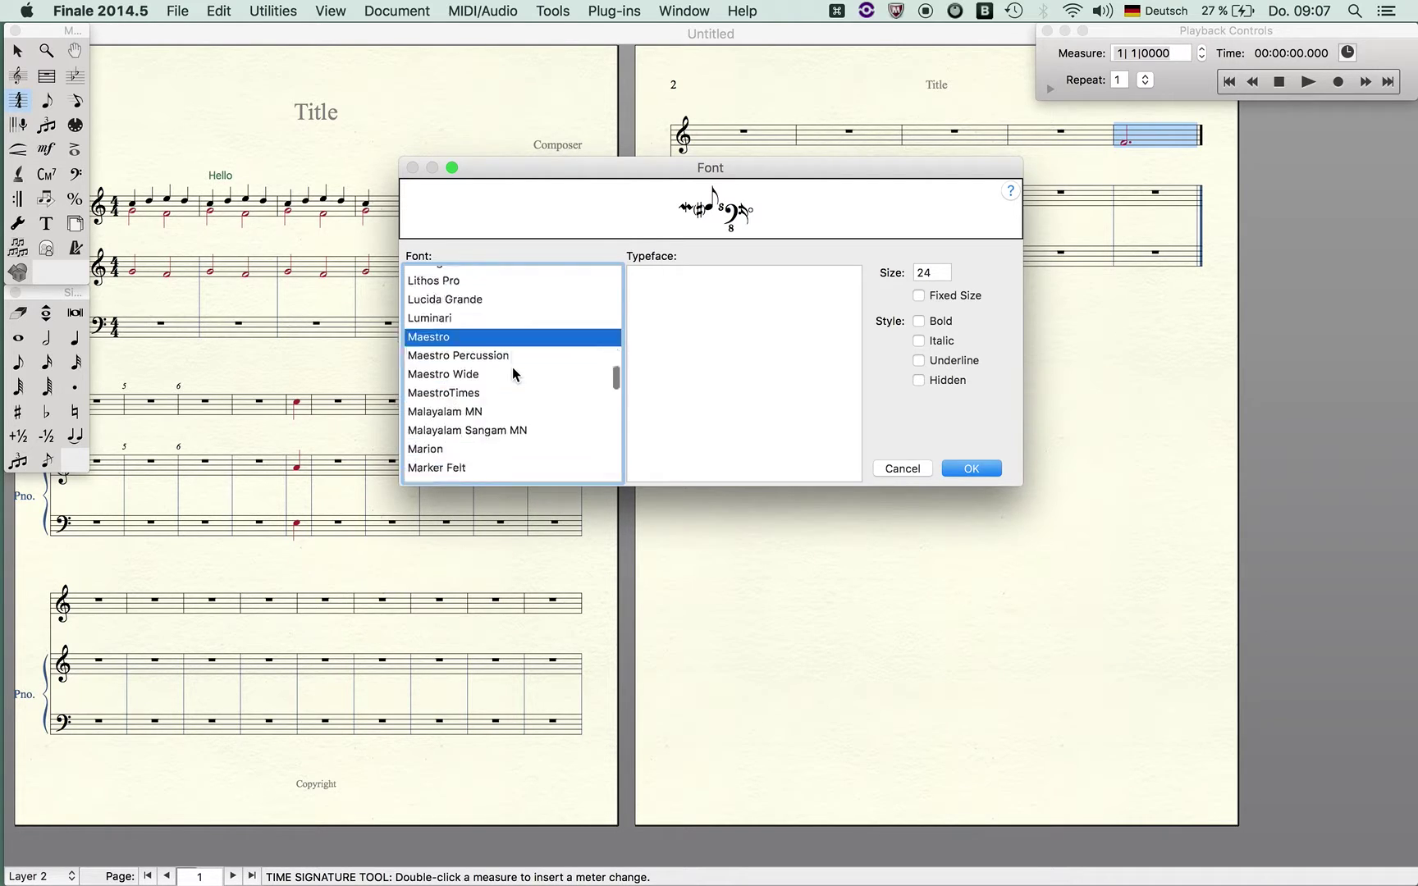
scroll(512, 367, down, 6)
scroll(468, 323, up, 3)
scroll(469, 323, up, 3)
scroll(469, 323, down, 3)
scroll(468, 324, up, 2)
scroll(469, 327, down, 4)
scroll(470, 329, up, 4)
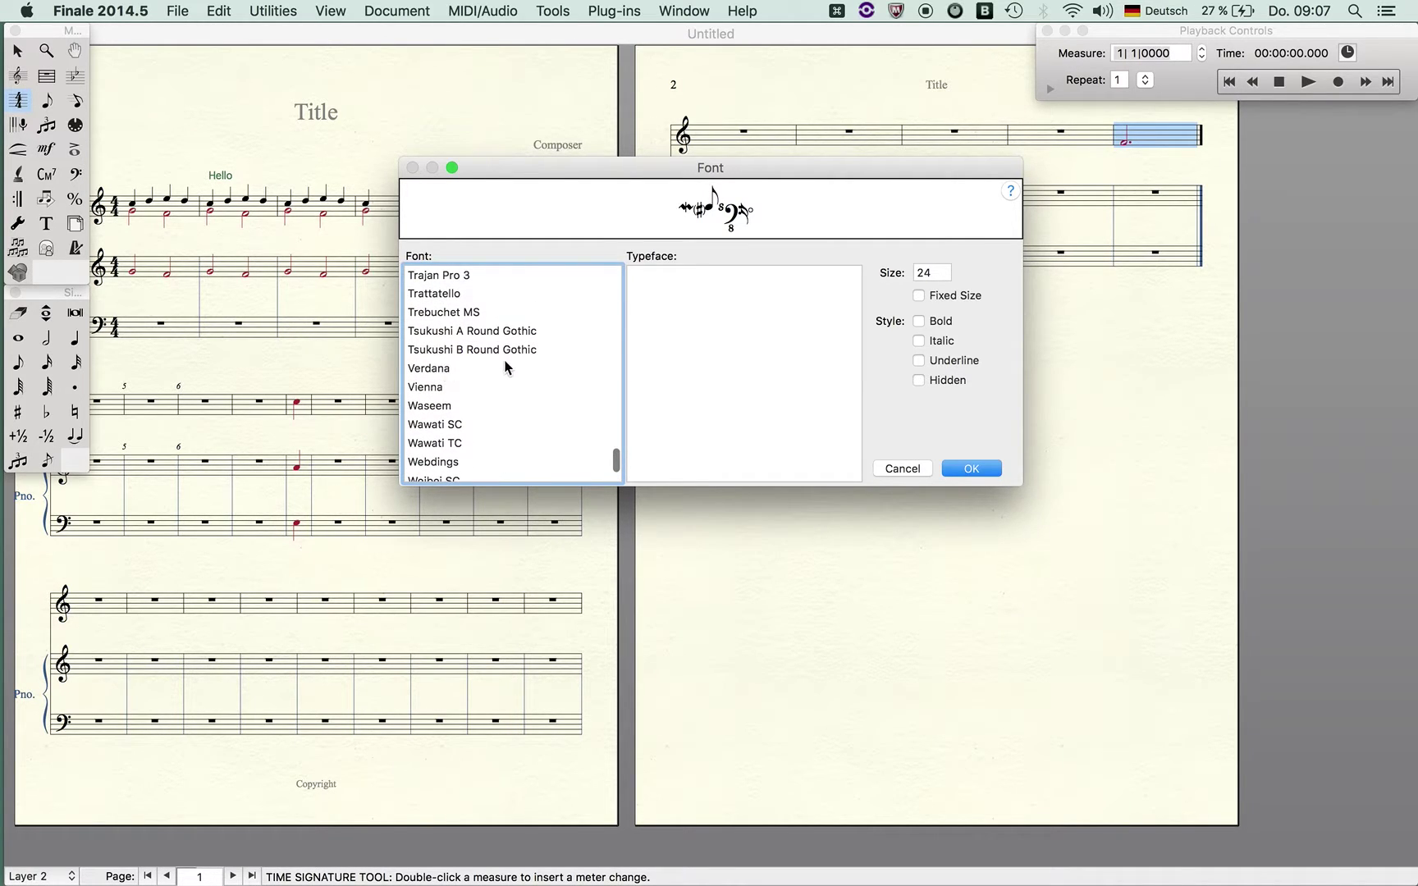
scroll(507, 367, down, 5)
scroll(510, 370, up, 5)
click(426, 336)
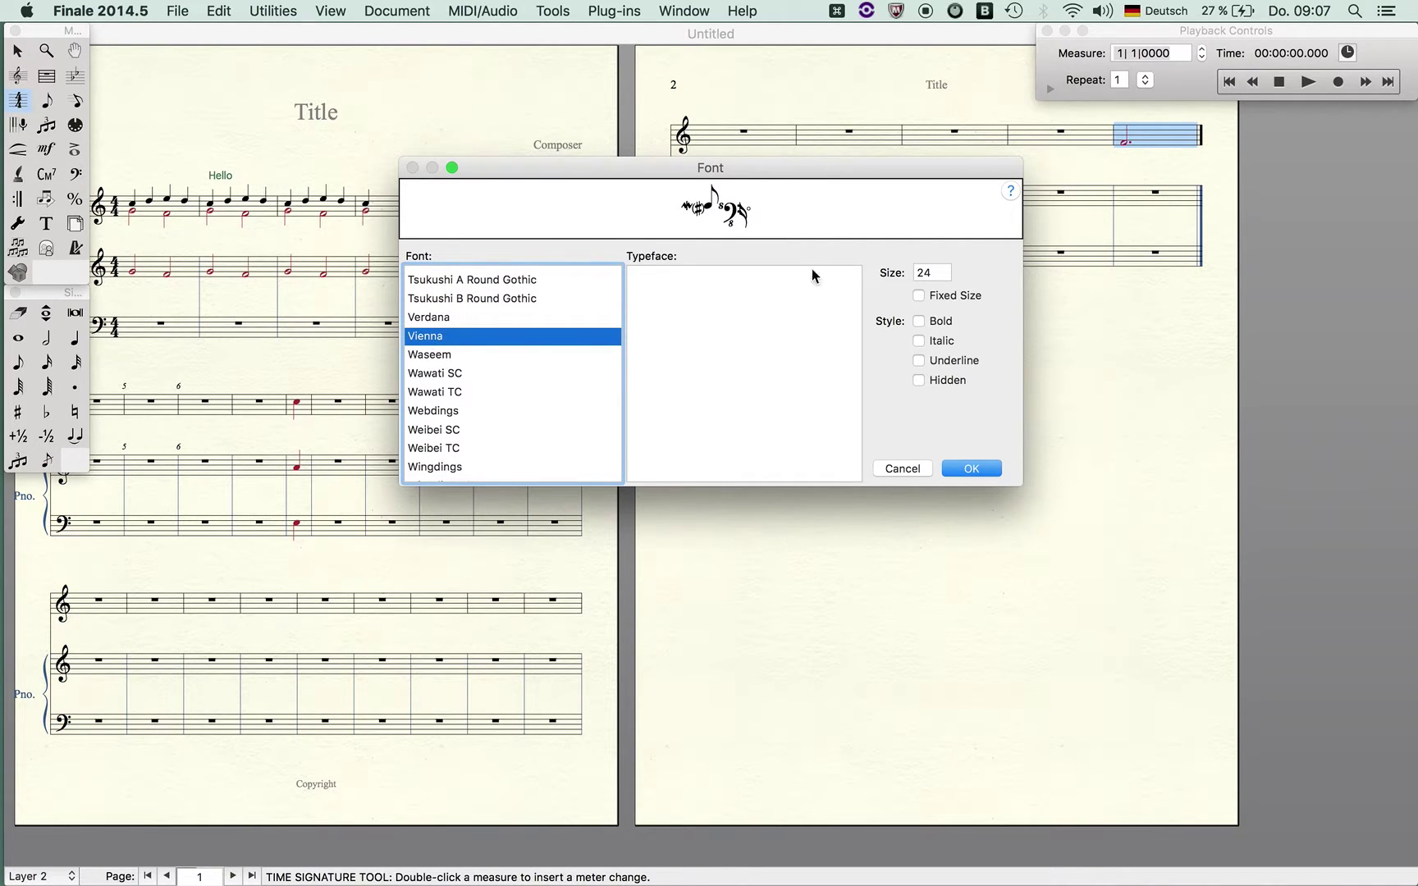
click(972, 471)
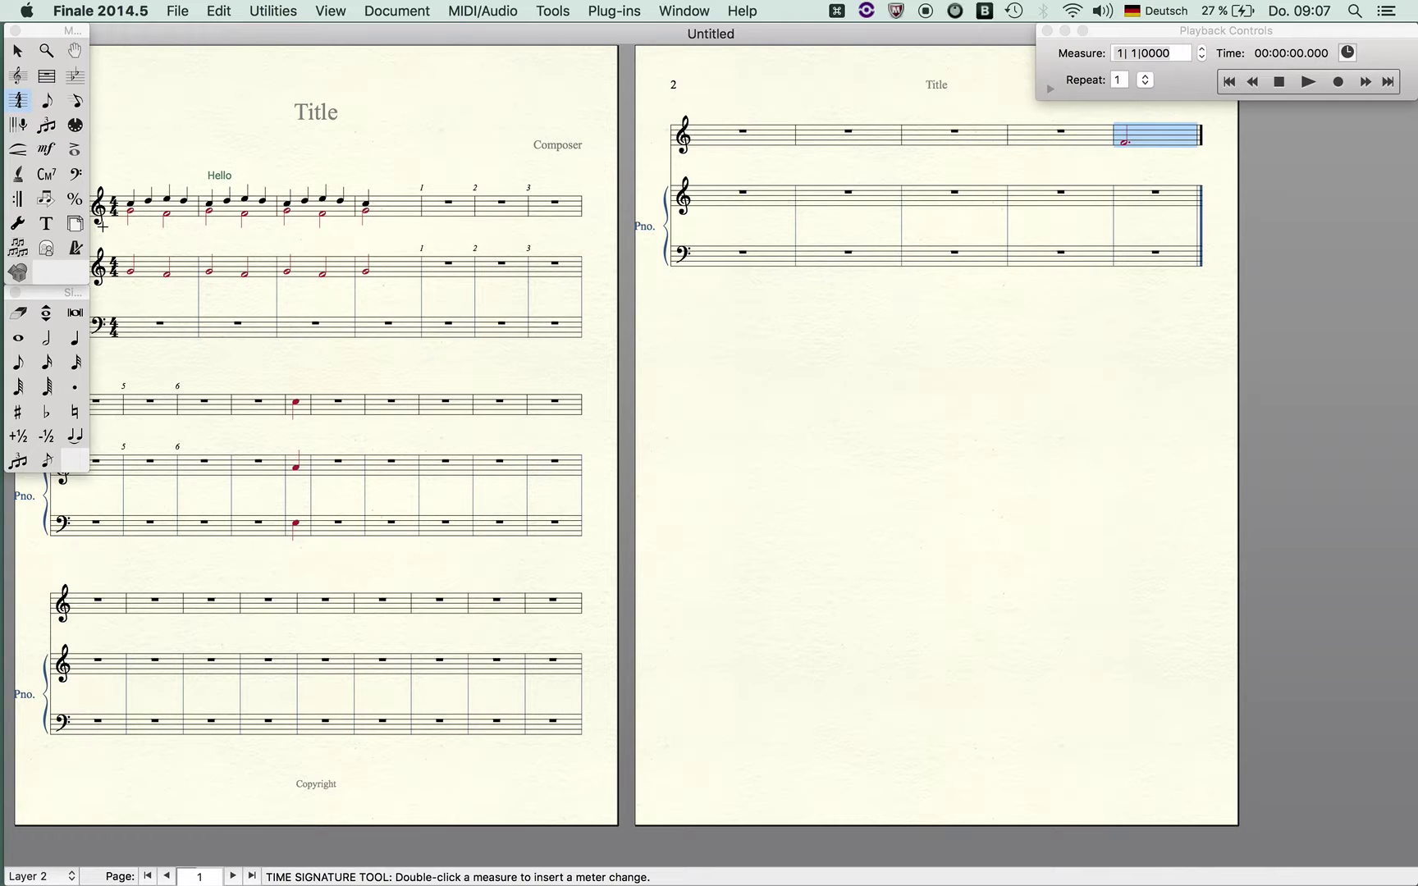
Reopen the default music font dialog, choose Fravura from the F entries and confirm.
click(330, 10)
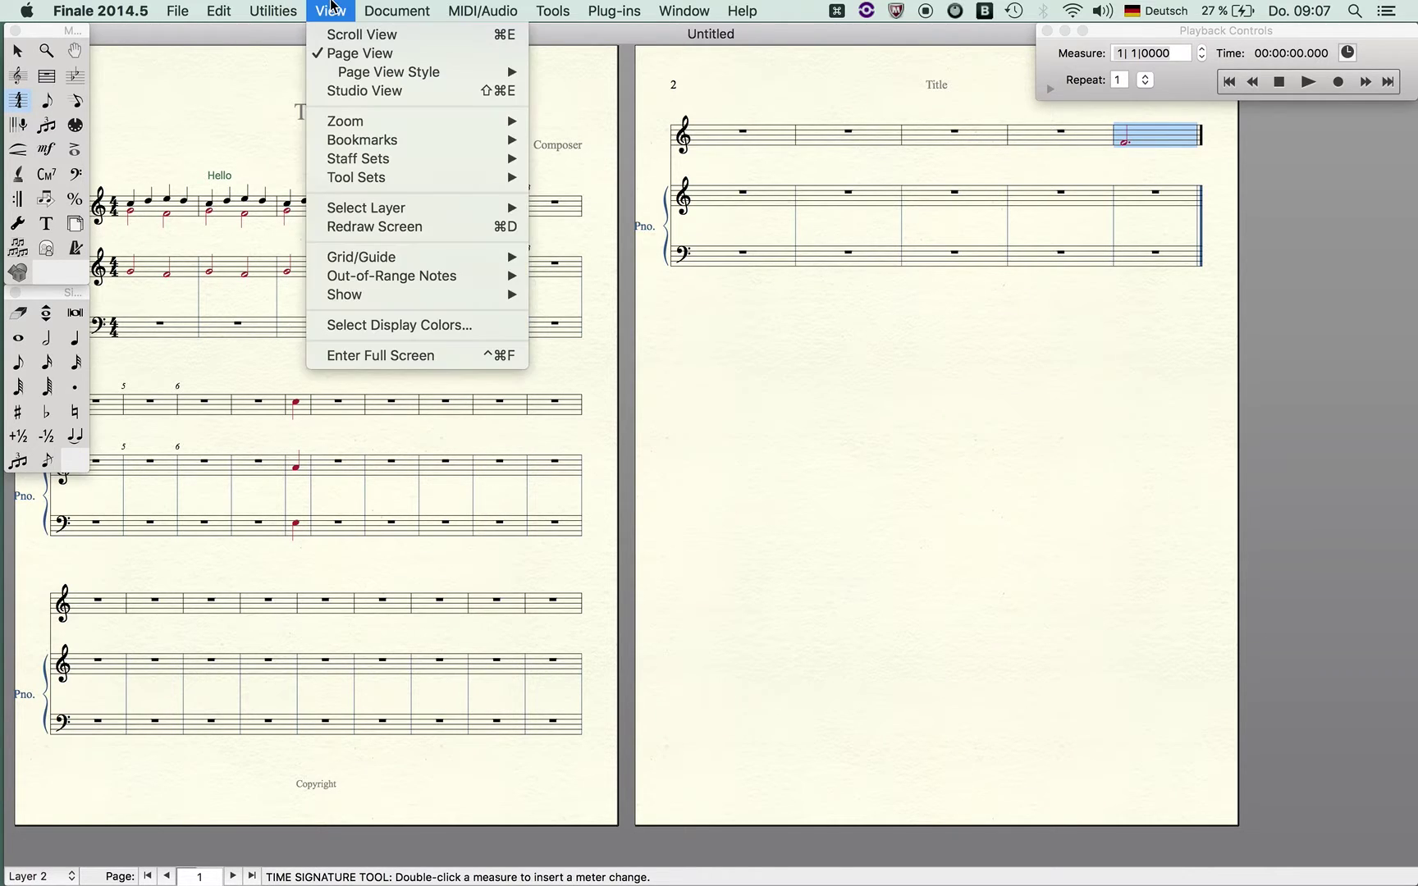
mouse_move(362, 8)
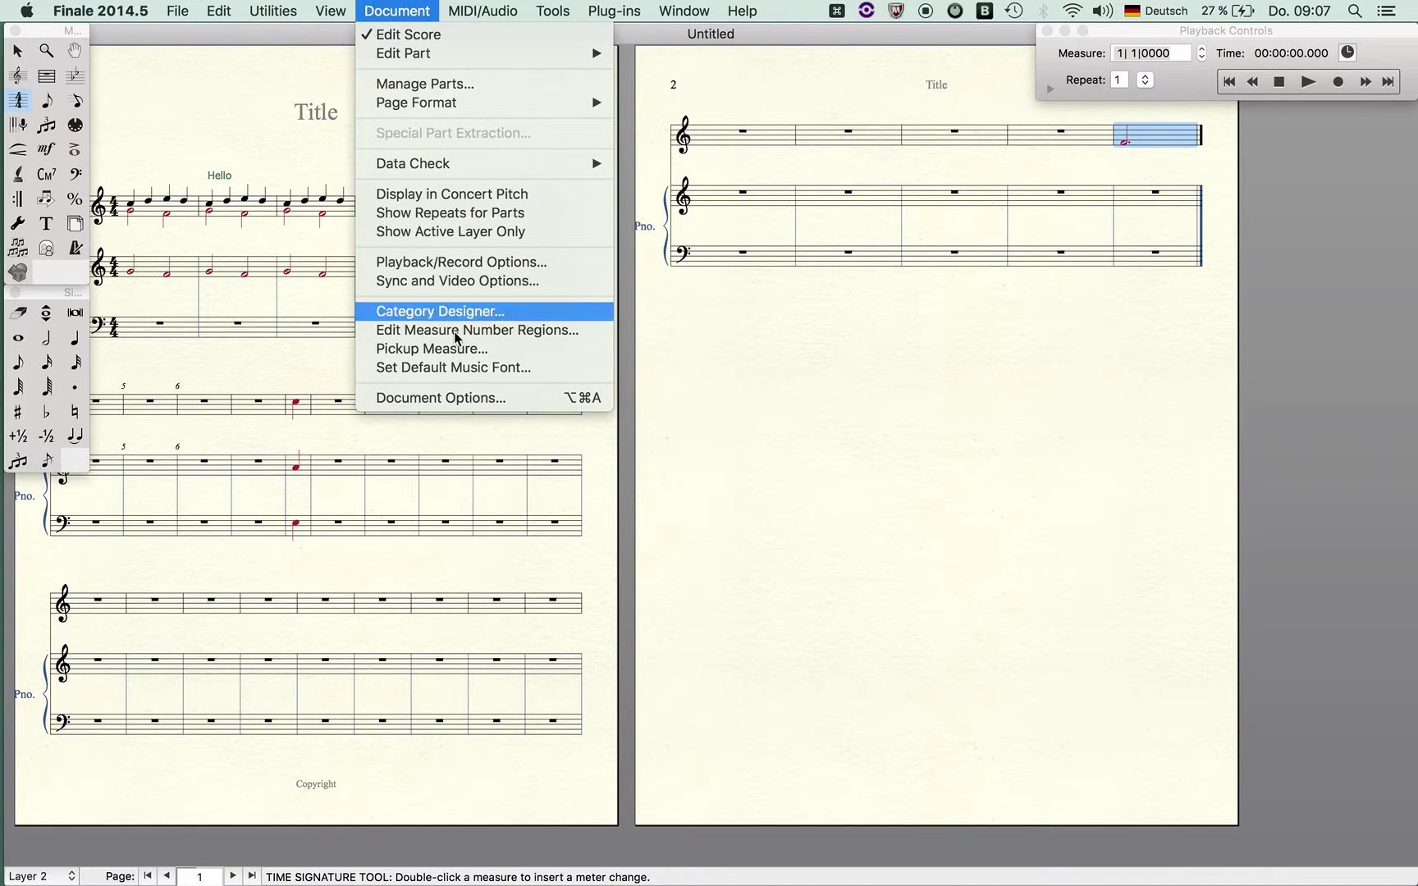
click(459, 369)
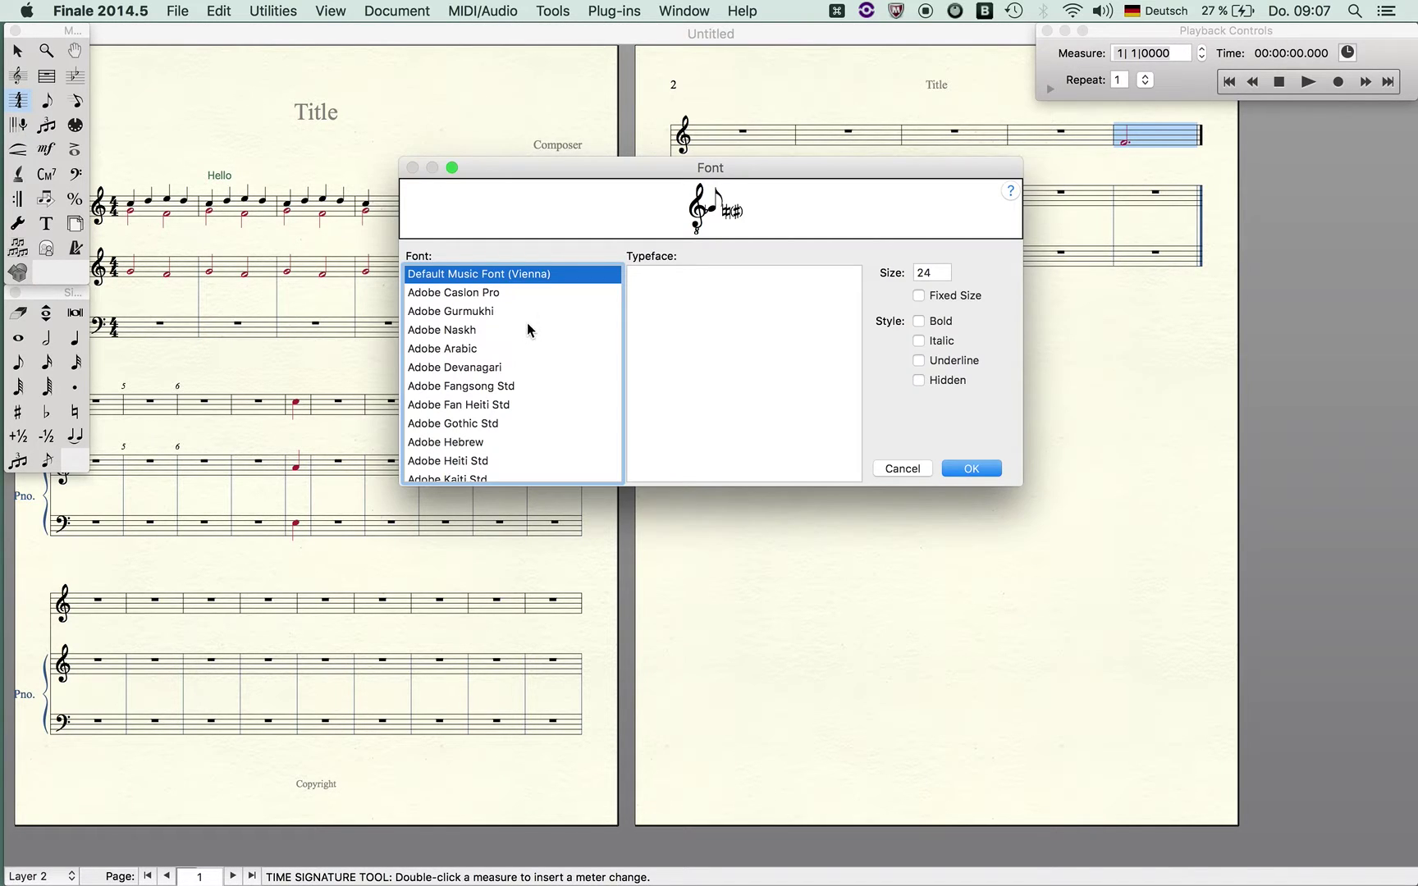
key(f)
scroll(530, 425, down, 5)
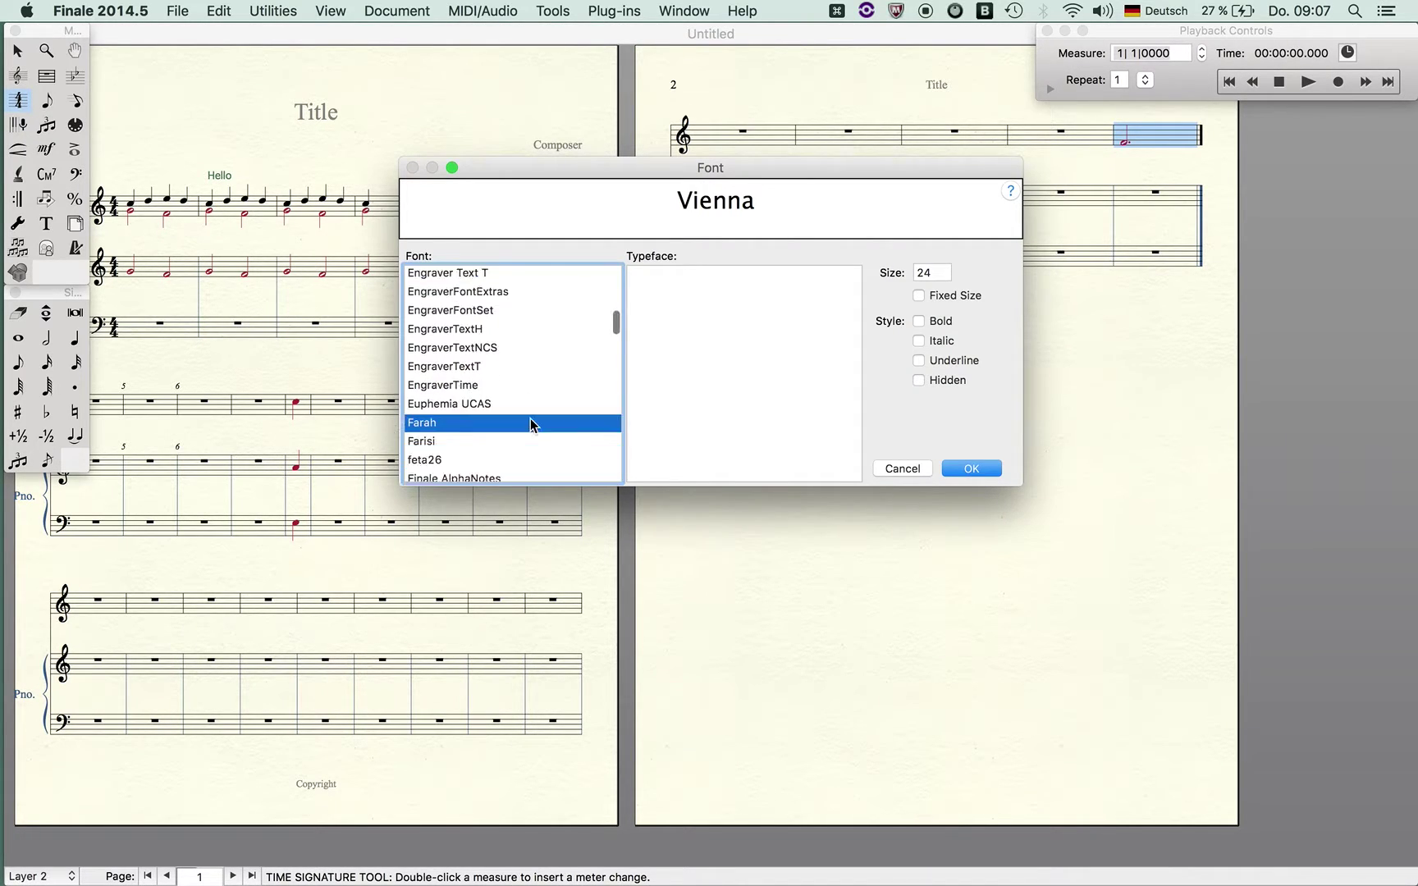
scroll(531, 425, down, 2)
click(459, 400)
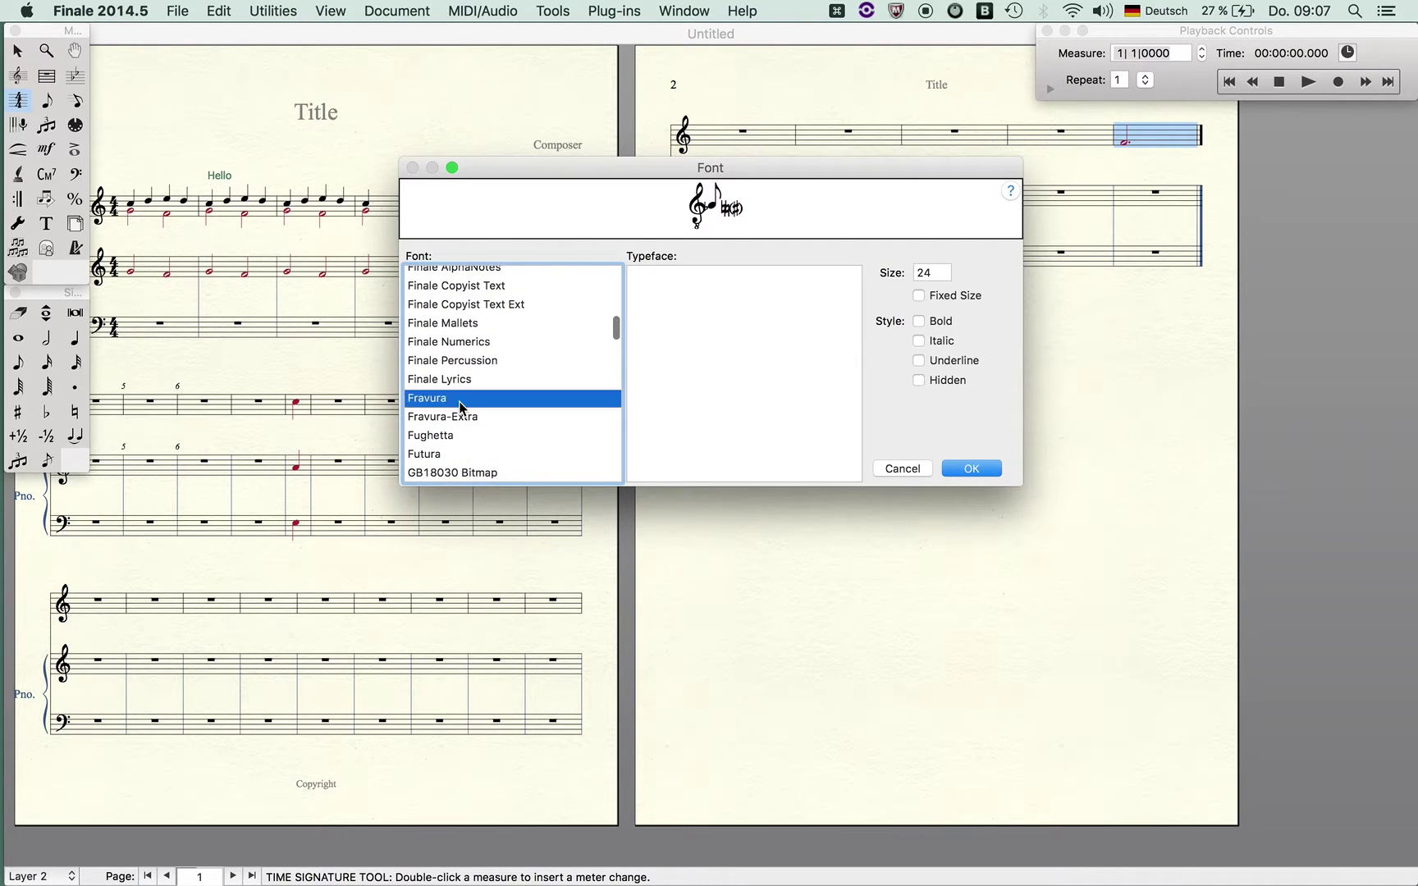
click(964, 471)
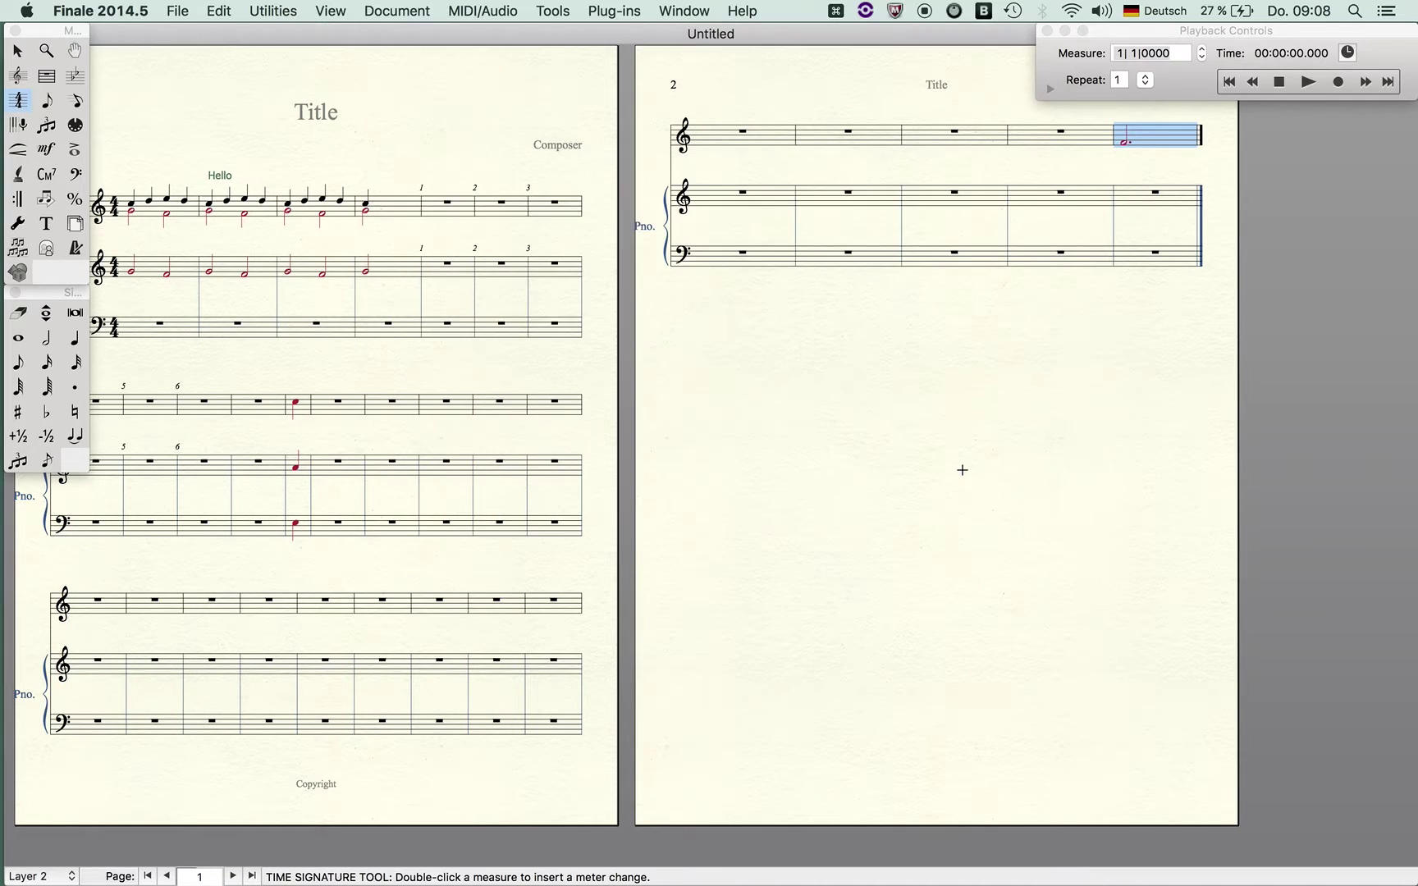
Open Document Options and browse the categories, viewing Barlines and Beams.
click(395, 9)
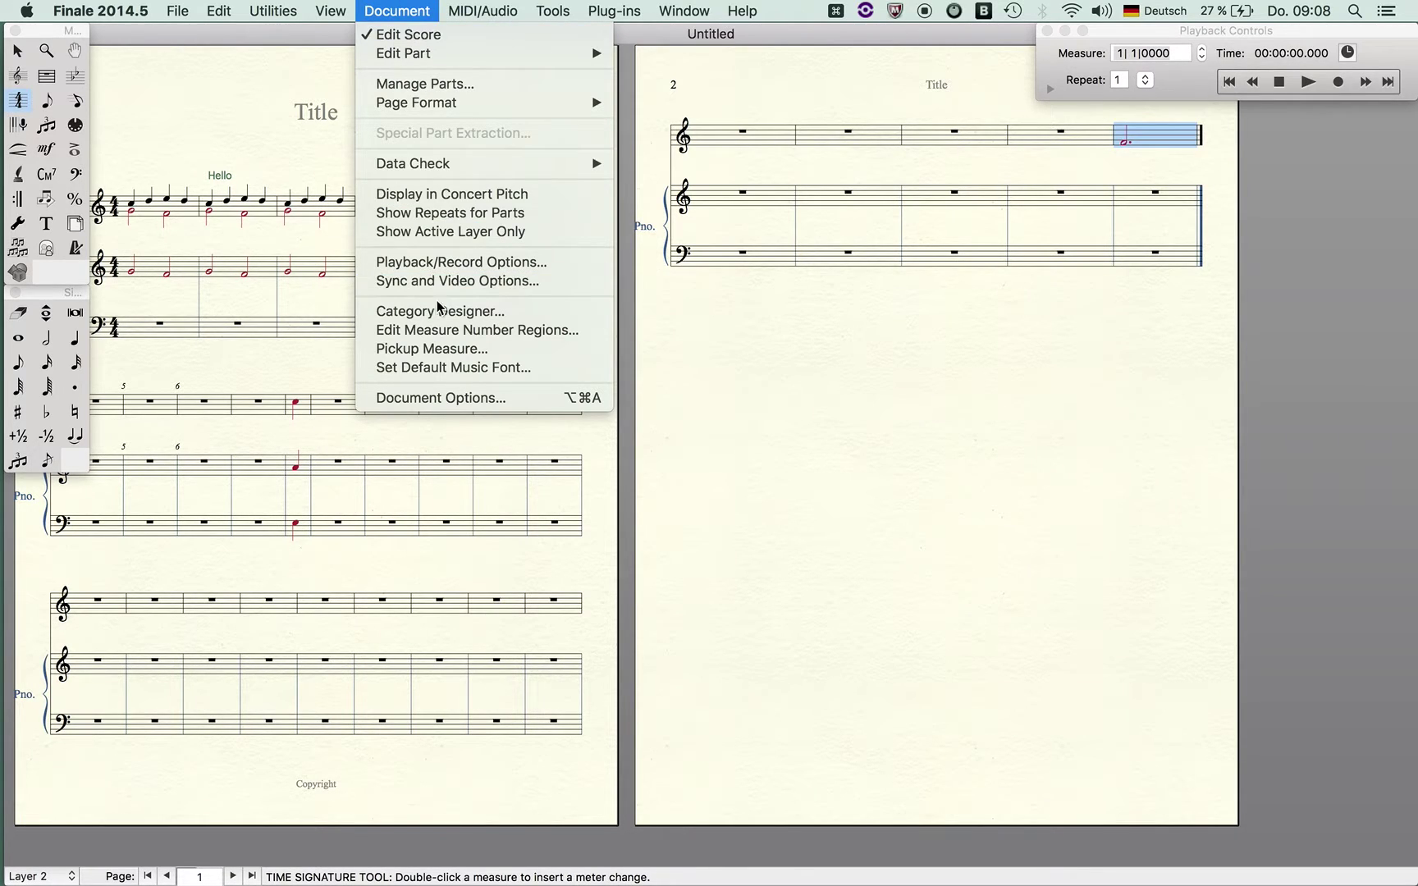
click(461, 401)
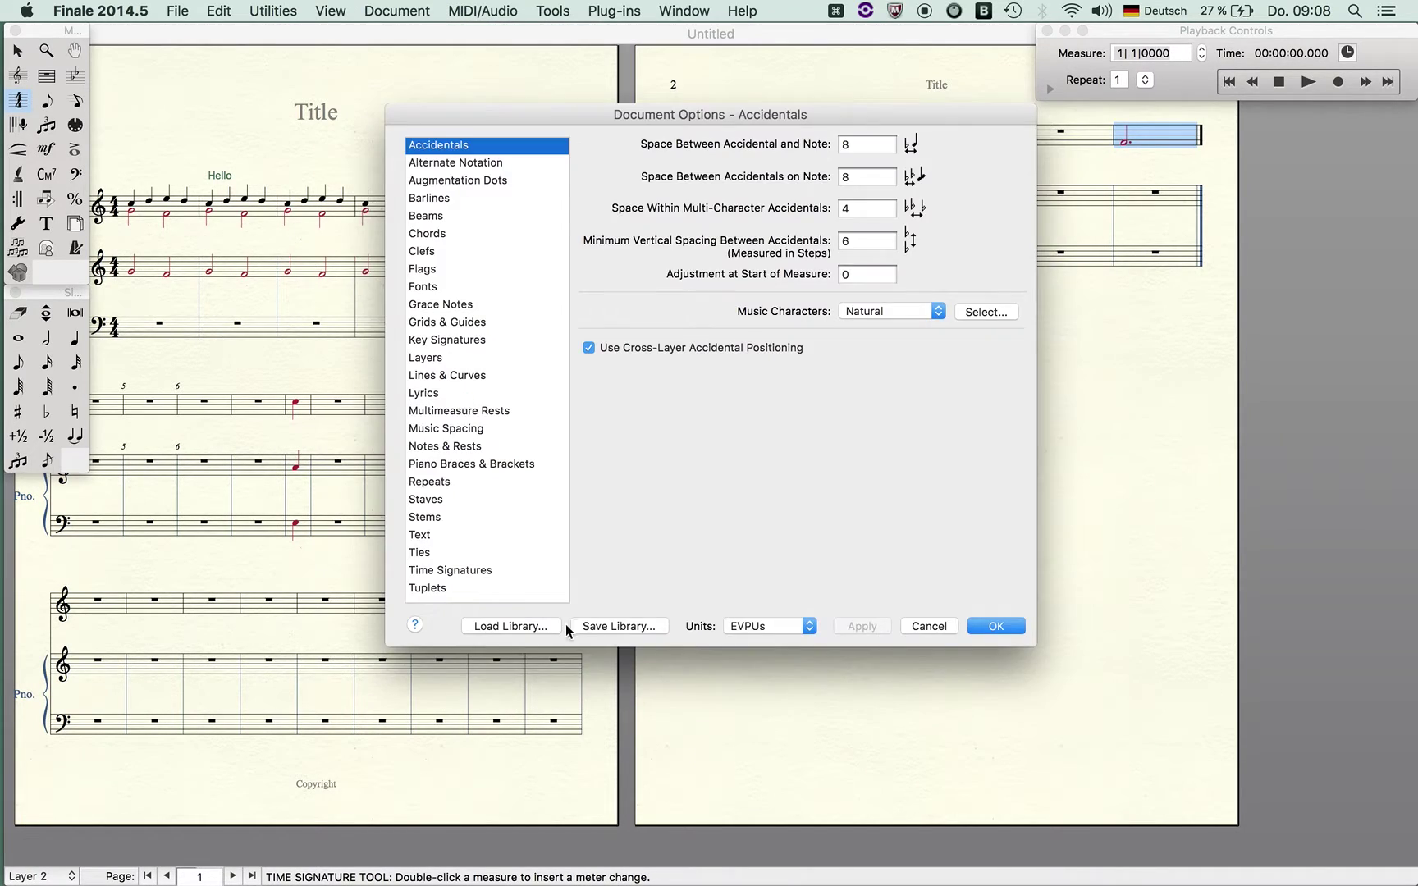
scroll(476, 568, down, 2)
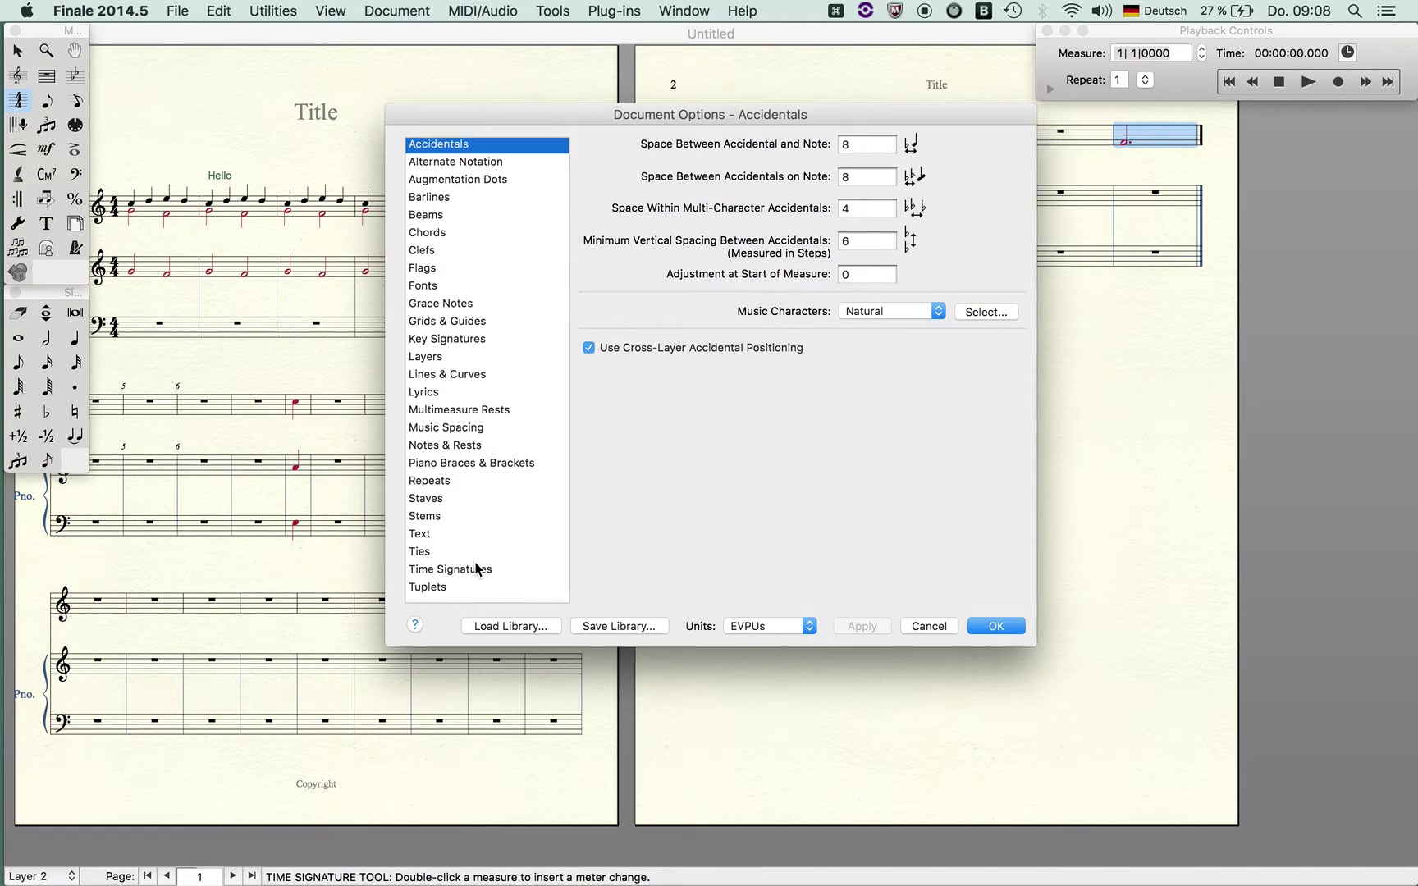
click(492, 164)
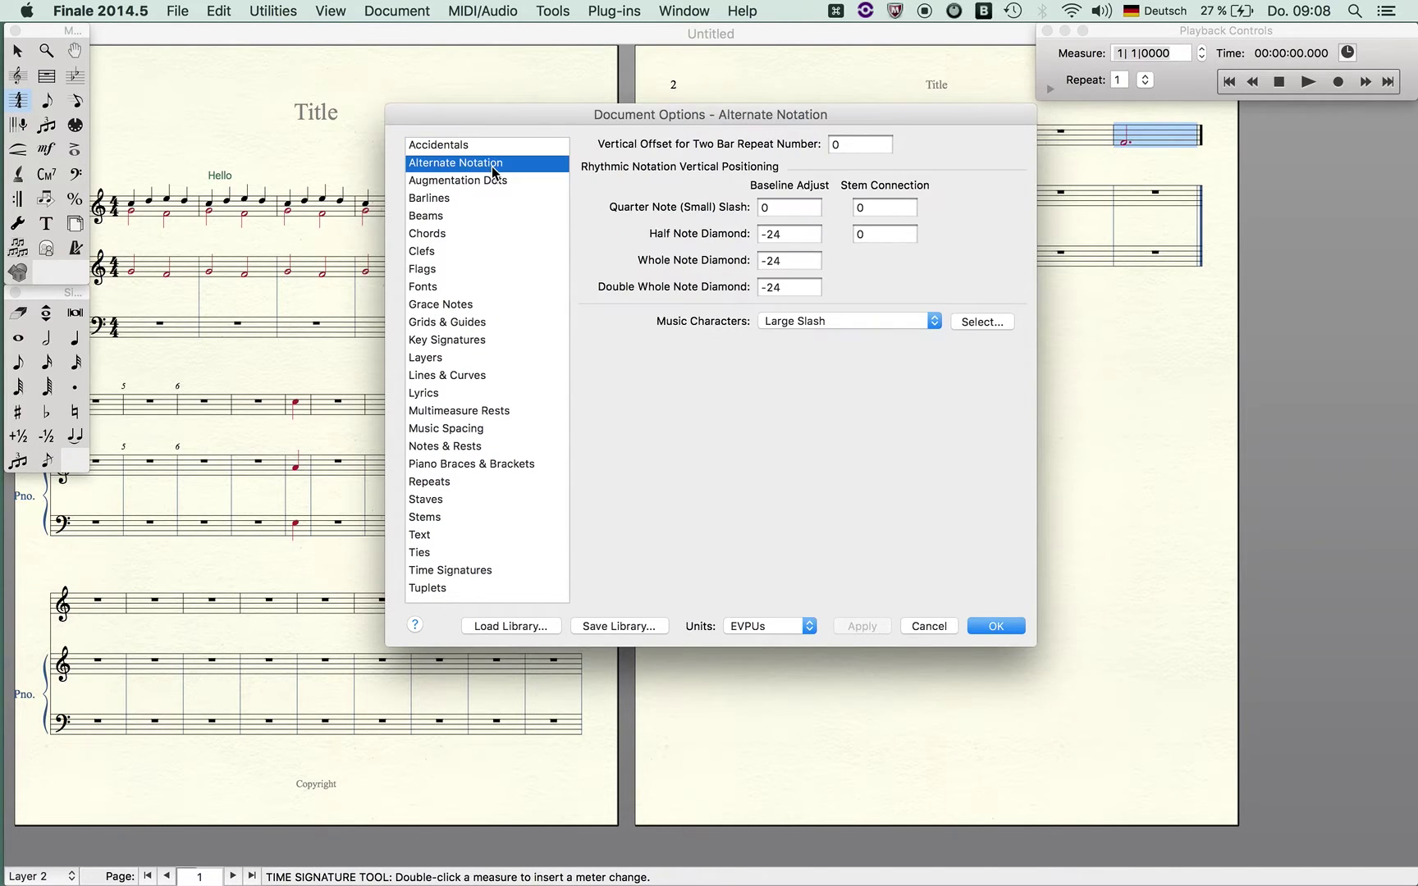
click(492, 184)
click(491, 204)
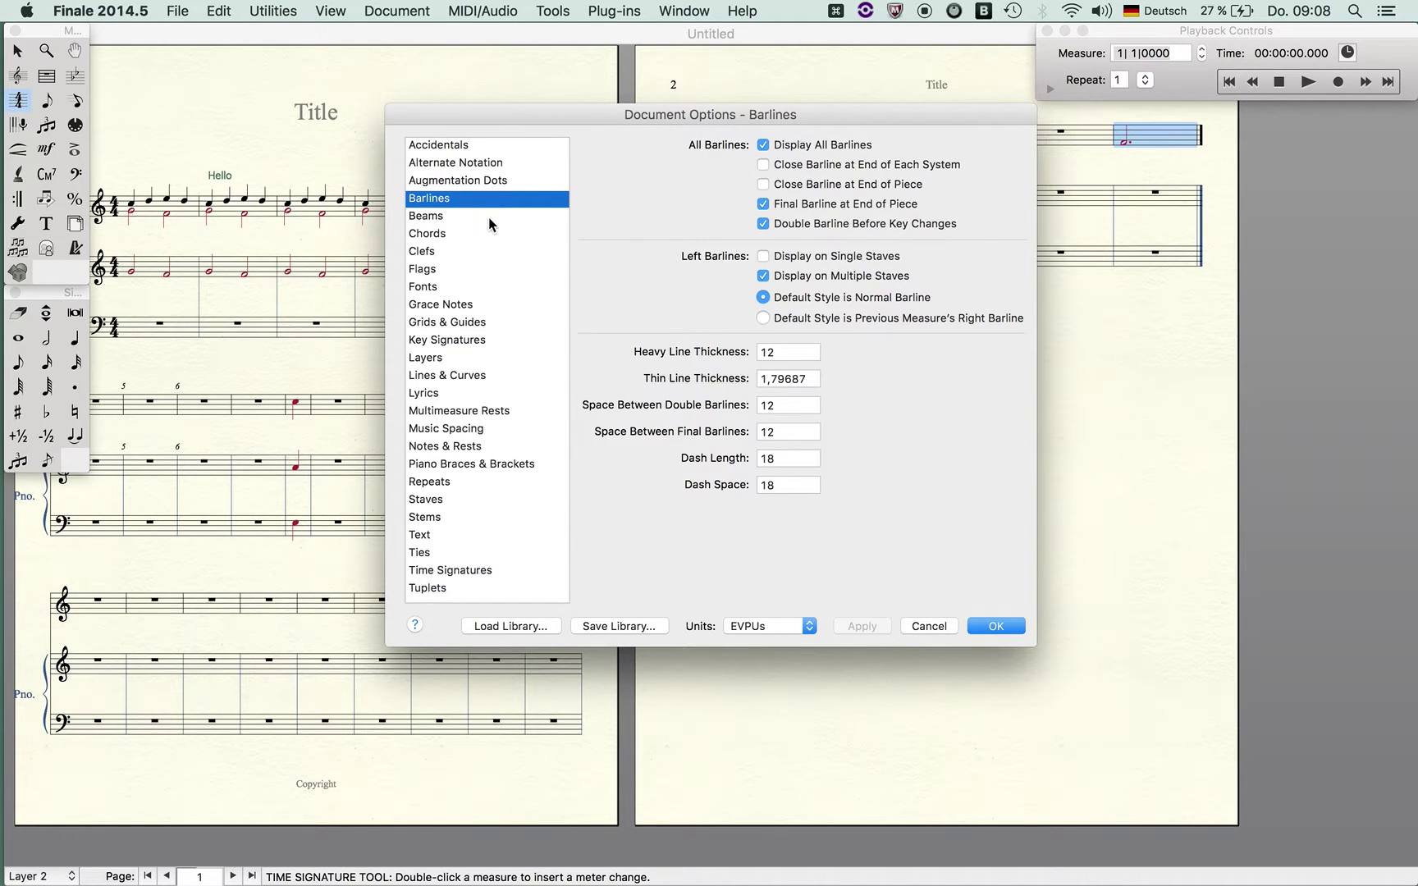
click(488, 217)
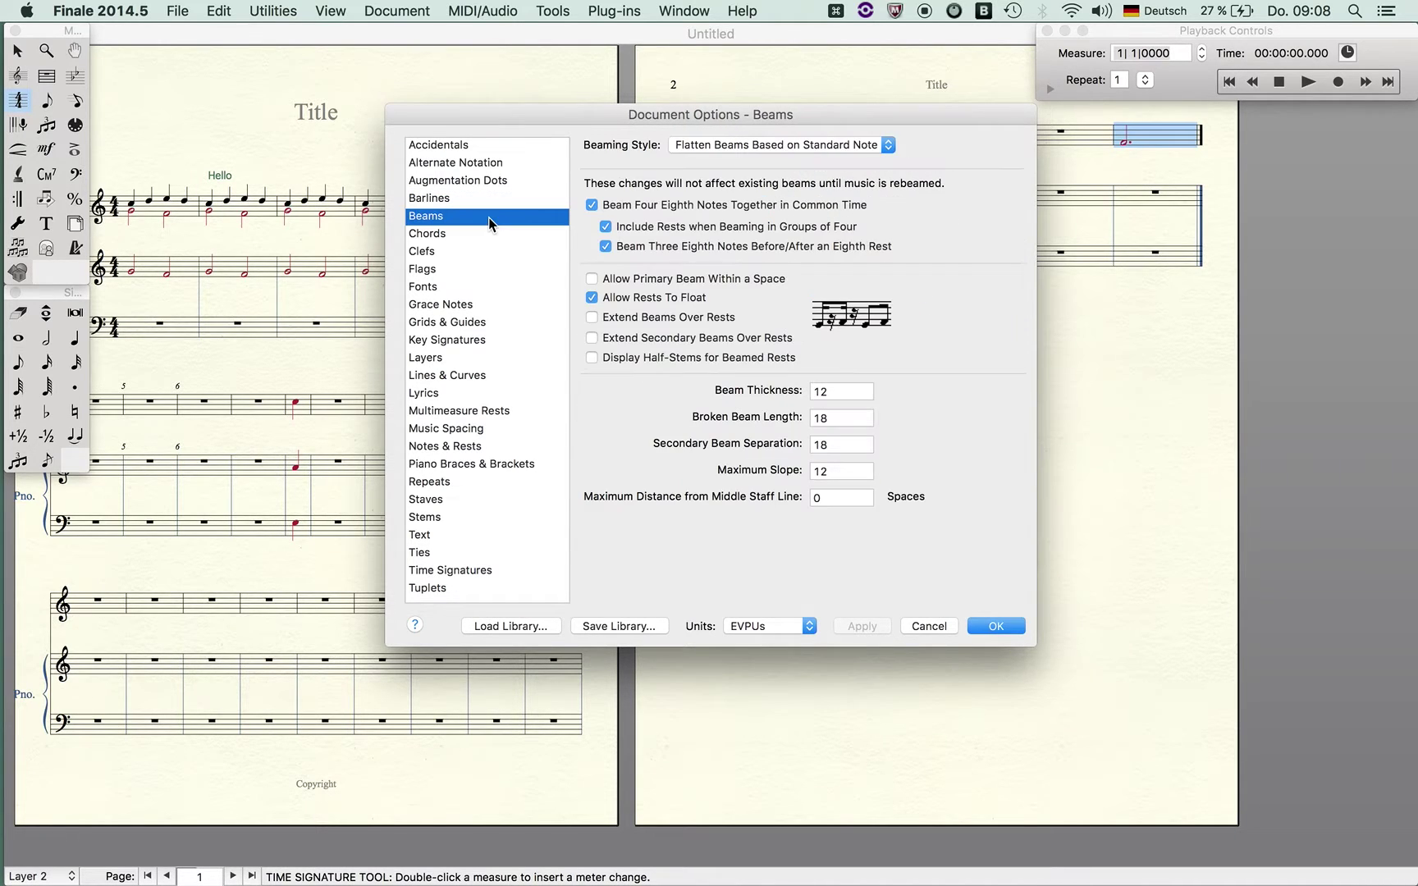
Go to Lines & Curves, keeping the measurement units in EVPUs.
click(468, 378)
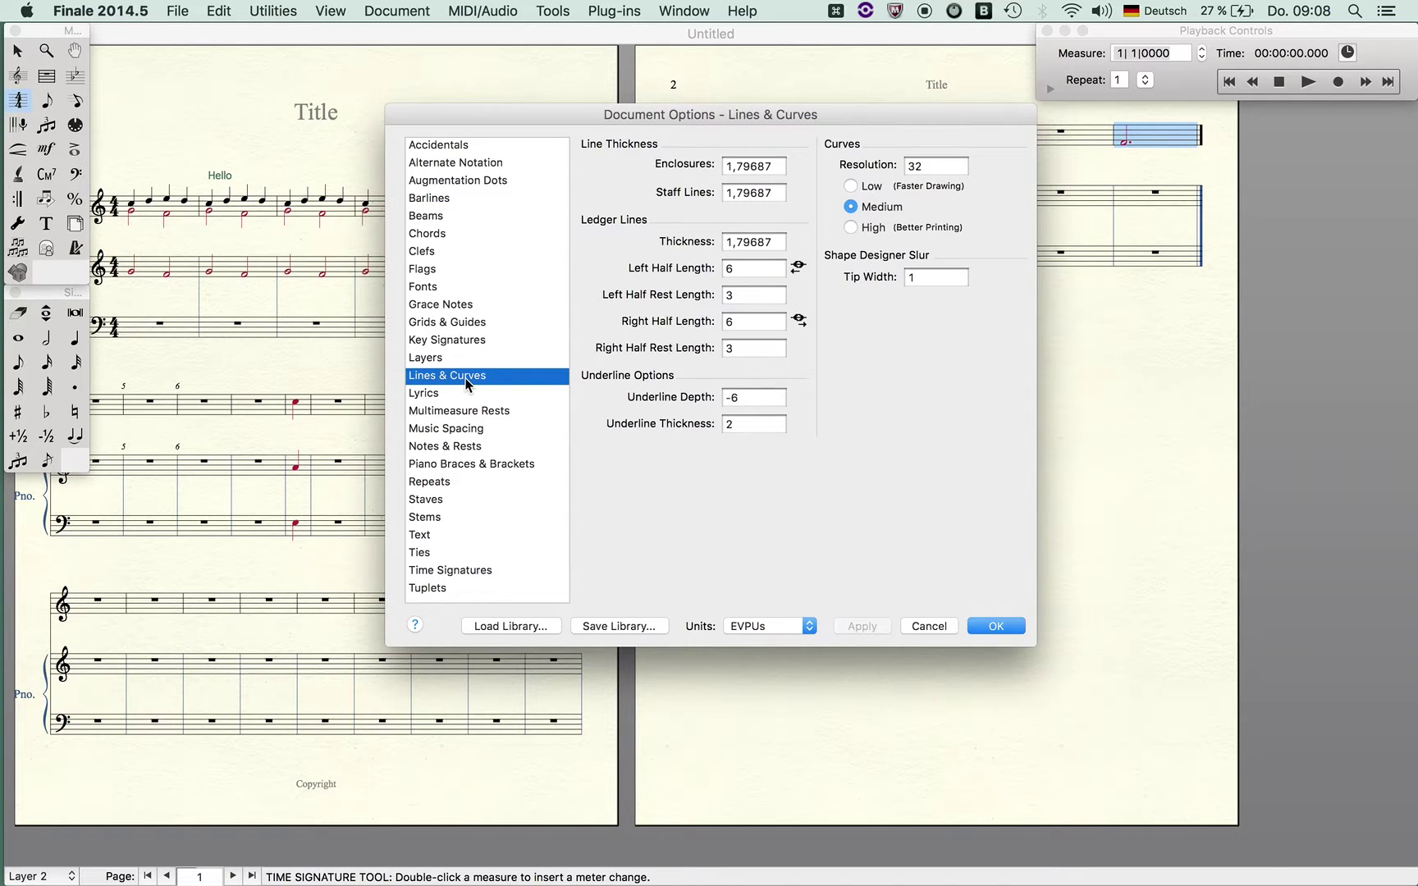
click(768, 628)
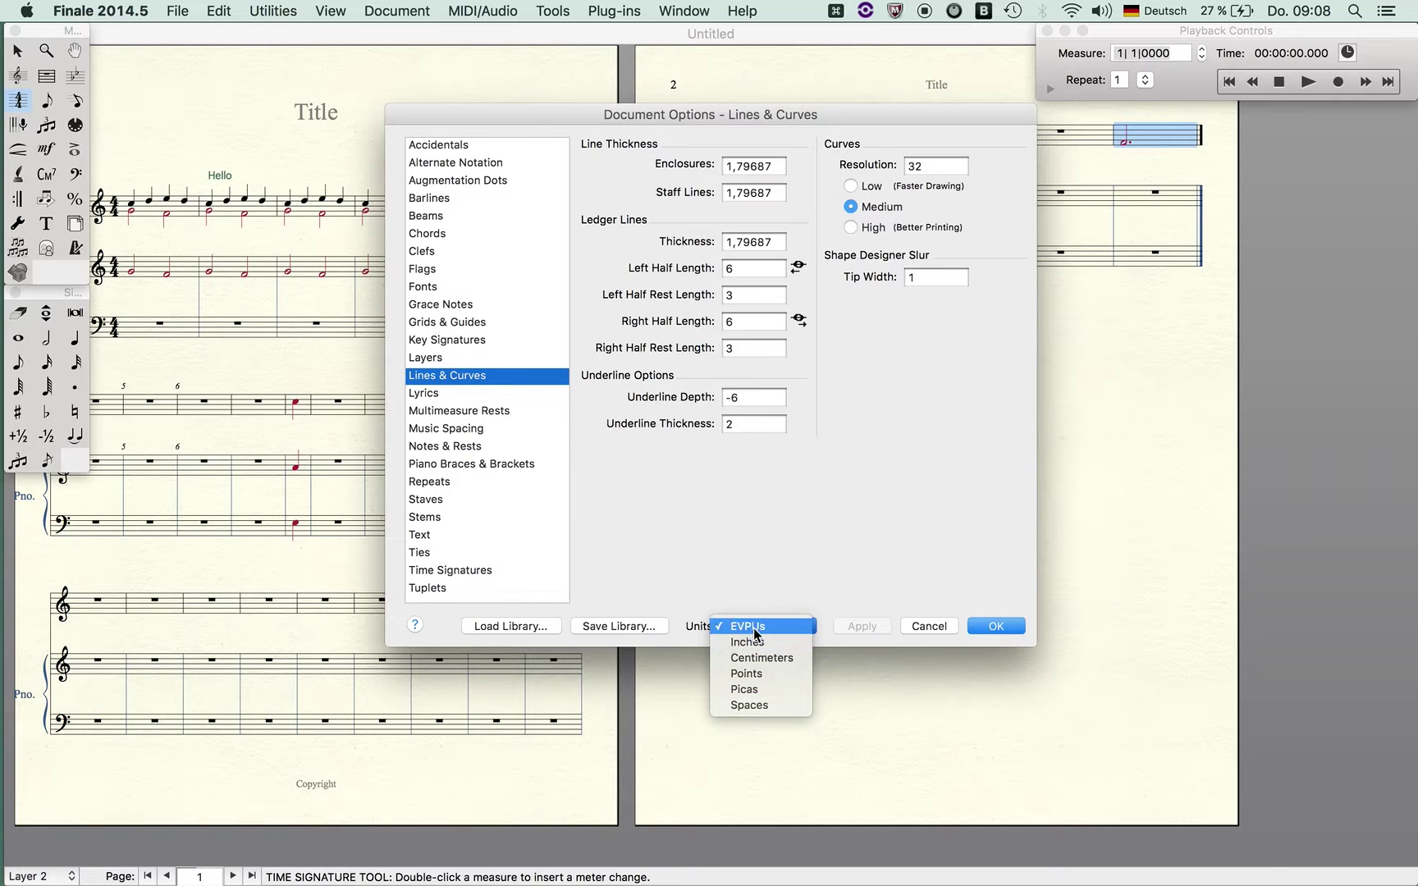
click(752, 632)
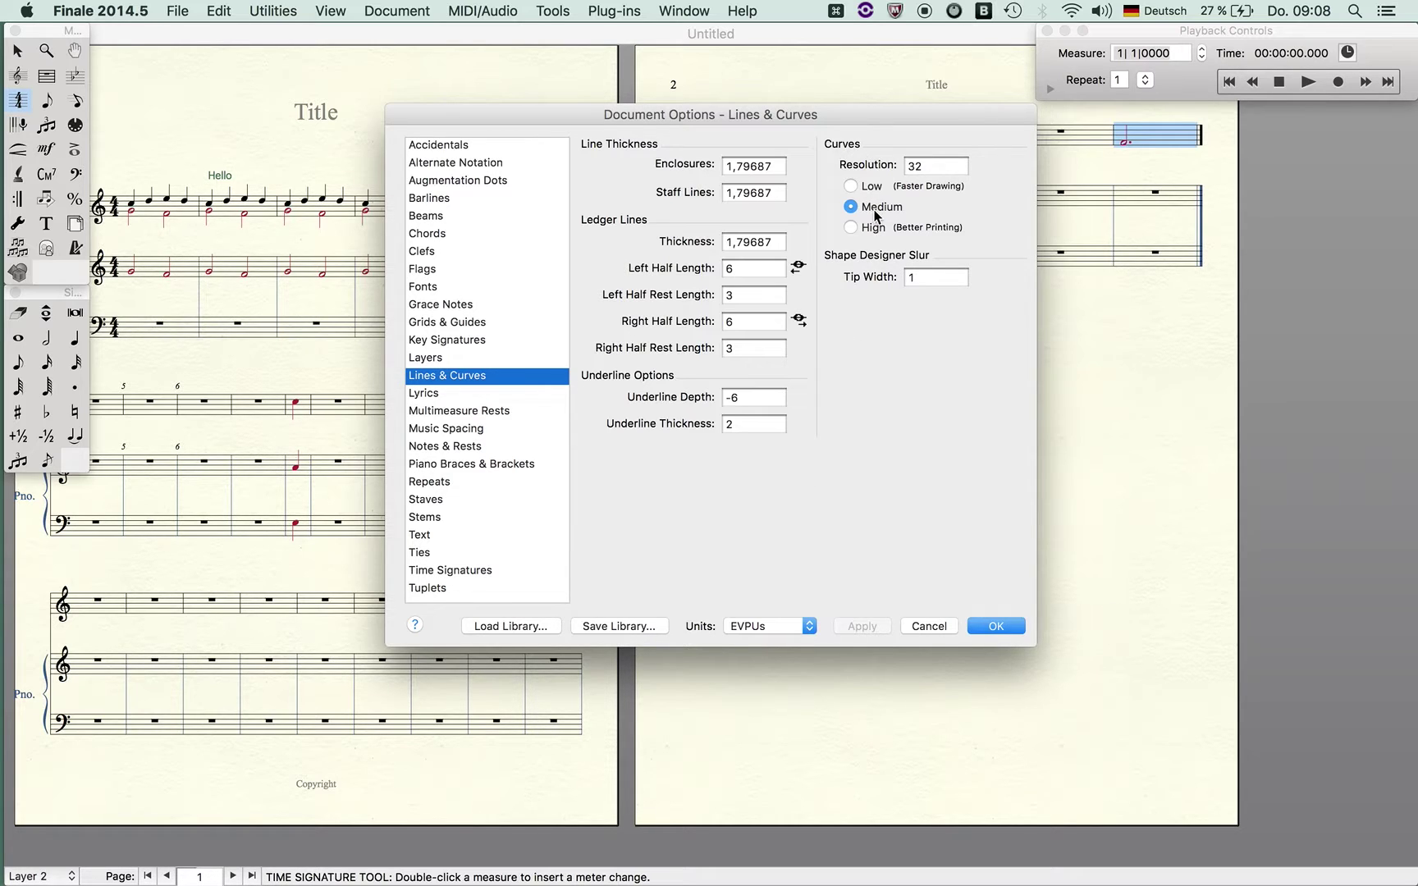
Set curves to High quality and enclosure, staff line and ledger line thickness to 2.
click(853, 229)
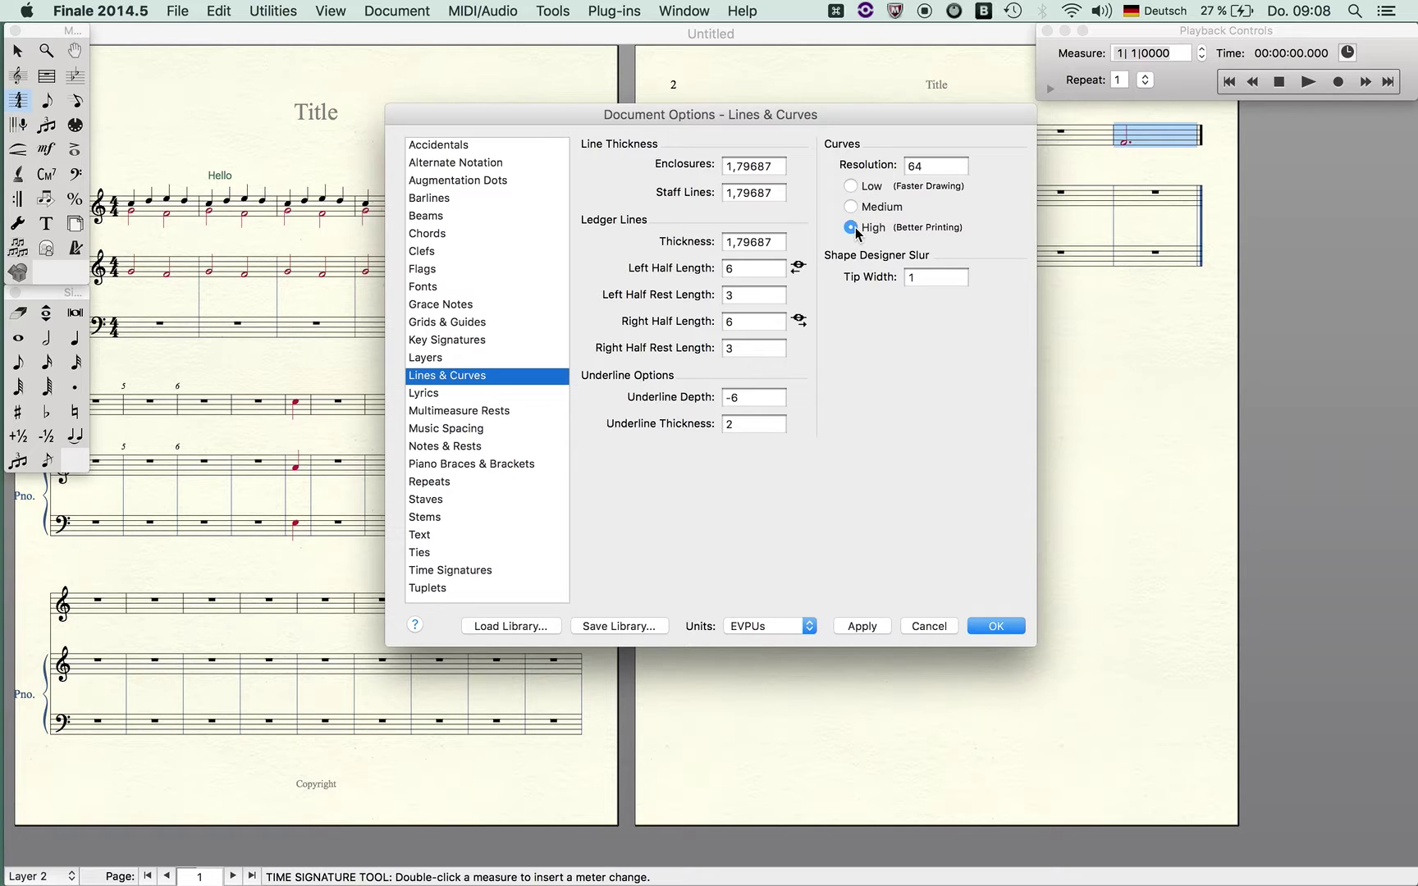
double_click(771, 166)
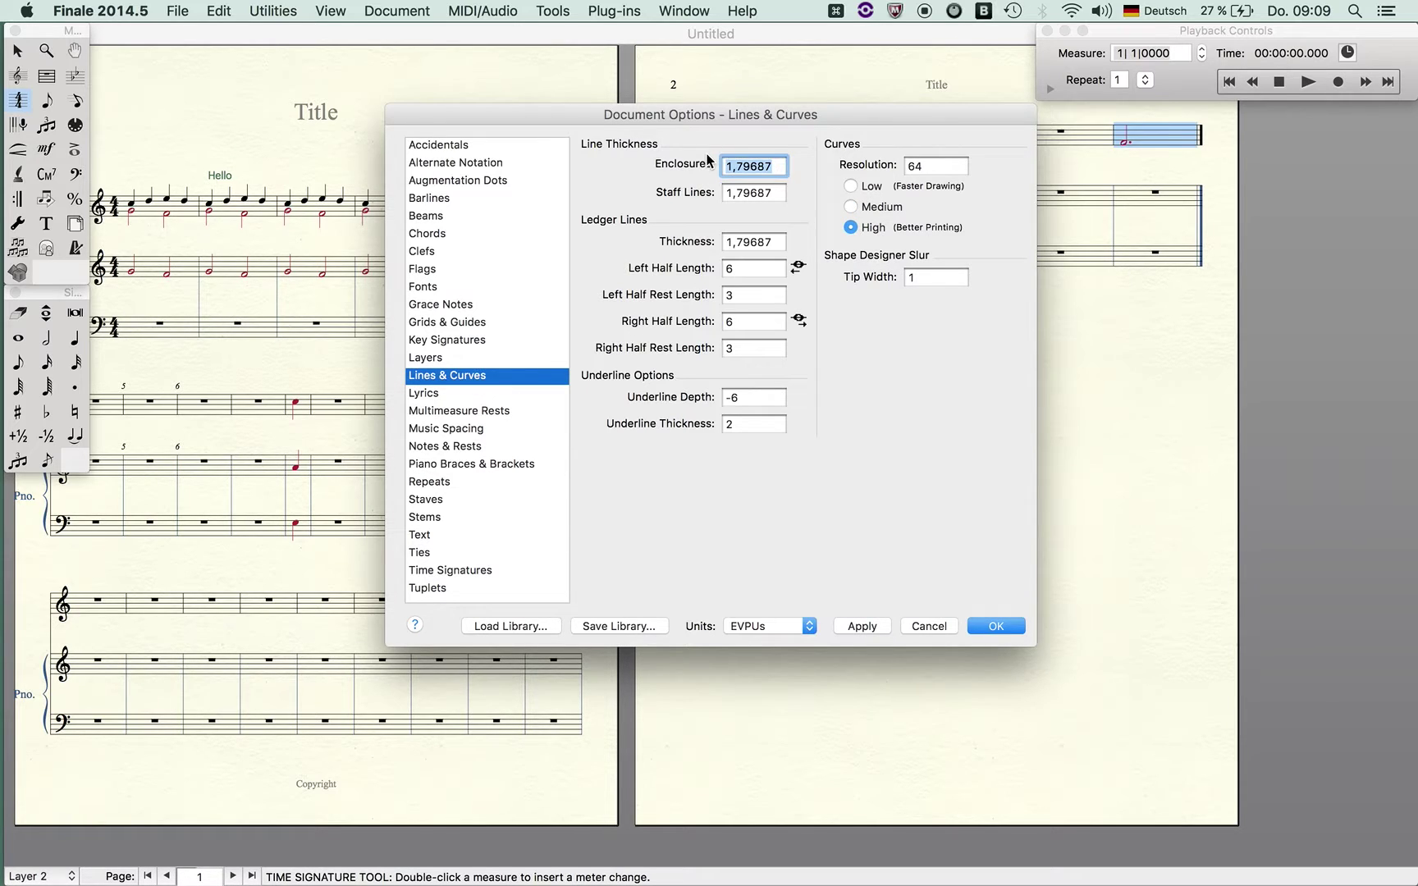
text(2)
double_click(783, 187)
text(2)
click(780, 240)
double_click(779, 241)
text(2)
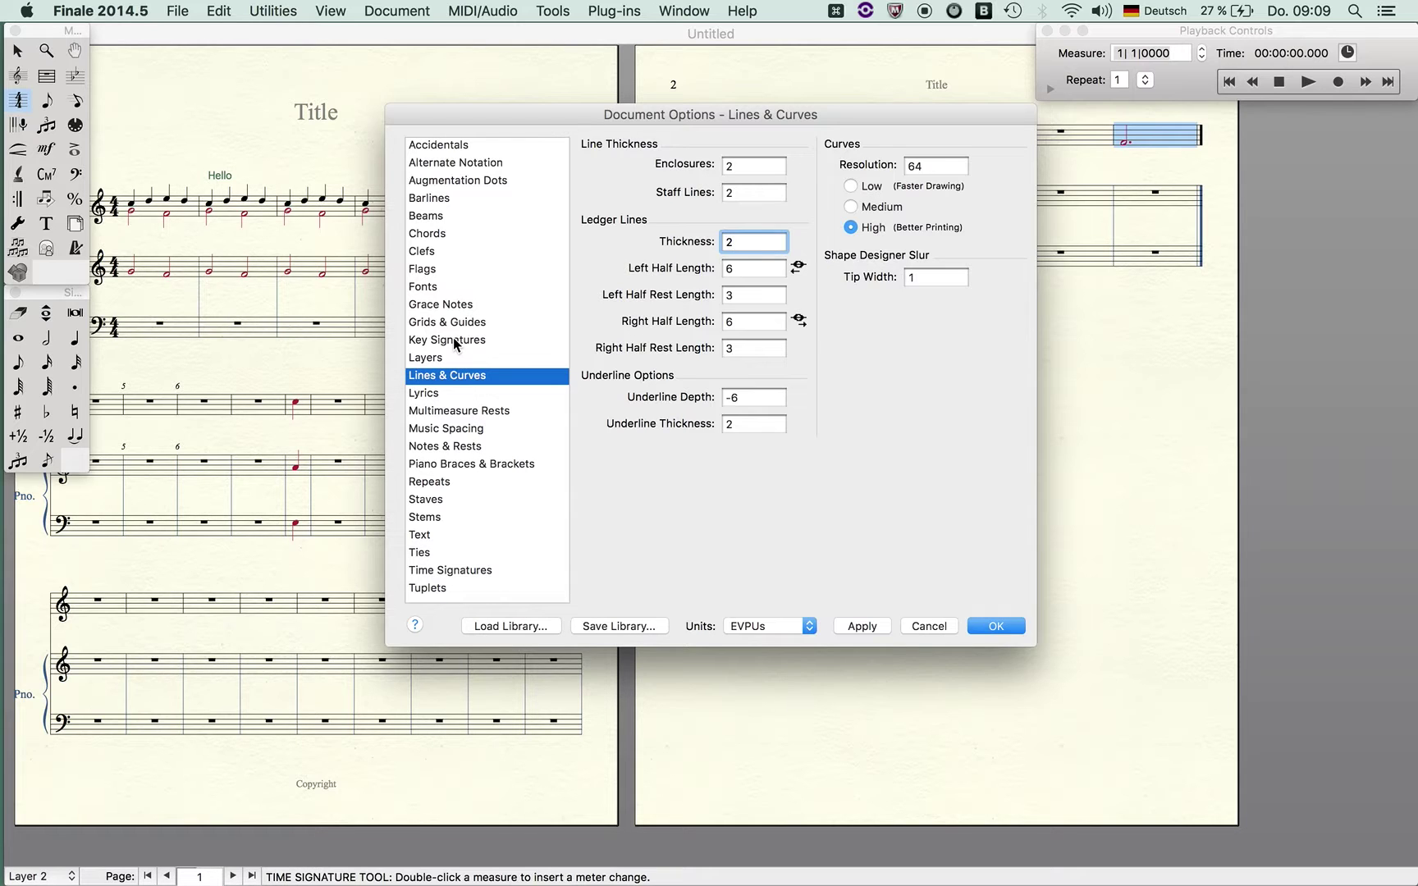
click(451, 198)
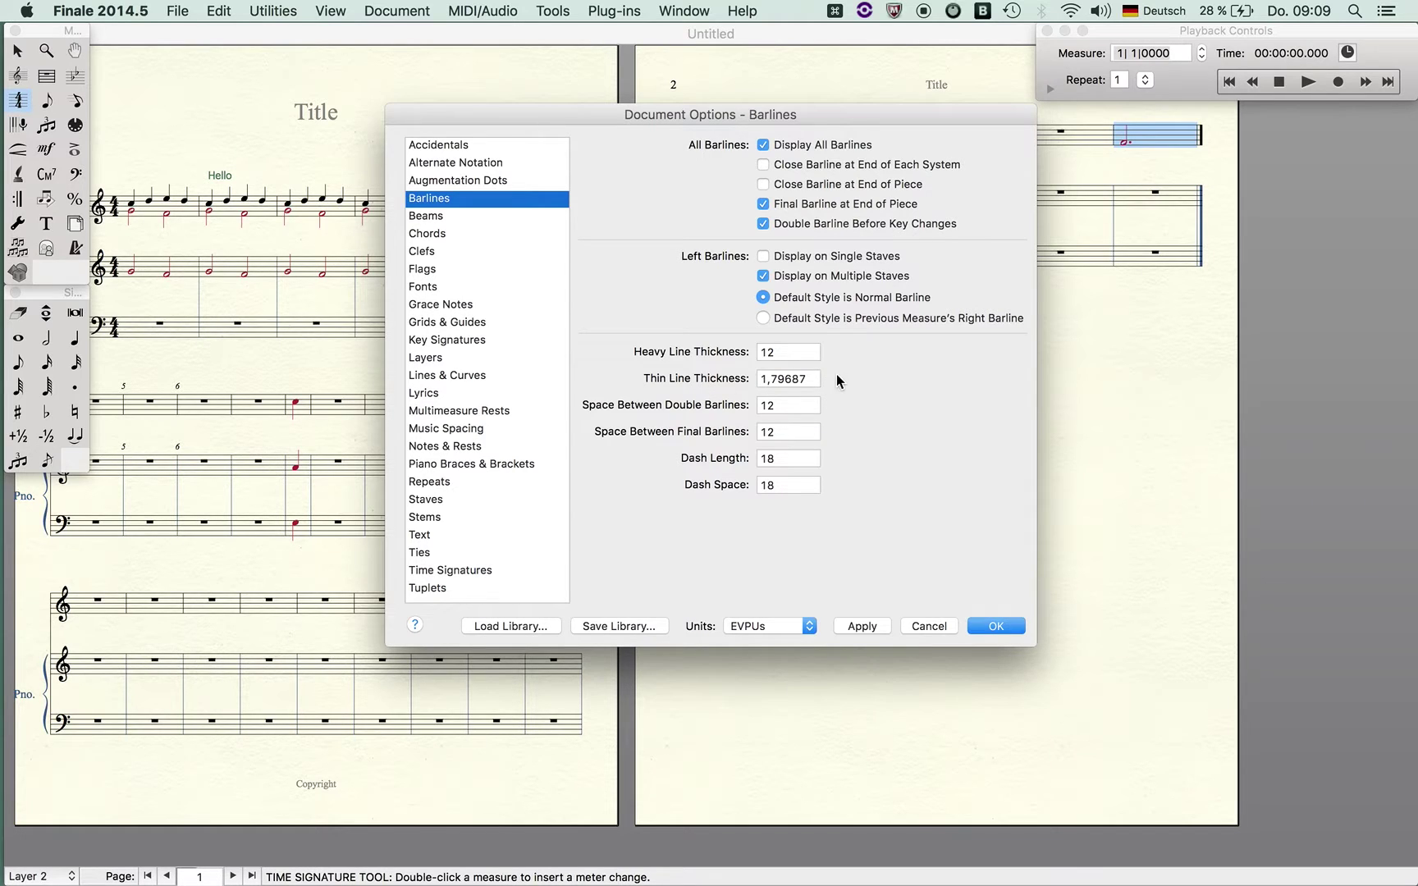
Try thin barline thicknesses of 12 and then 4, applying each to preview the score.
click(805, 379)
double_click(804, 379)
text(12)
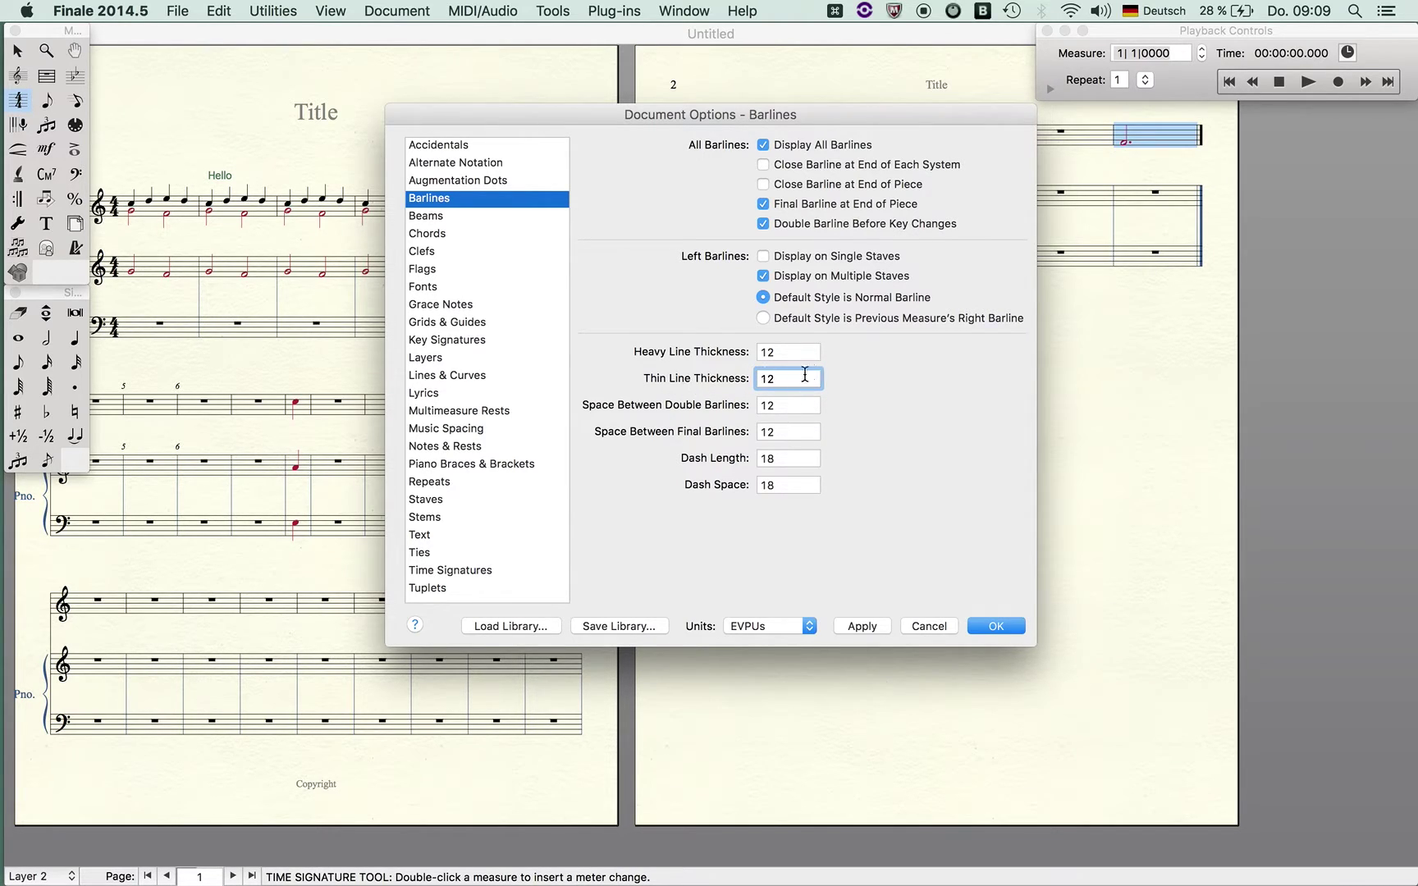
click(852, 629)
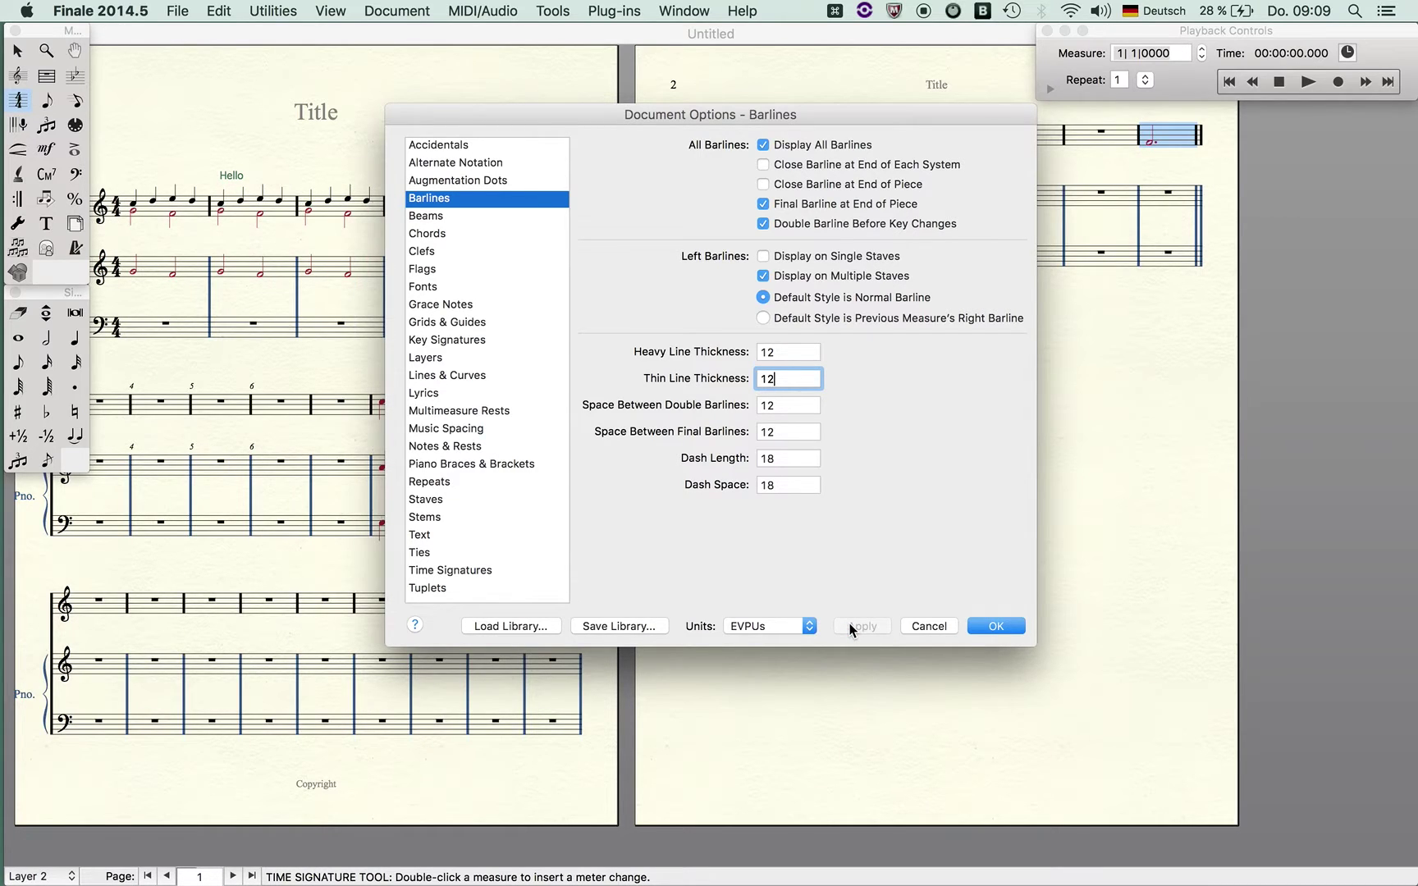
double_click(794, 376)
text(4)
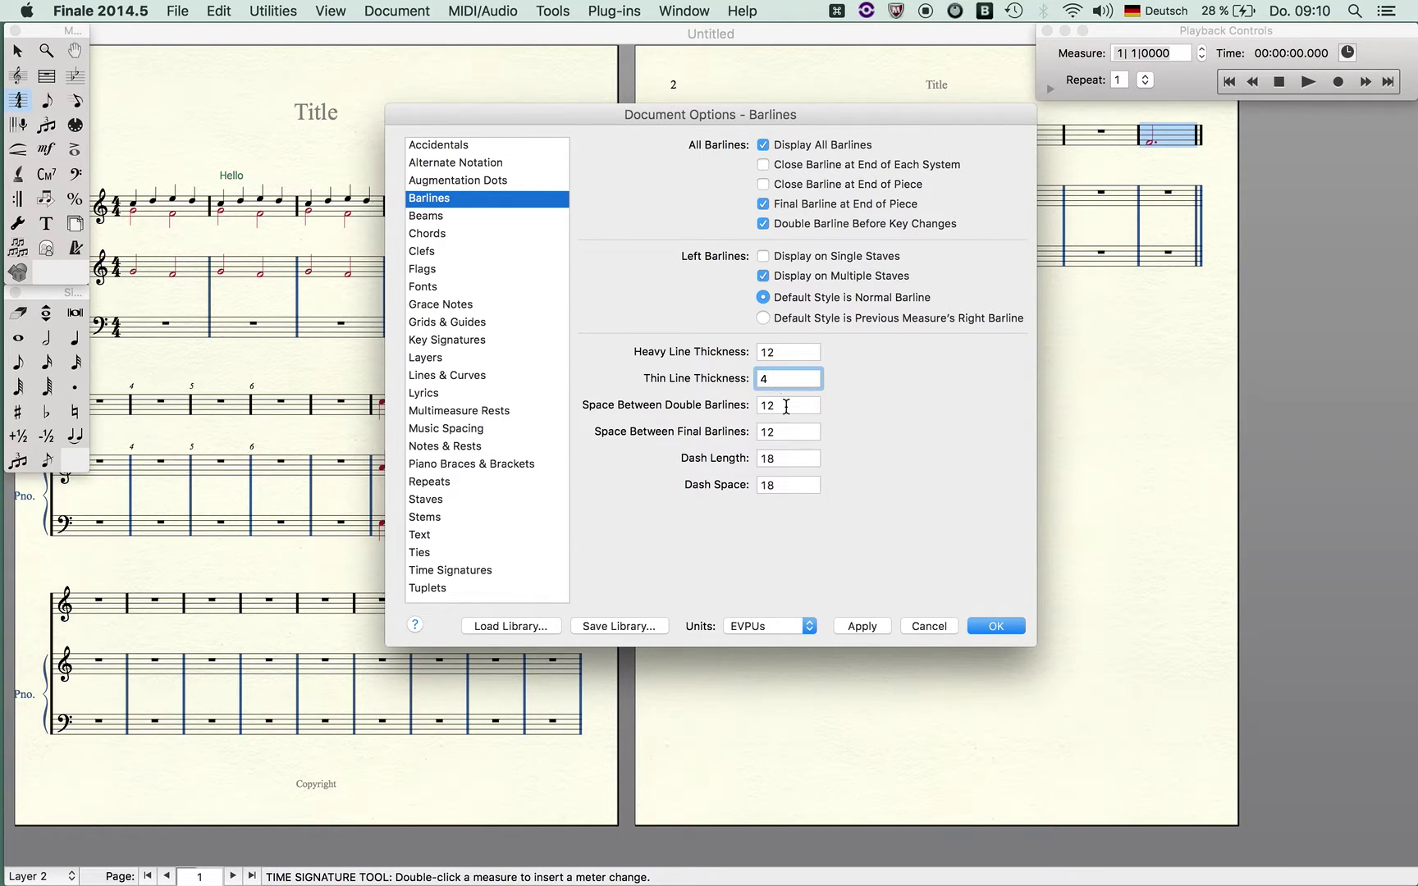
click(862, 626)
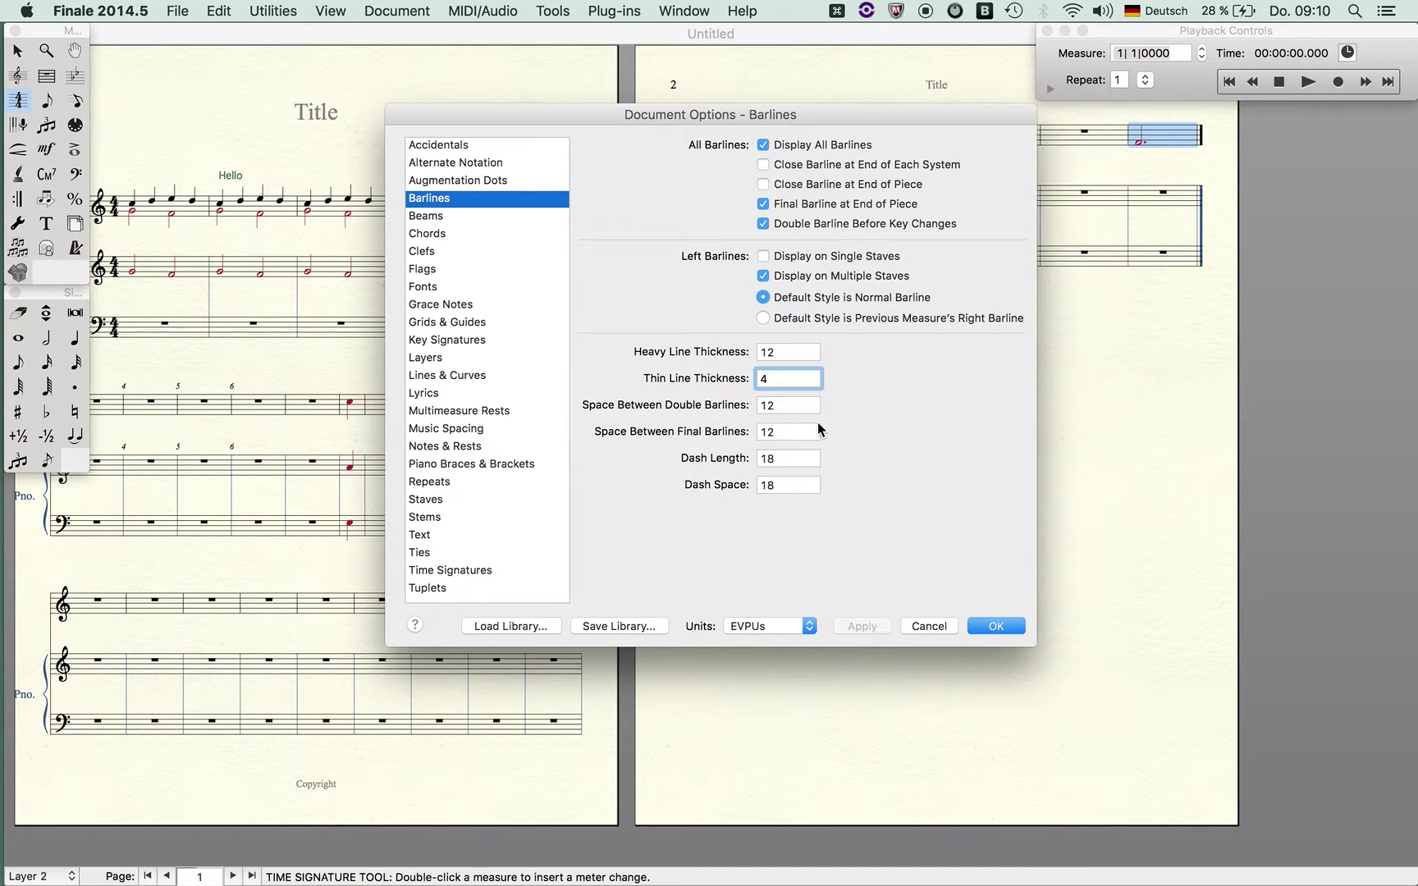
Set thin barline thickness to 5, apply it, and close Document Options with OK.
key(BackSpace)
text(5)
click(862, 626)
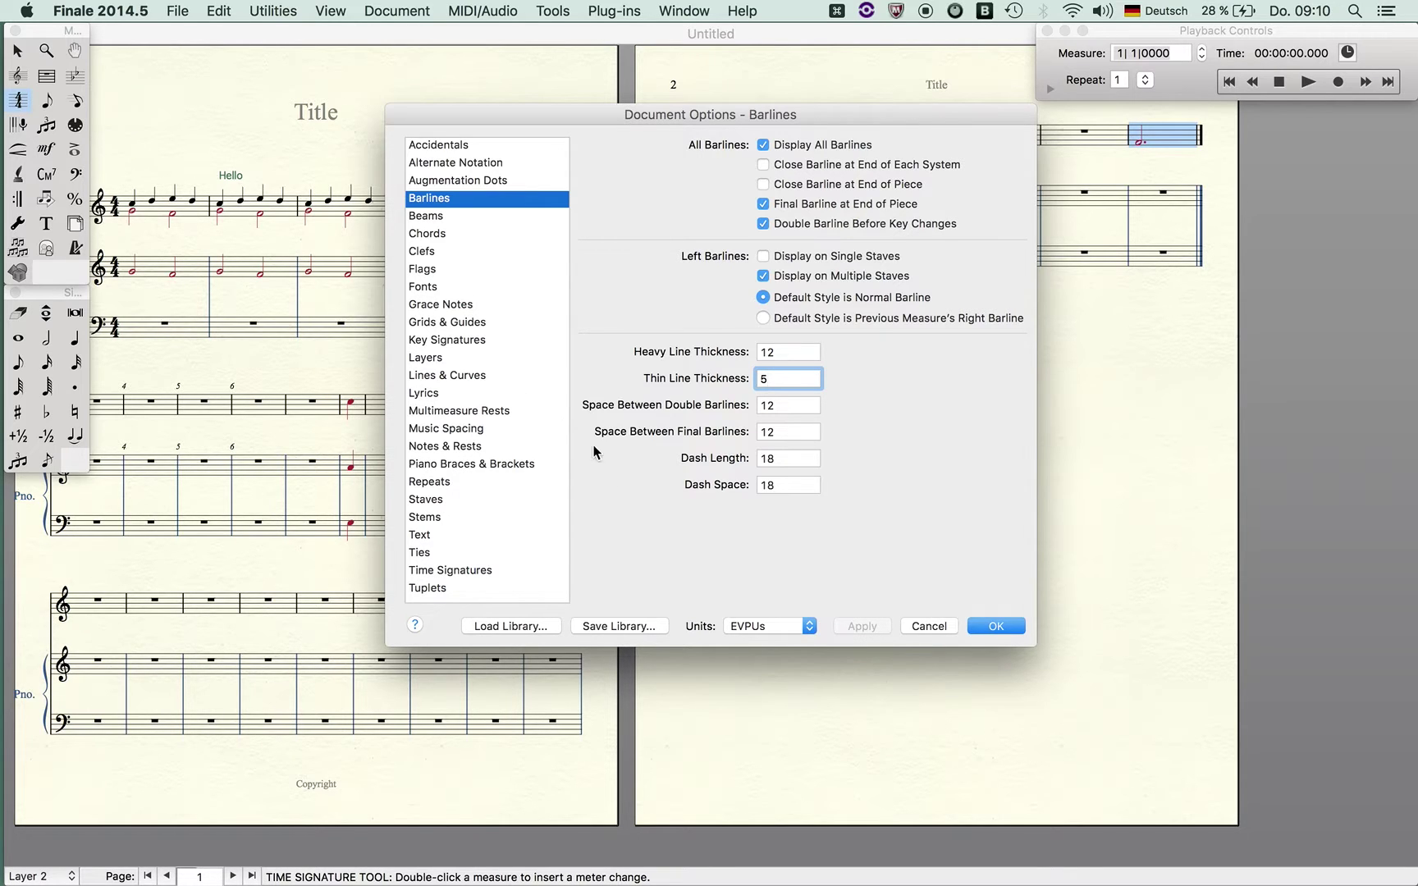
click(996, 627)
Pick Maestro in Set Default Music Font and change its size to 26.
click(395, 9)
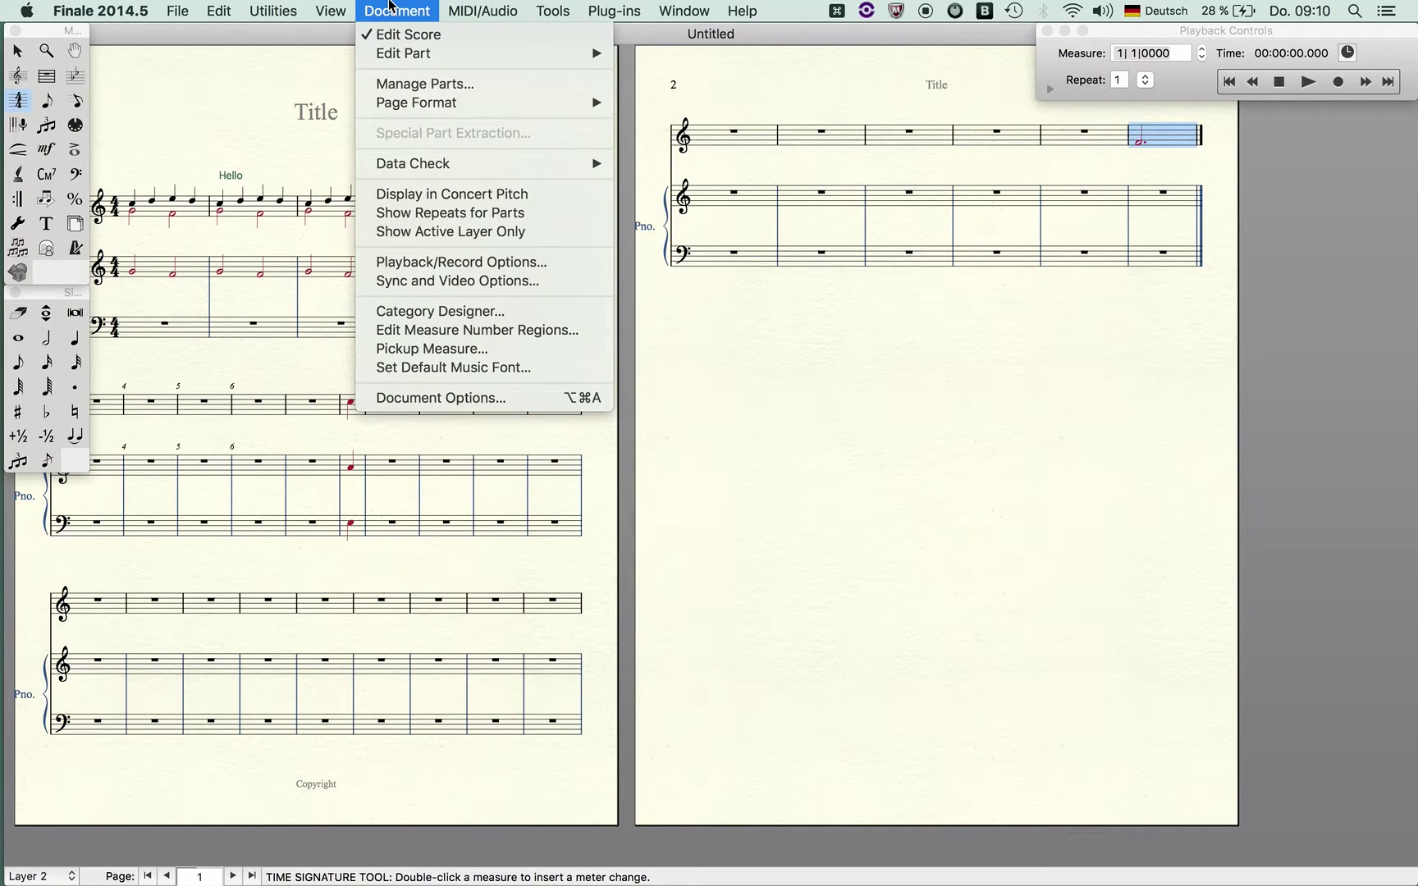
click(423, 368)
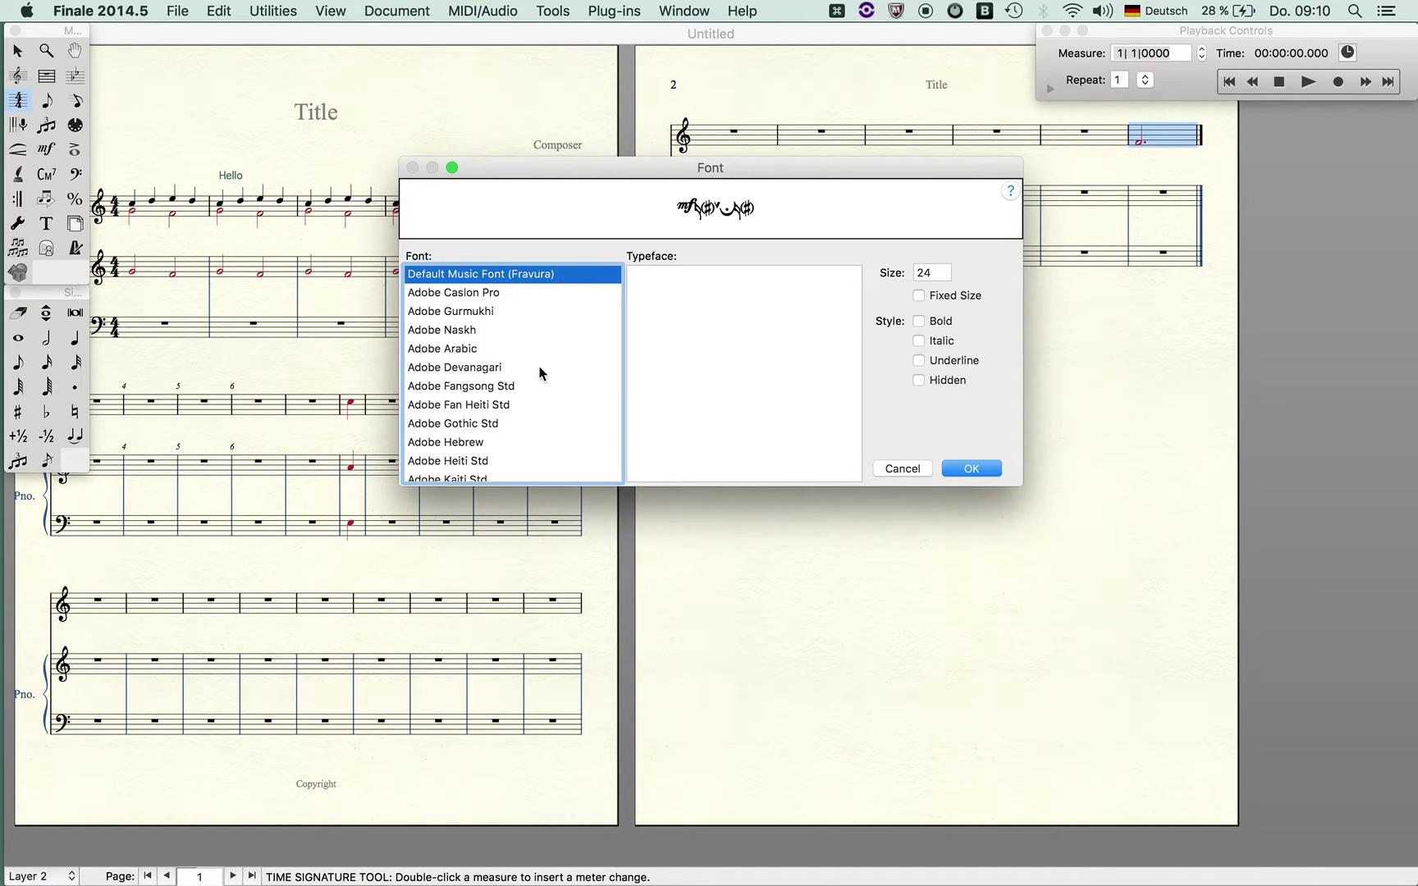
key(m)
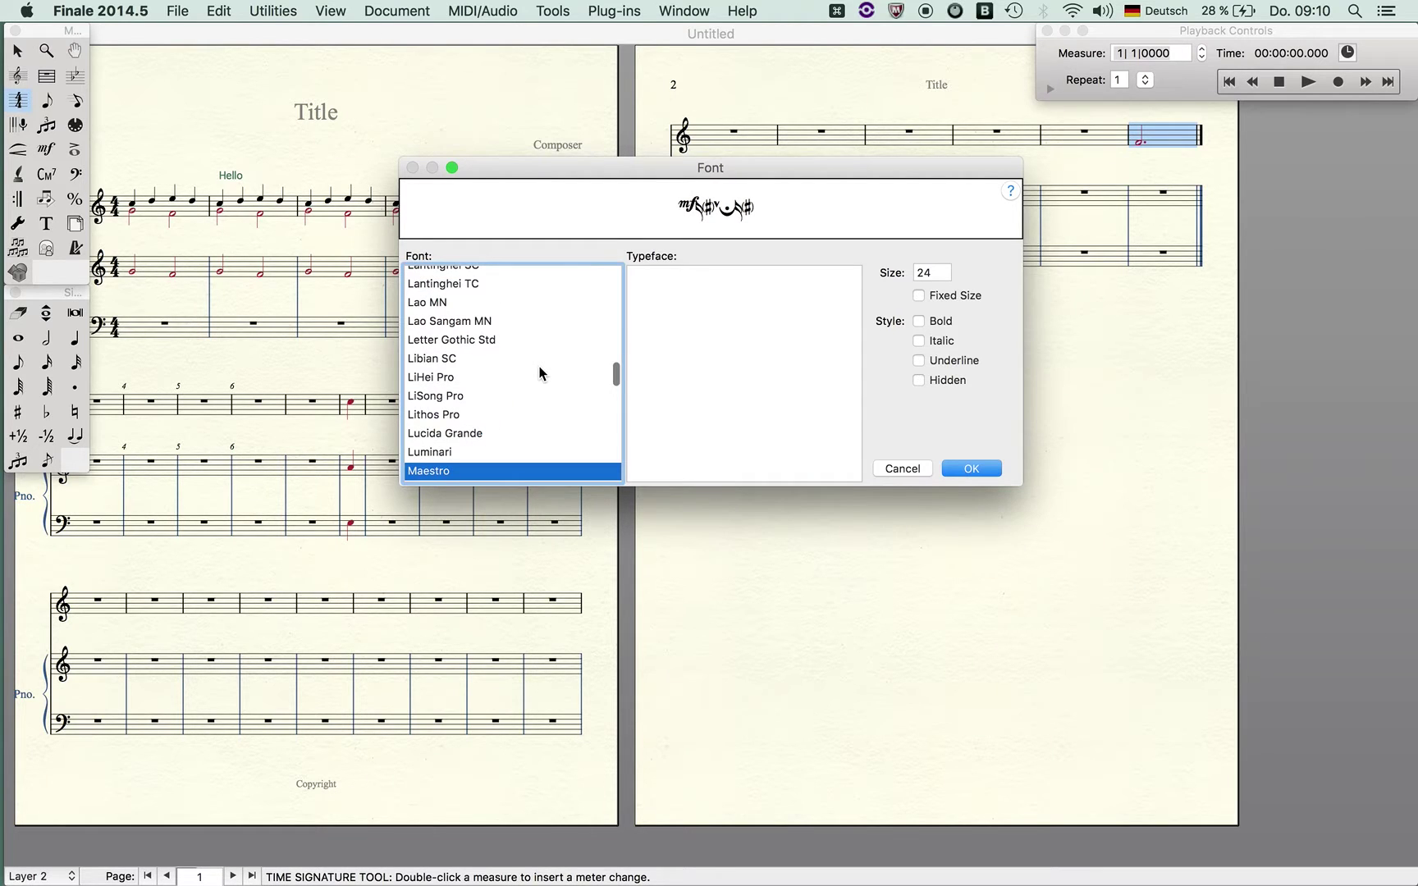
click(925, 273)
key(BackSpace)
text(6)
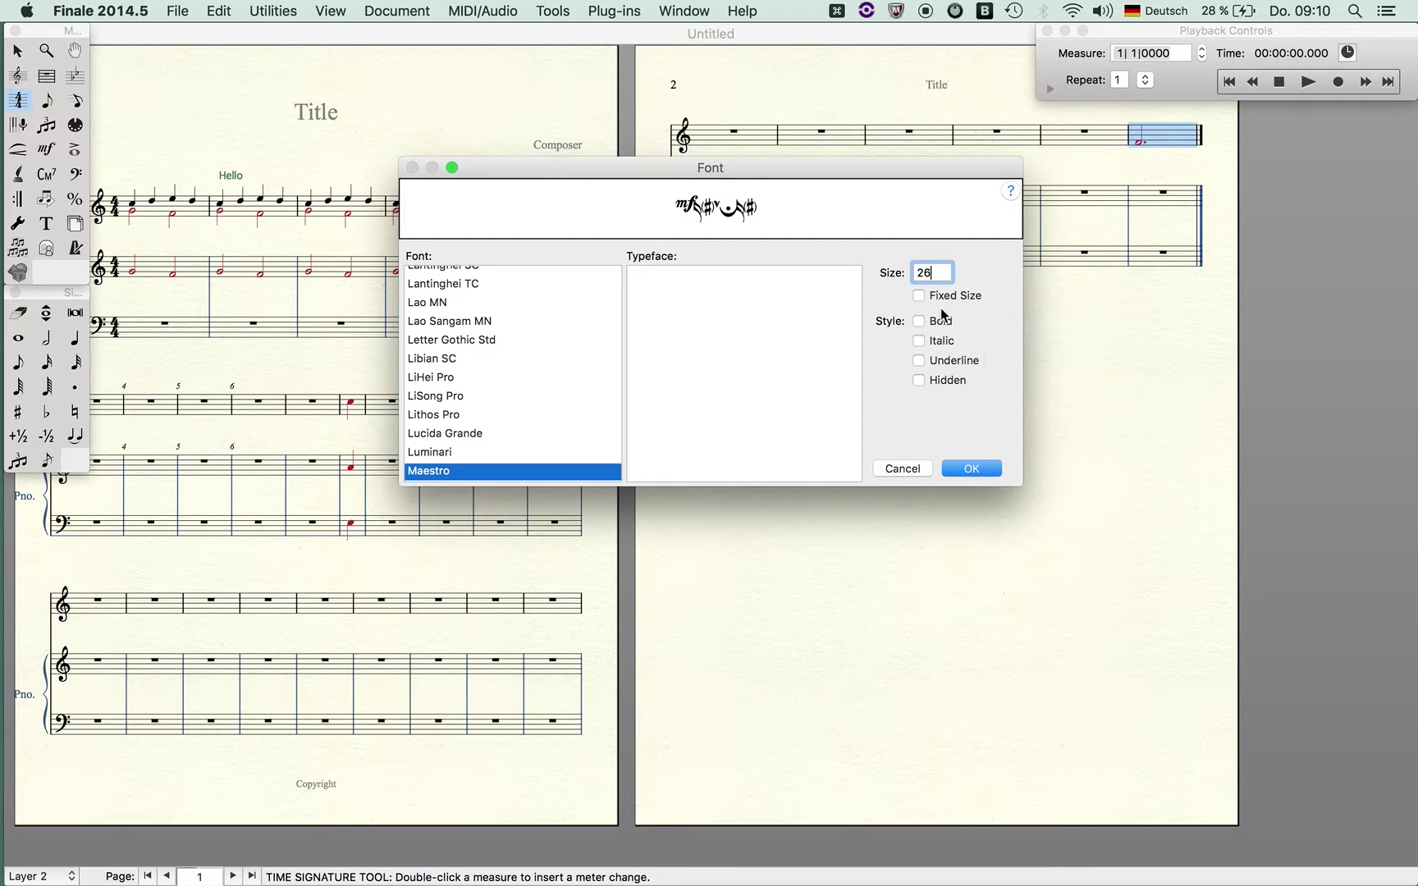
click(999, 469)
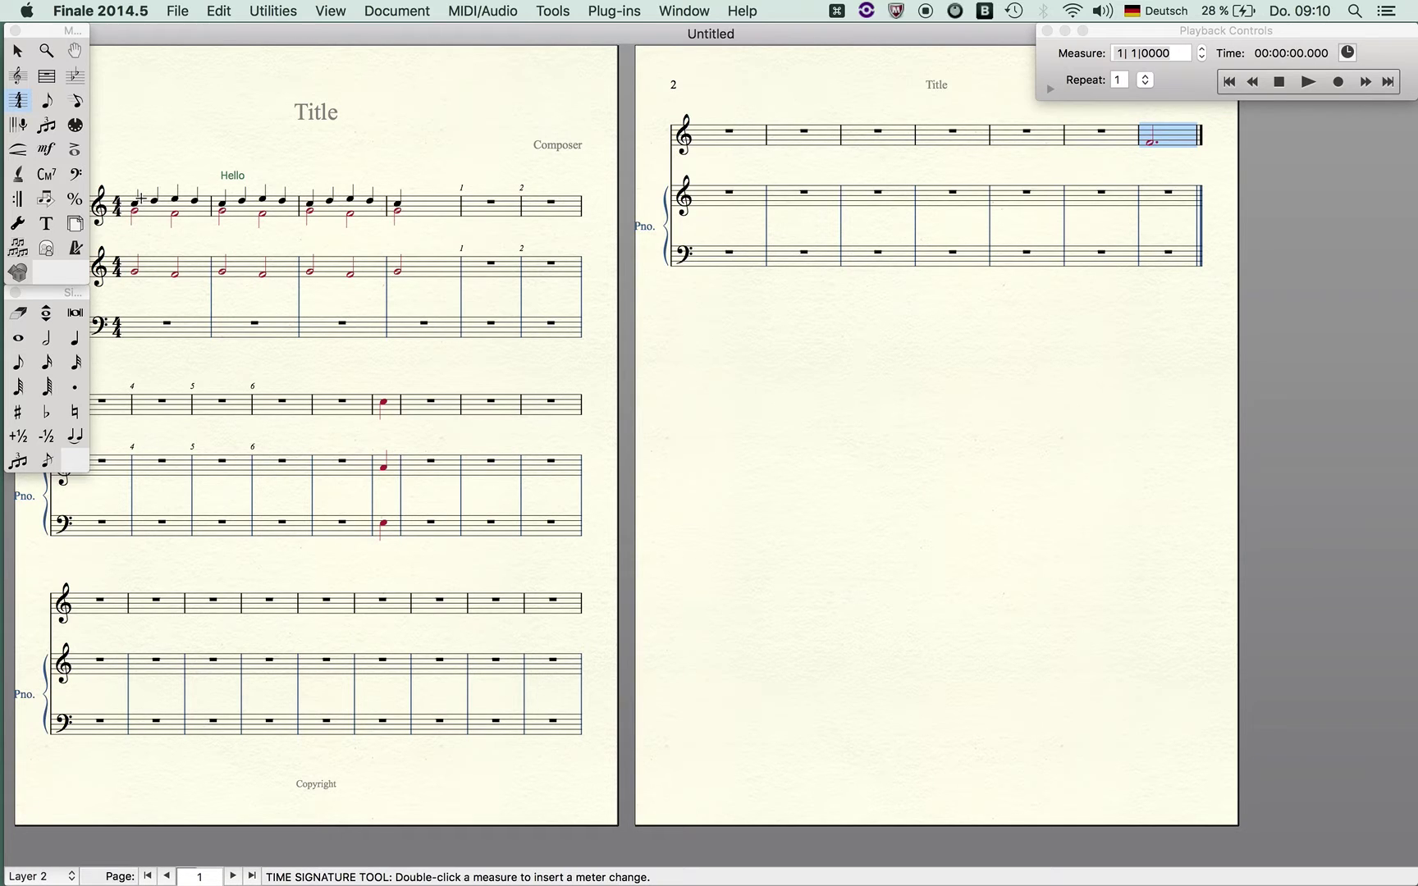
Open the Document menu in the menu bar.
click(371, 13)
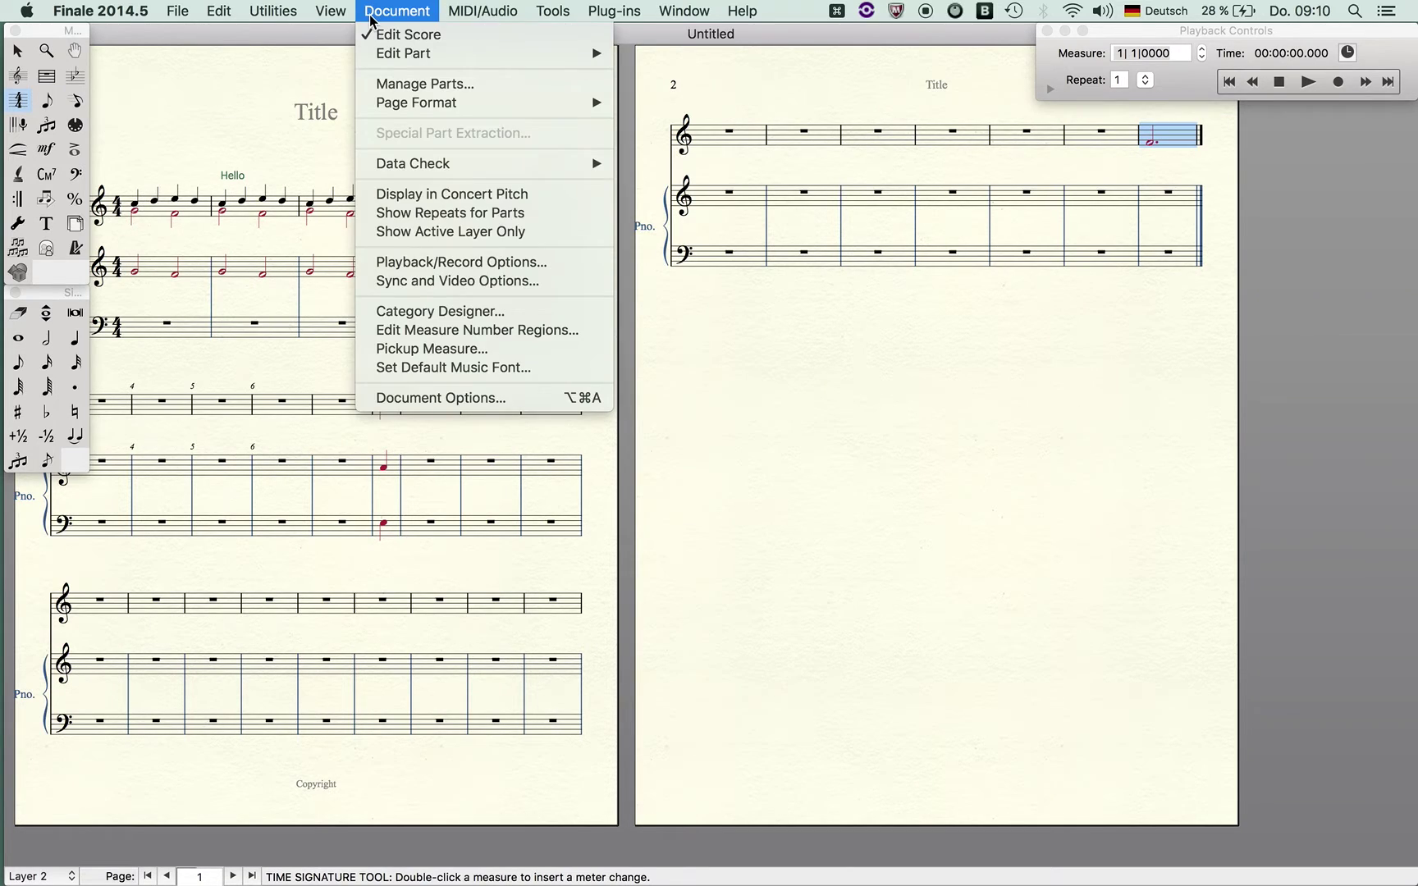
mouse_move(734, 10)
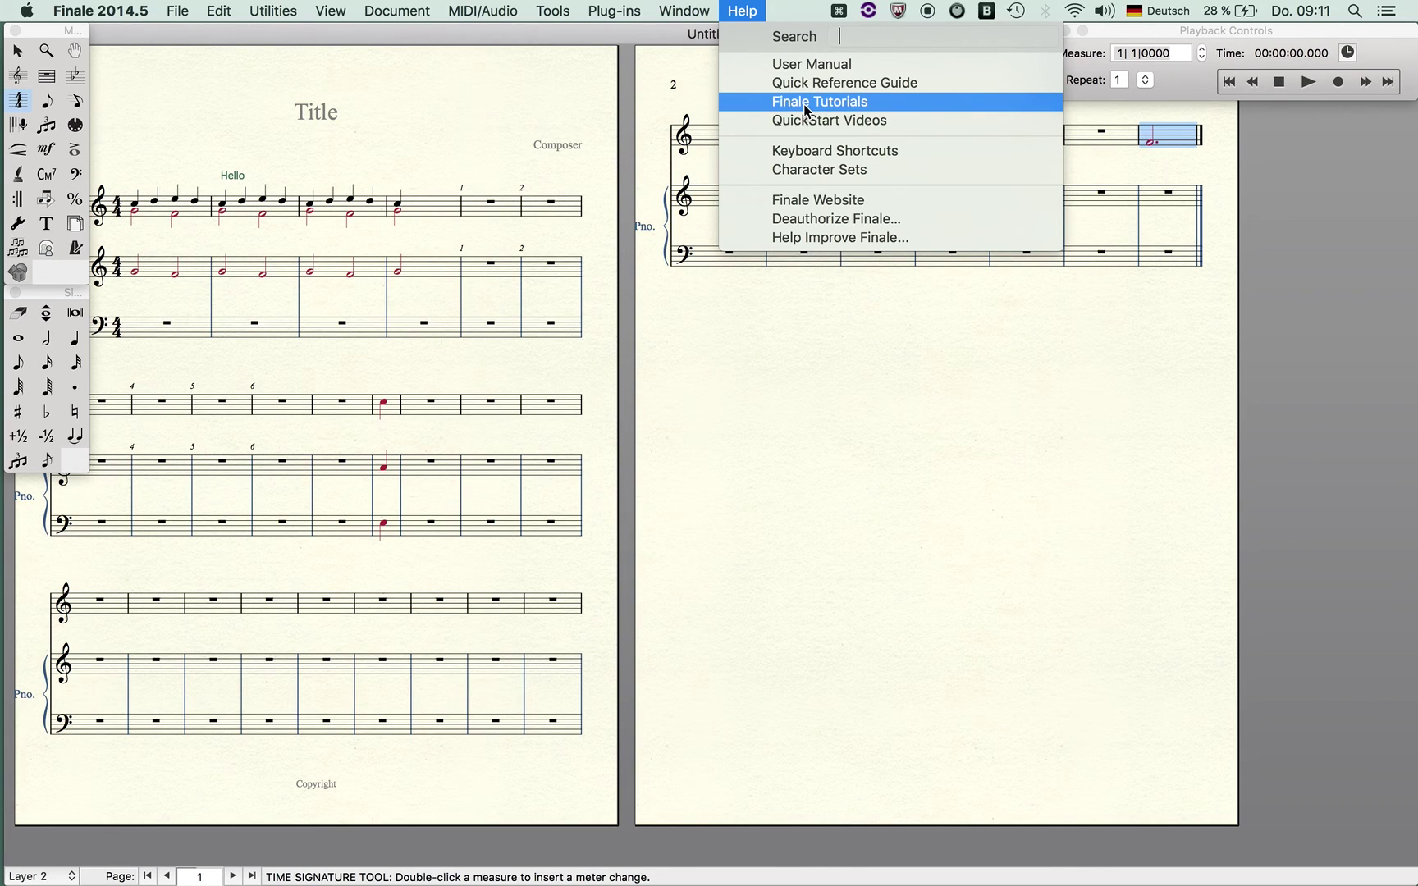
mouse_move(400, 3)
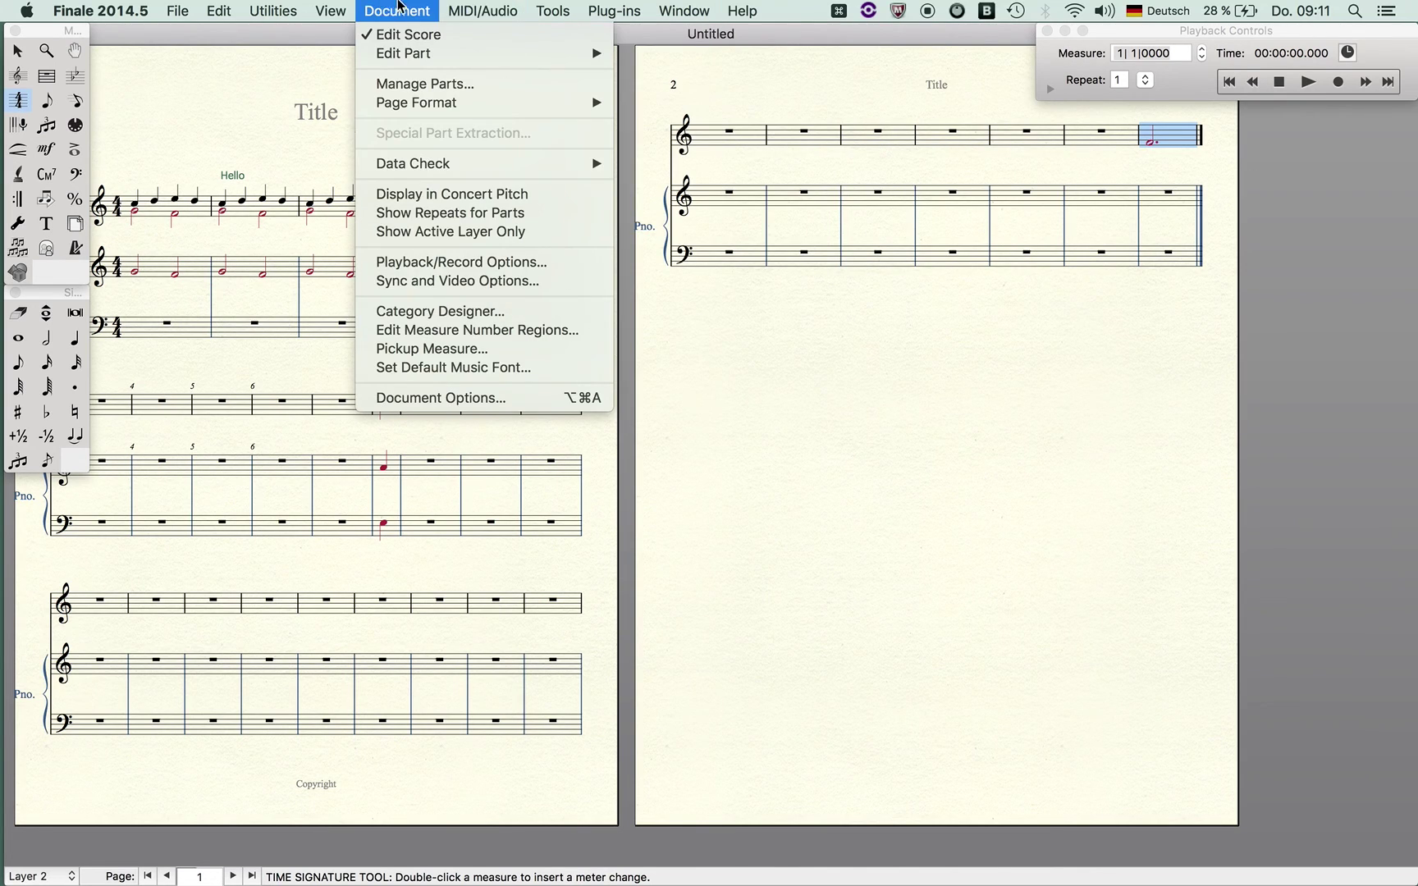